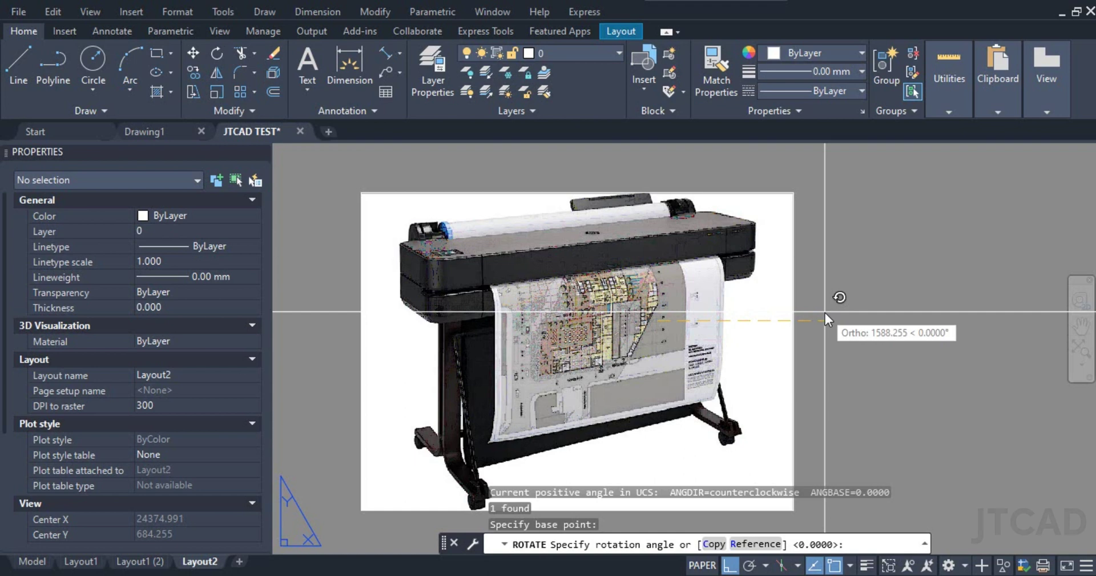
Cancel the rotation of the printer image that is in progress.
{"action": "key", "text": "Escape"}
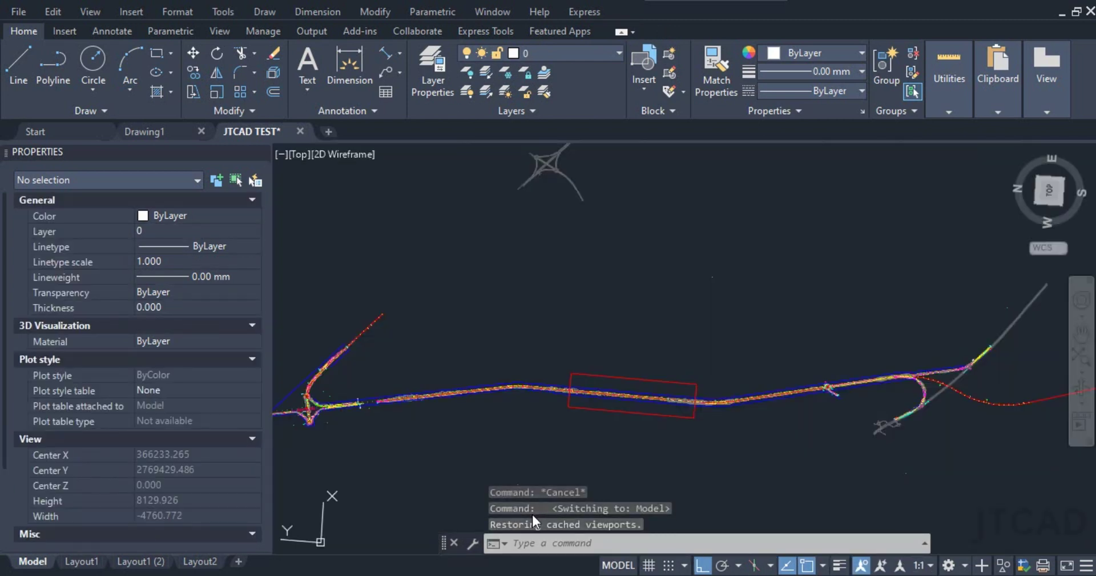
Review the Layout1 (2) road sheet and the full Layout1 strip, then return to Layout2.
{"action": "left_click", "coordinate": [124, 563]}
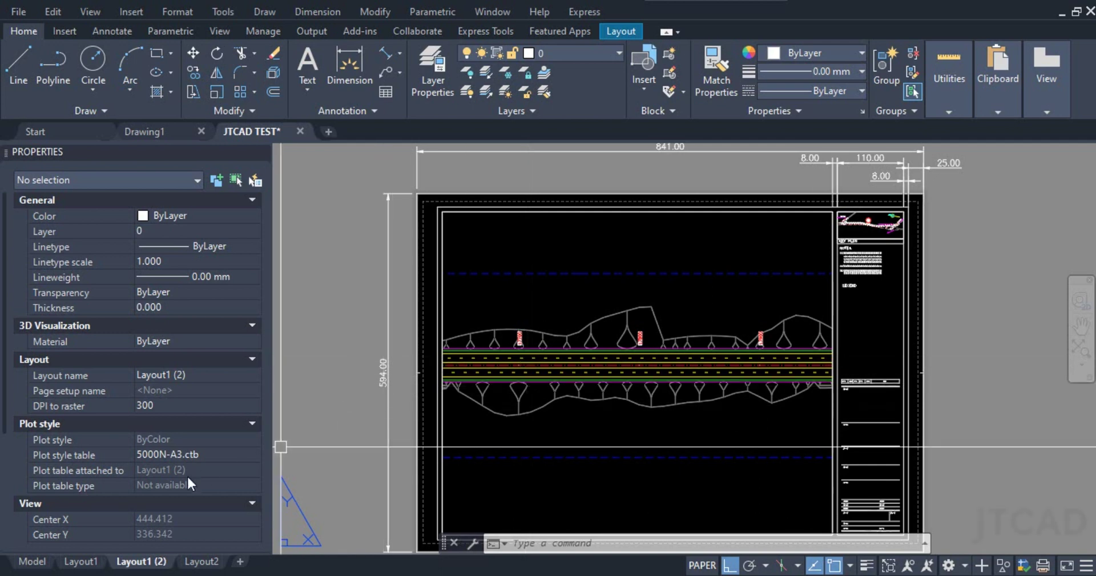
{"action": "left_click", "coordinate": [81, 560]}
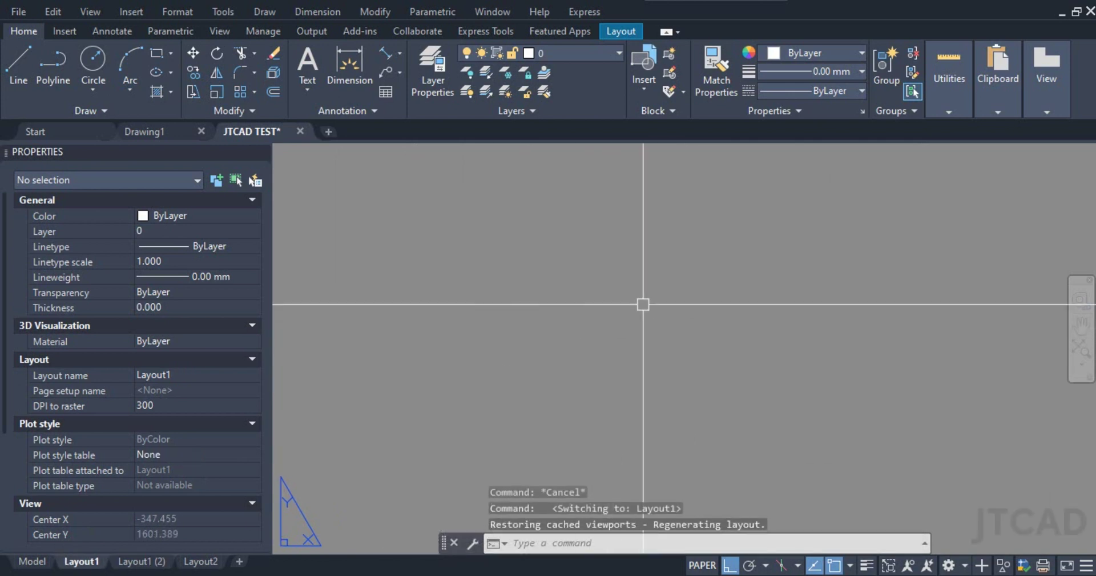
{"action": "middle_click", "coordinate": [643, 304]}
{"action": "middle_click", "coordinate": [643, 304]}
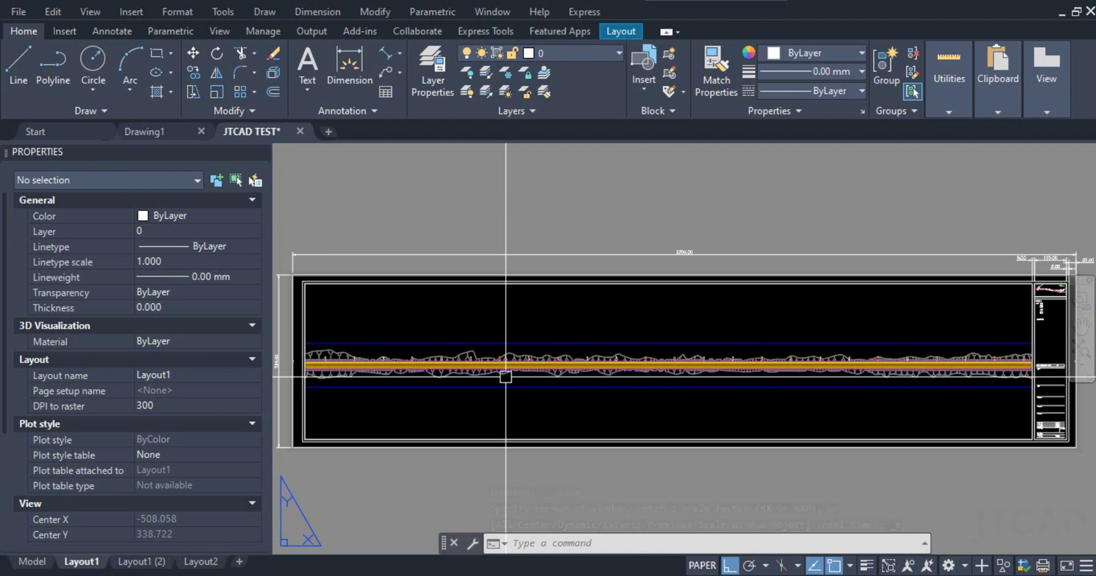
{"action": "left_click", "coordinate": [198, 561]}
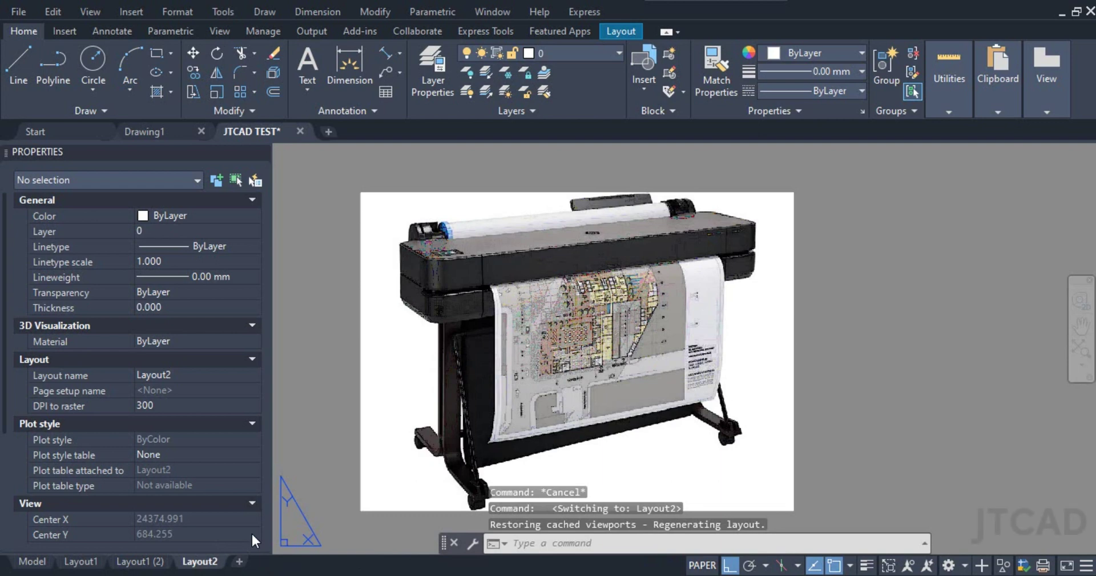
Pan and zoom over Layout2's A0–A3 paper chart and paper roll picture, then return to model space.
{"action": "scroll", "coordinate": [747, 318], "scroll_direction": "down", "scroll_amount": 2}
{"action": "middle_click_drag", "start_coordinate": [747, 318], "coordinate": [1051, 316]}
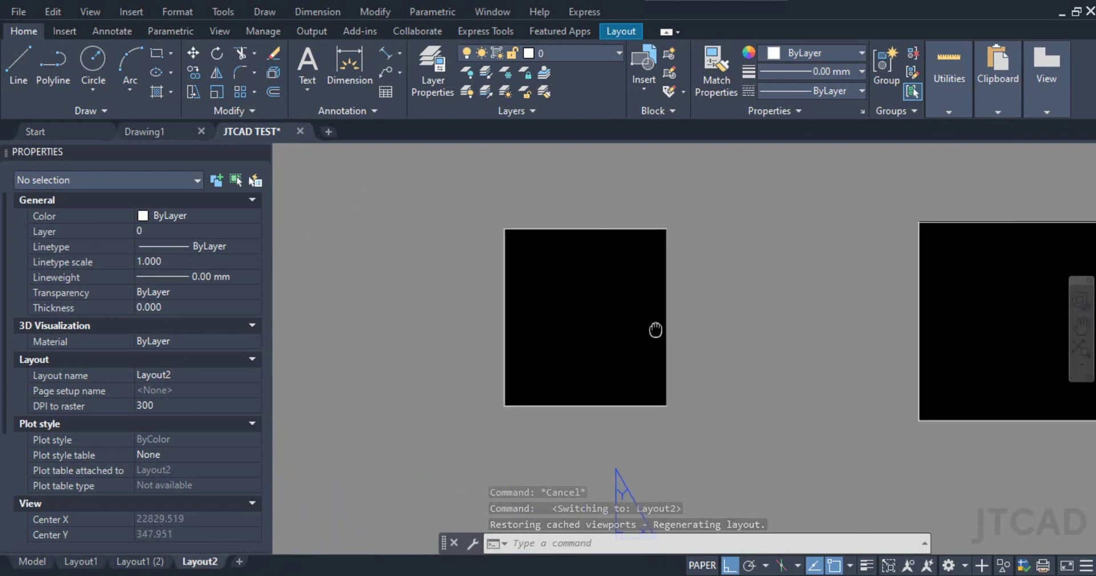
{"action": "scroll", "coordinate": [465, 320], "scroll_direction": "up", "scroll_amount": 2}
{"action": "scroll", "coordinate": [553, 338], "scroll_direction": "down", "scroll_amount": 2}
{"action": "middle_click_drag", "start_coordinate": [553, 338], "coordinate": [964, 307]}
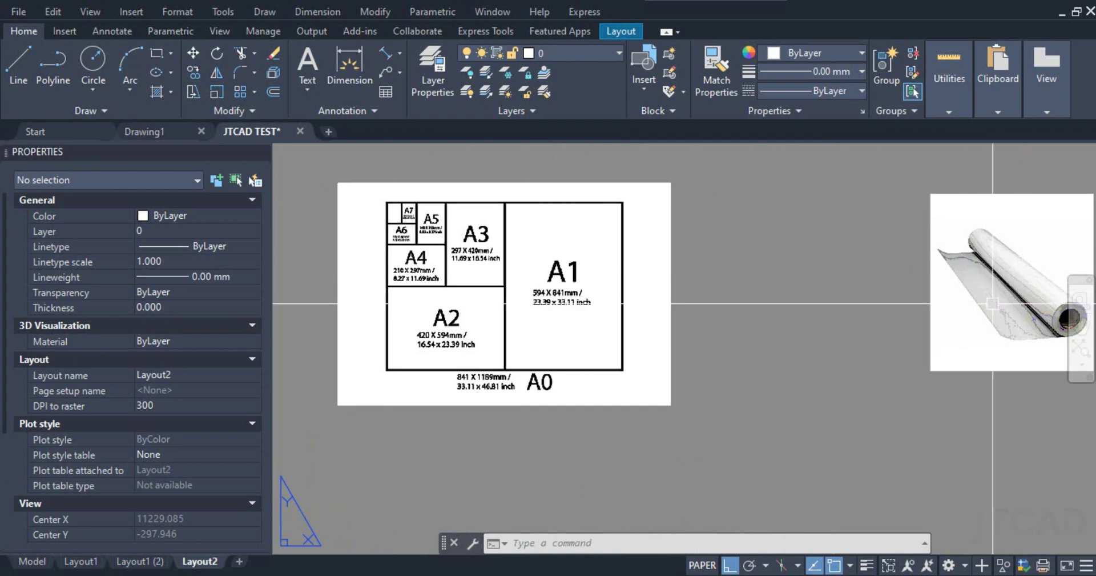
{"action": "scroll", "coordinate": [550, 296], "scroll_direction": "up", "scroll_amount": 2}
{"action": "scroll", "coordinate": [550, 296], "scroll_direction": "up", "scroll_amount": 1}
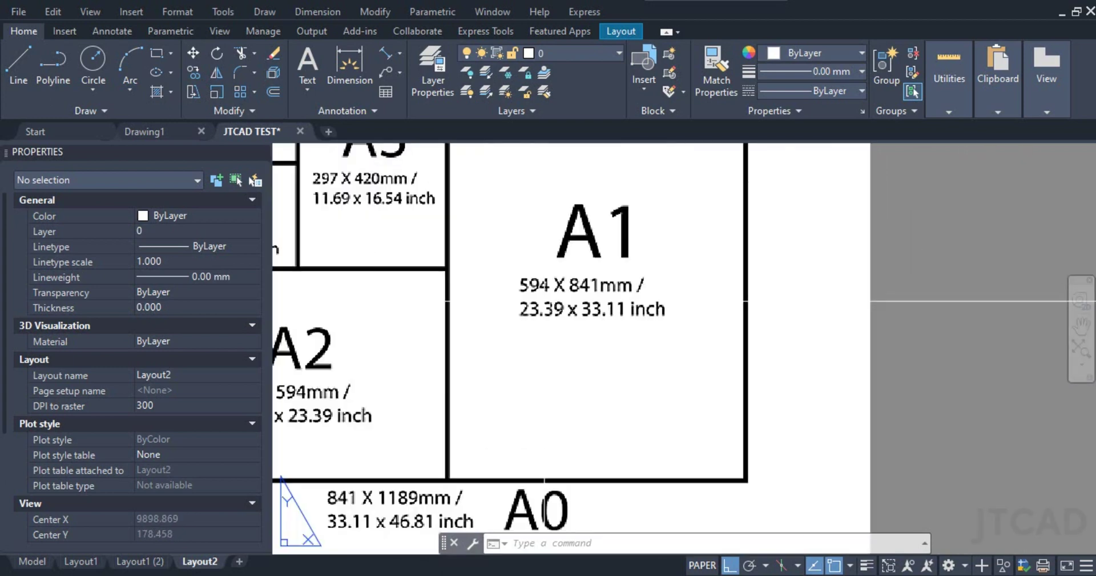
{"action": "scroll", "coordinate": [1034, 316], "scroll_direction": "down", "scroll_amount": 3}
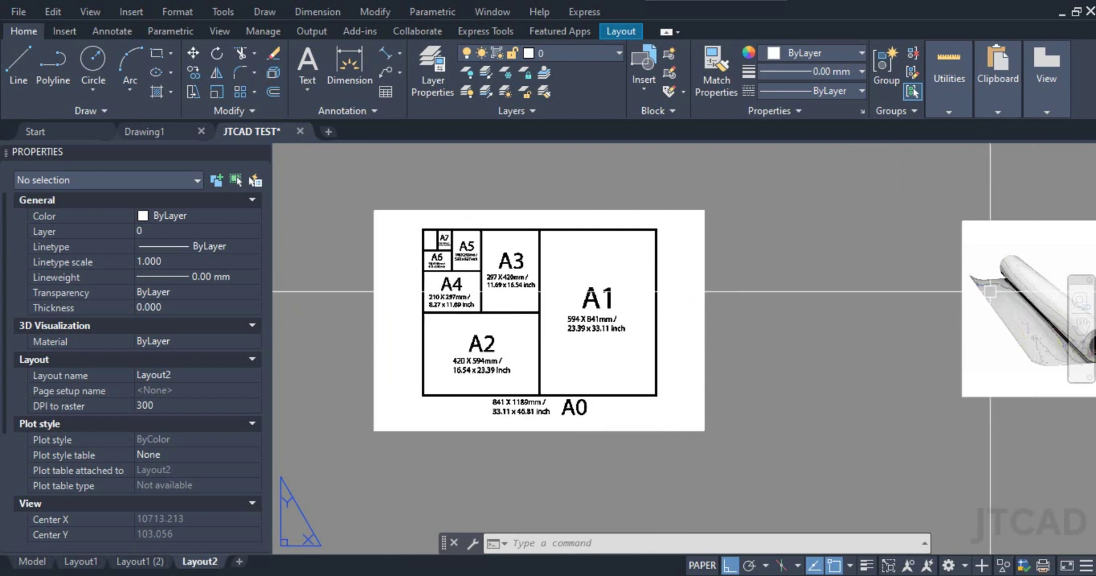
{"action": "middle_click_drag", "start_coordinate": [983, 328], "coordinate": [800, 343]}
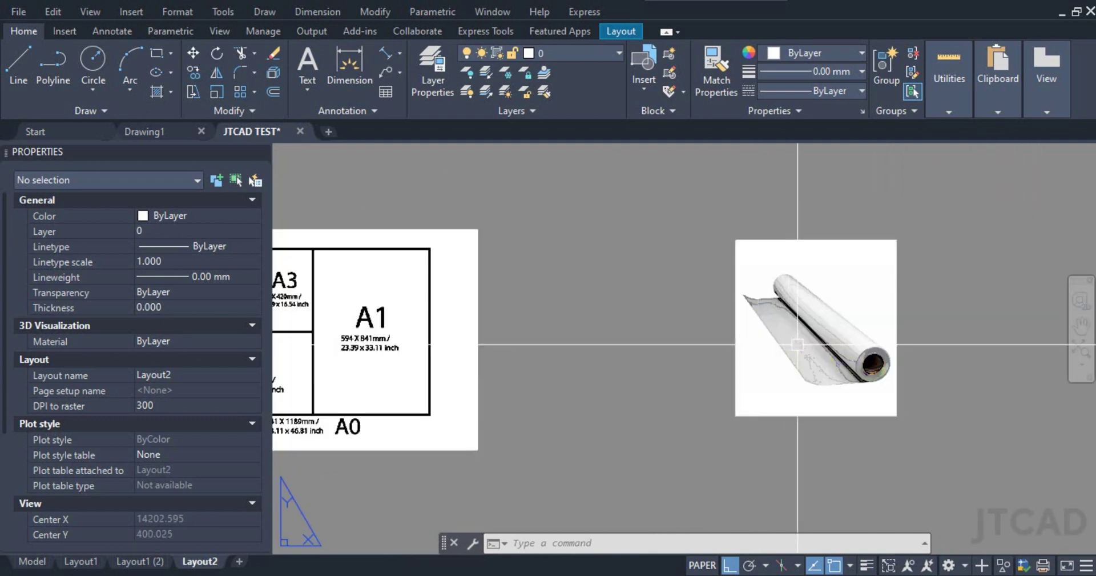
{"action": "scroll", "coordinate": [338, 344], "scroll_direction": "up", "scroll_amount": 2}
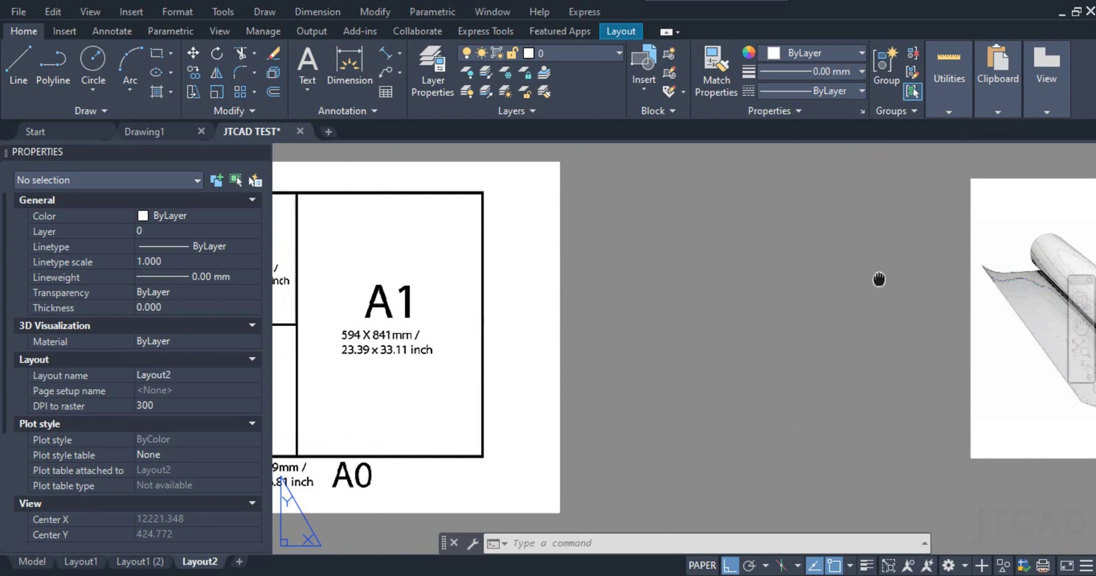
{"action": "middle_click_drag", "start_coordinate": [881, 279], "coordinate": [465, 308]}
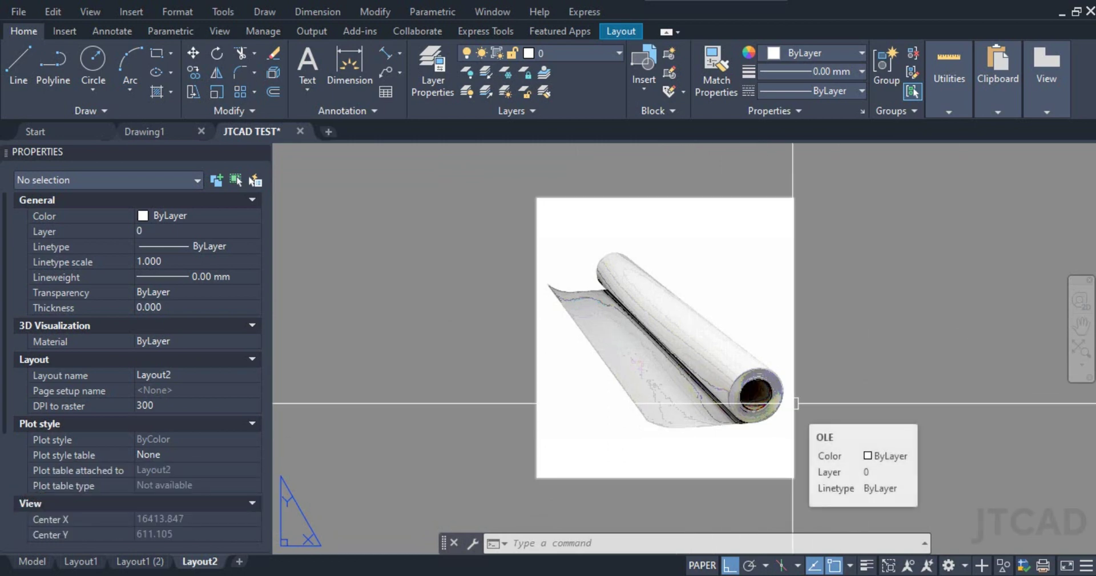
{"action": "left_click", "coordinate": [29, 562]}
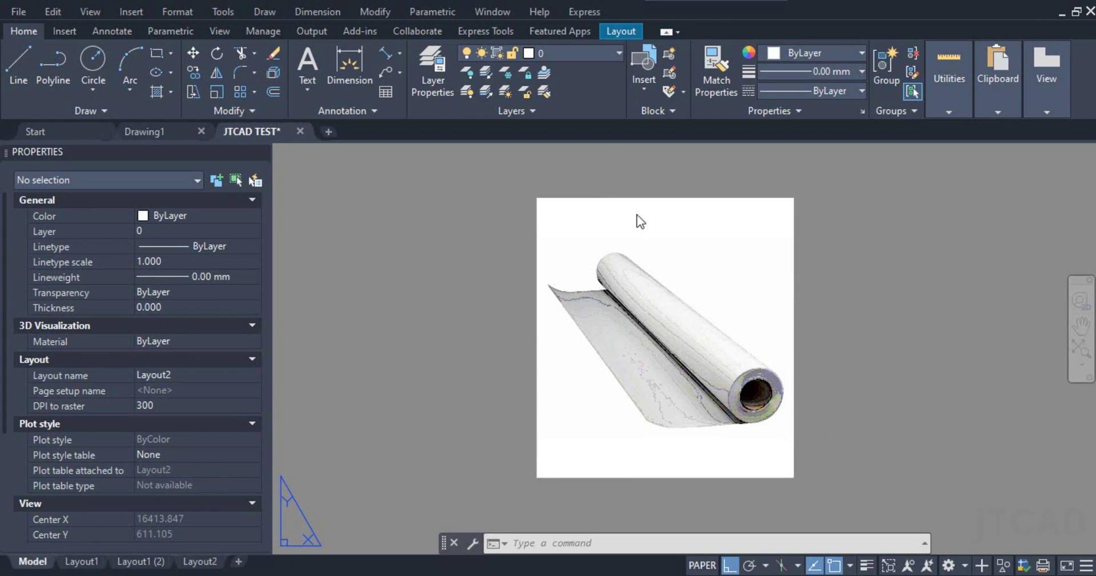
Zoom in on the road section inside the red frame, then switch to Layout1 (2).
{"action": "scroll", "coordinate": [382, 400], "scroll_direction": "down", "scroll_amount": 3}
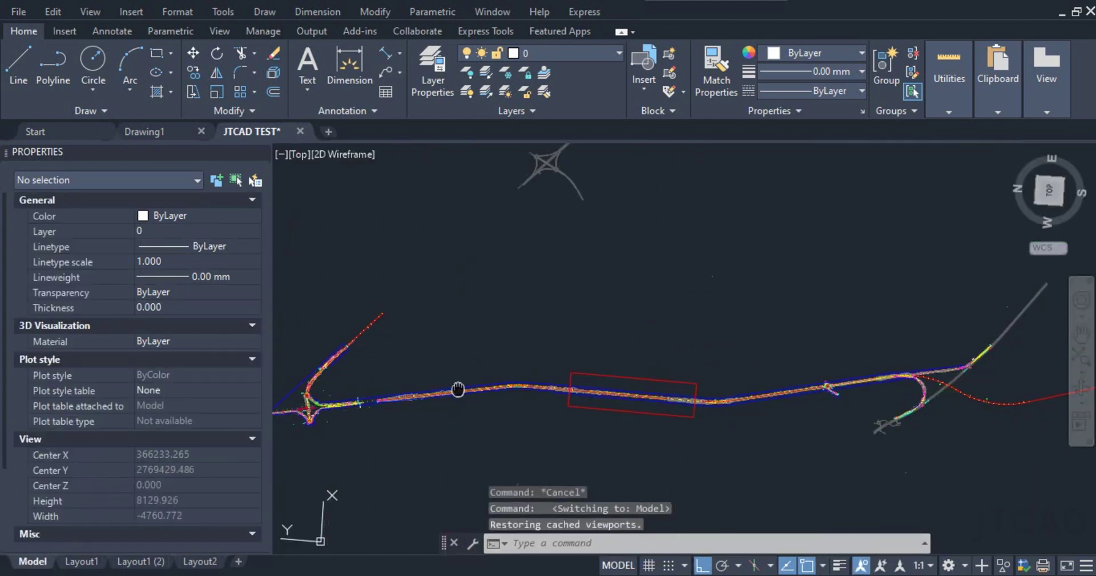
{"action": "scroll", "coordinate": [618, 363], "scroll_direction": "up", "scroll_amount": 2}
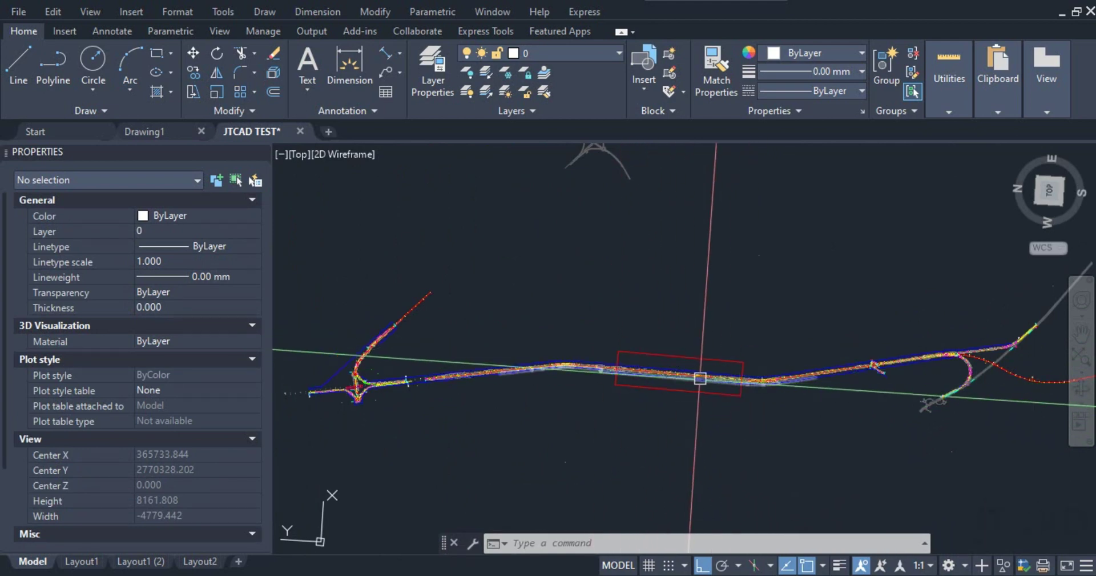
{"action": "scroll", "coordinate": [703, 377], "scroll_direction": "up", "scroll_amount": 4}
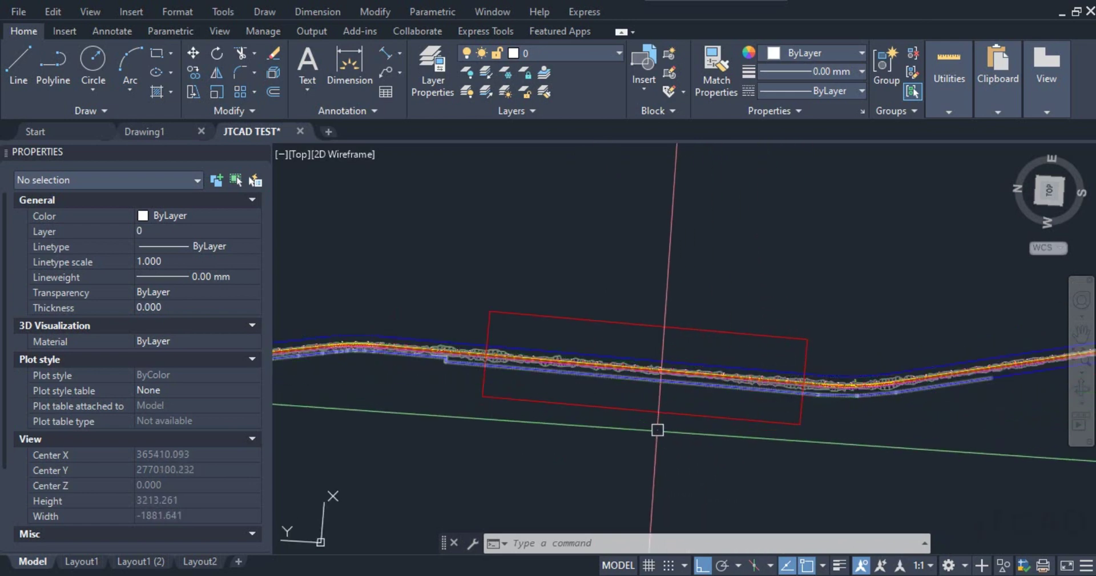
{"action": "left_click", "coordinate": [141, 562]}
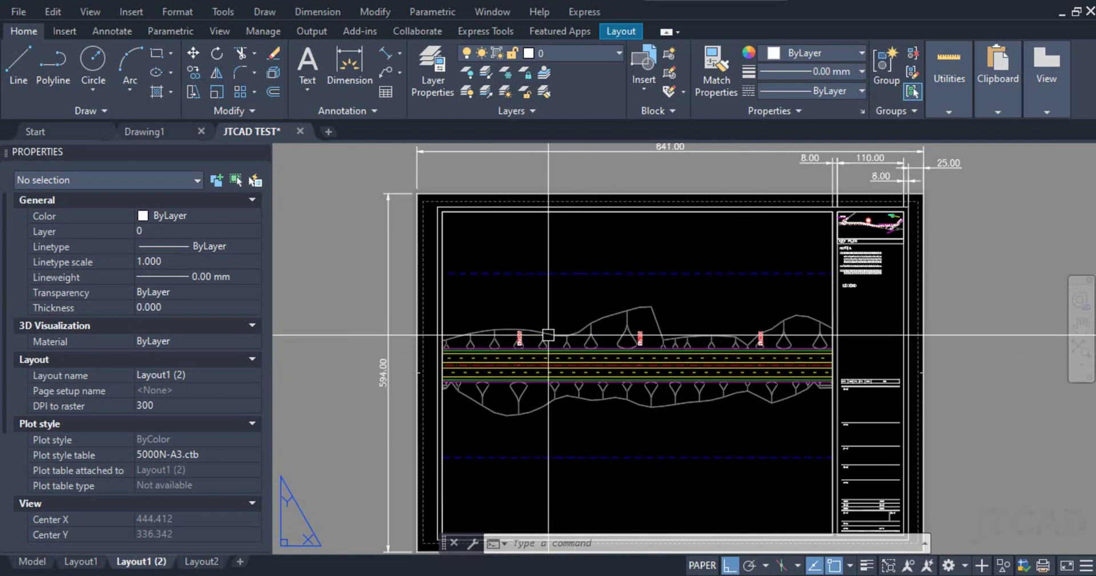
Zoom and pan over the Layout1 (2) title block and sheet dimensions, then go back to model space.
{"action": "scroll", "coordinate": [561, 310], "scroll_direction": "down", "scroll_amount": 2}
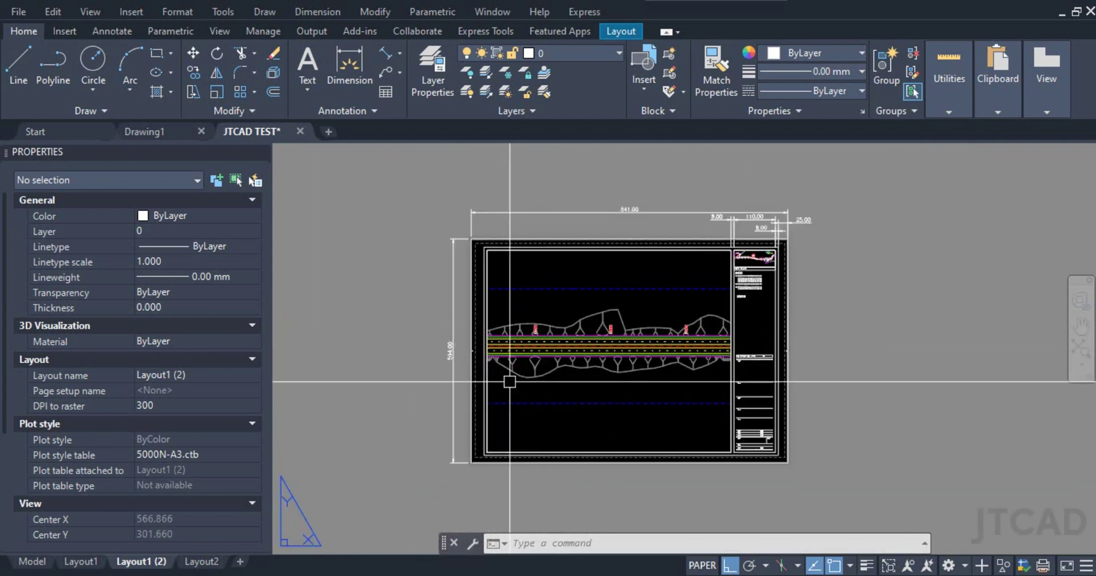
{"action": "mouse_move", "coordinate": [492, 392]}
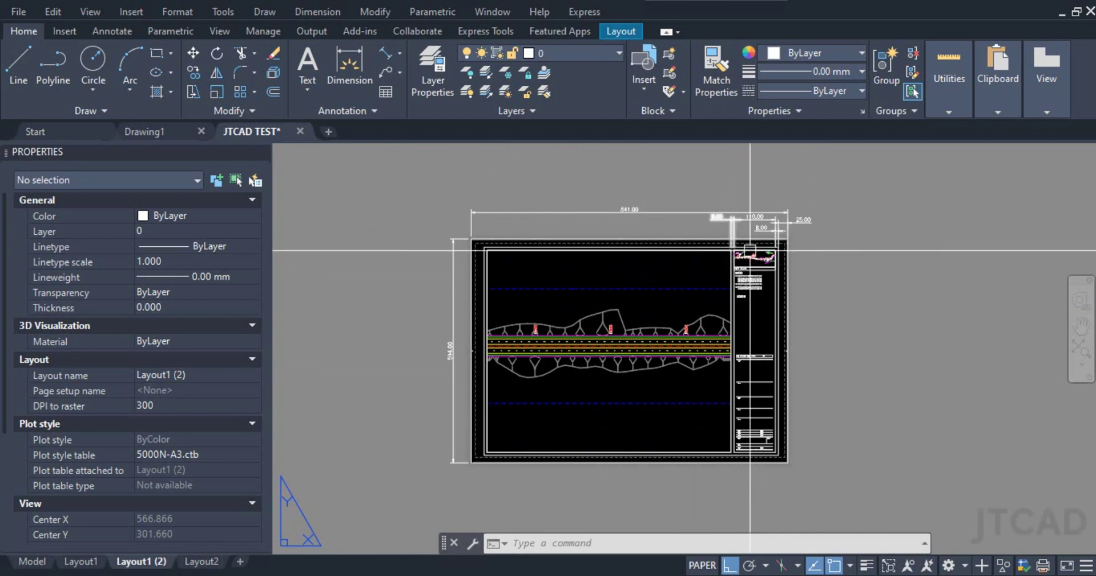
{"action": "scroll", "coordinate": [747, 280], "scroll_direction": "up", "scroll_amount": 2}
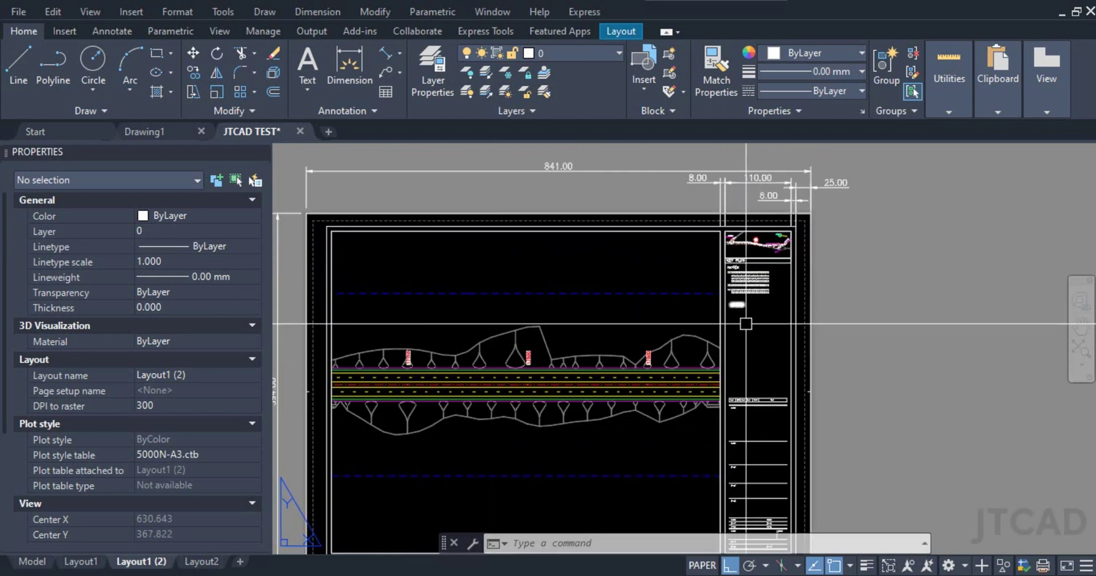
{"action": "middle_click_drag", "start_coordinate": [721, 438], "coordinate": [700, 363]}
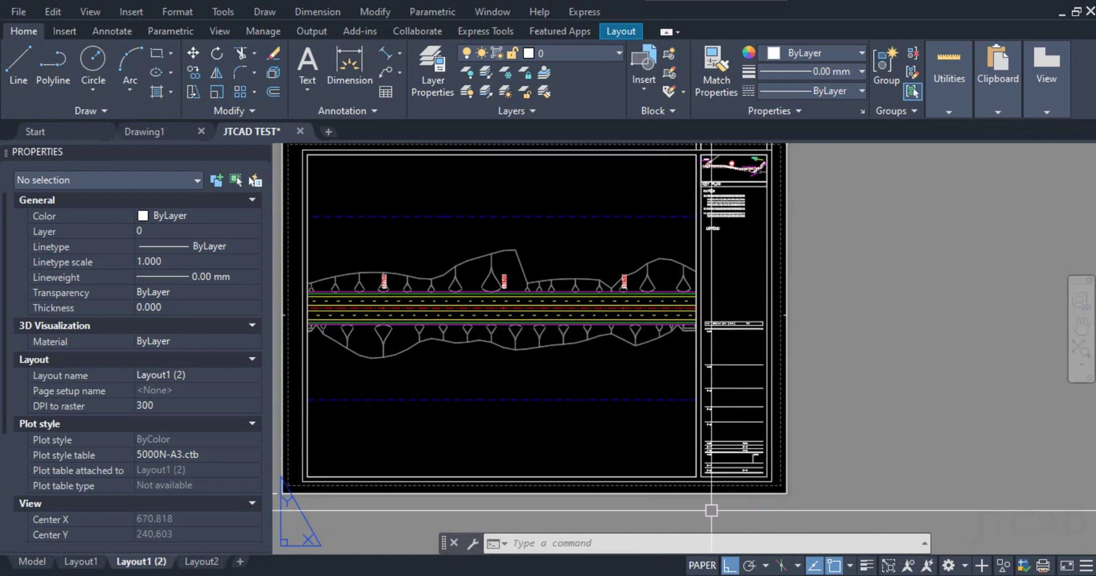
{"action": "middle_click_drag", "start_coordinate": [660, 320], "coordinate": [710, 382]}
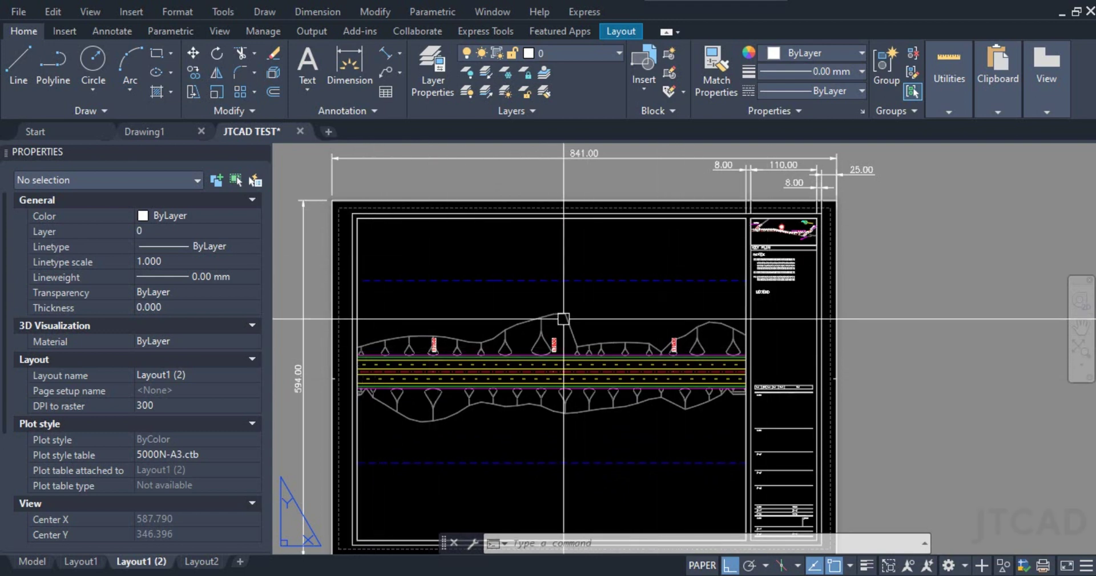
{"action": "left_click", "coordinate": [40, 562]}
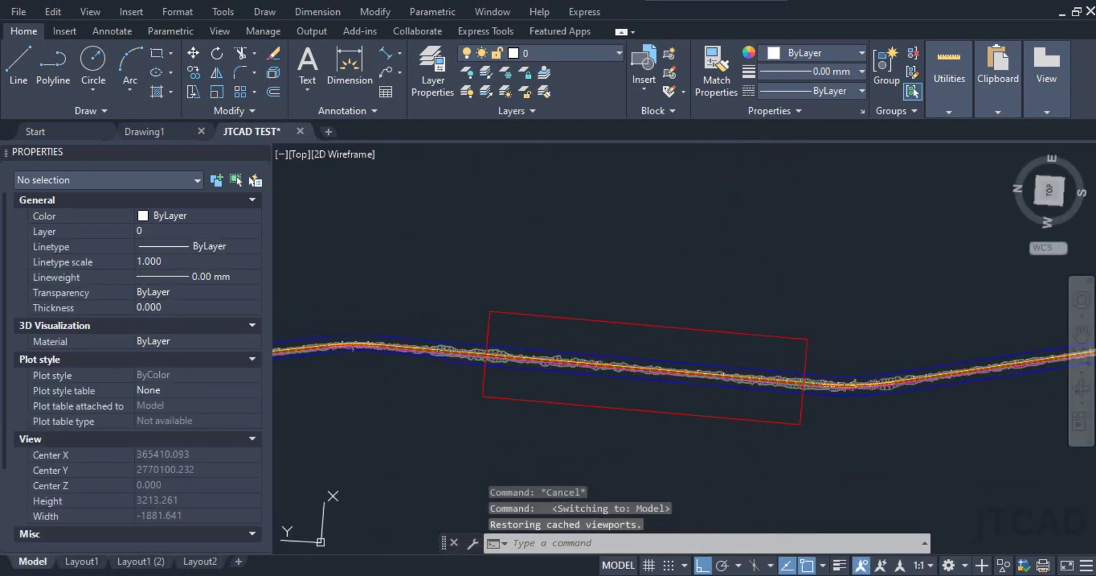
Copy the red frame rectangle using its lower-left corner as base point, then switch to Layout1 (2).
{"action": "left_click", "coordinate": [785, 337]}
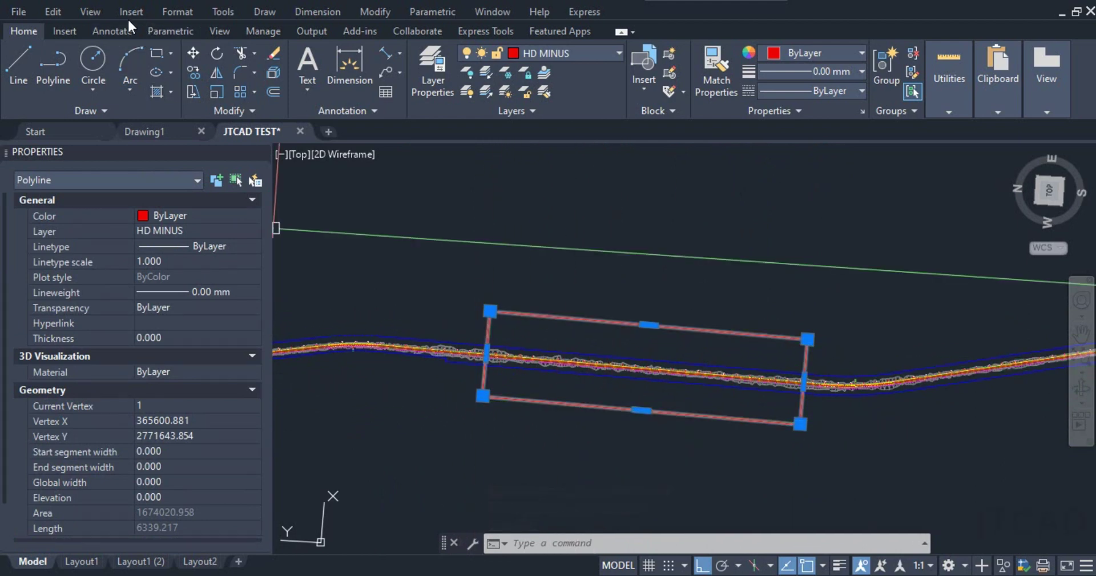
{"action": "left_click", "coordinate": [60, 10]}
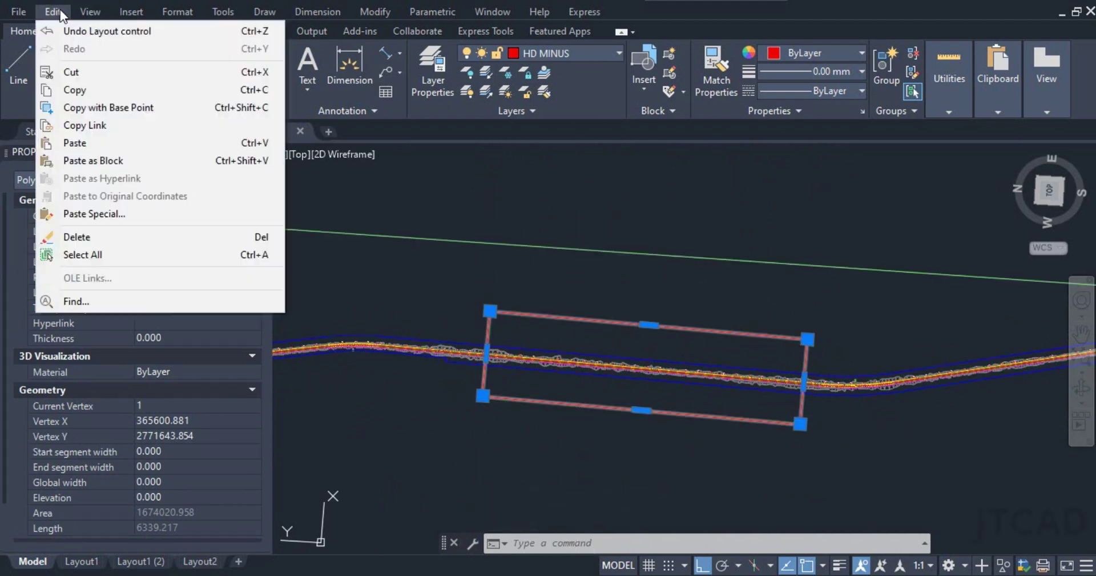
{"action": "left_click", "coordinate": [108, 109]}
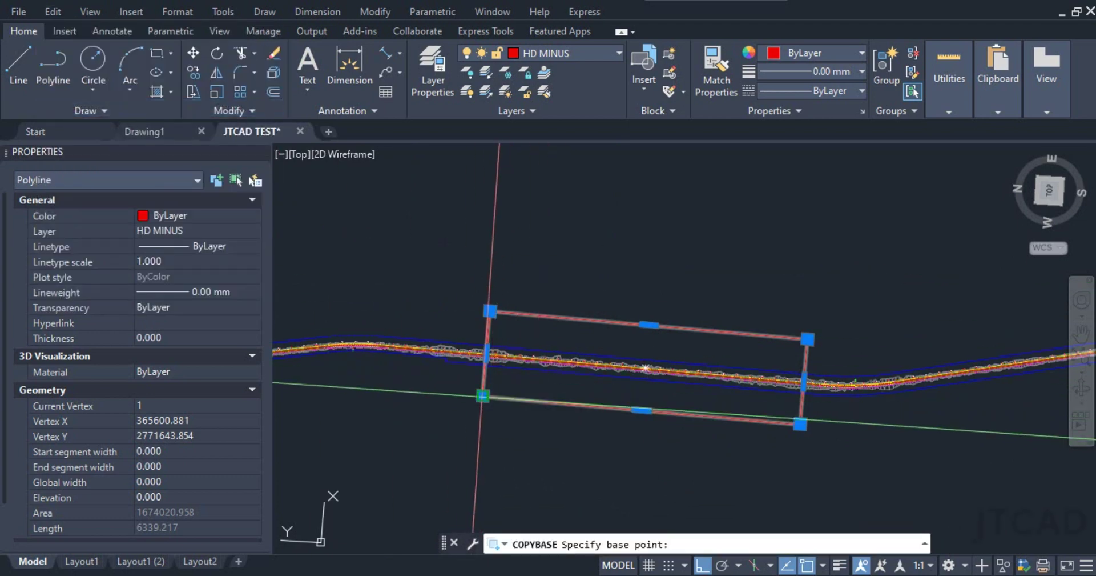
{"action": "left_click", "coordinate": [482, 395]}
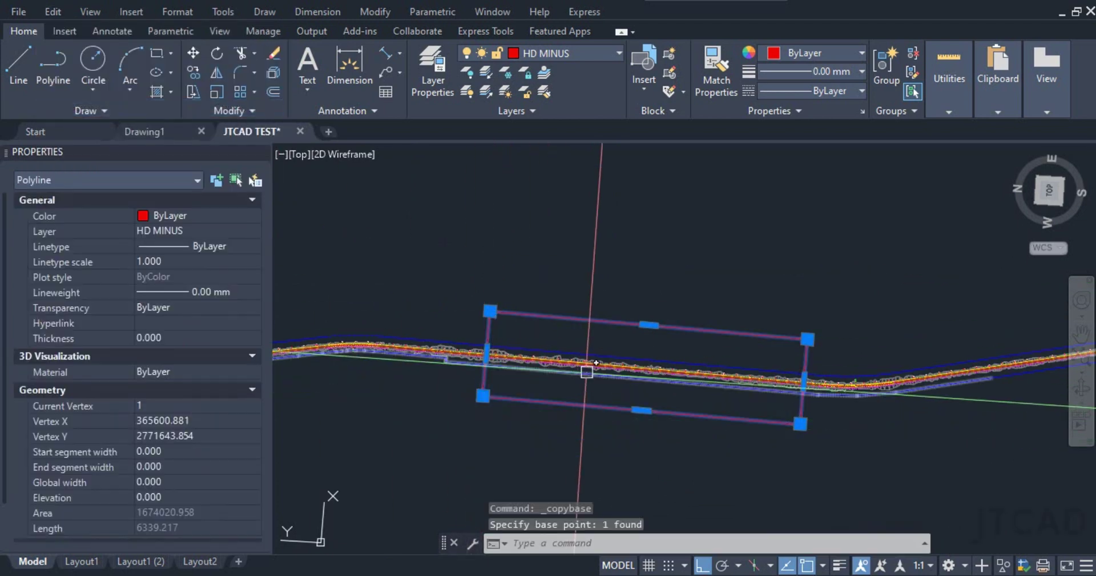
{"action": "key", "text": "Escape"}
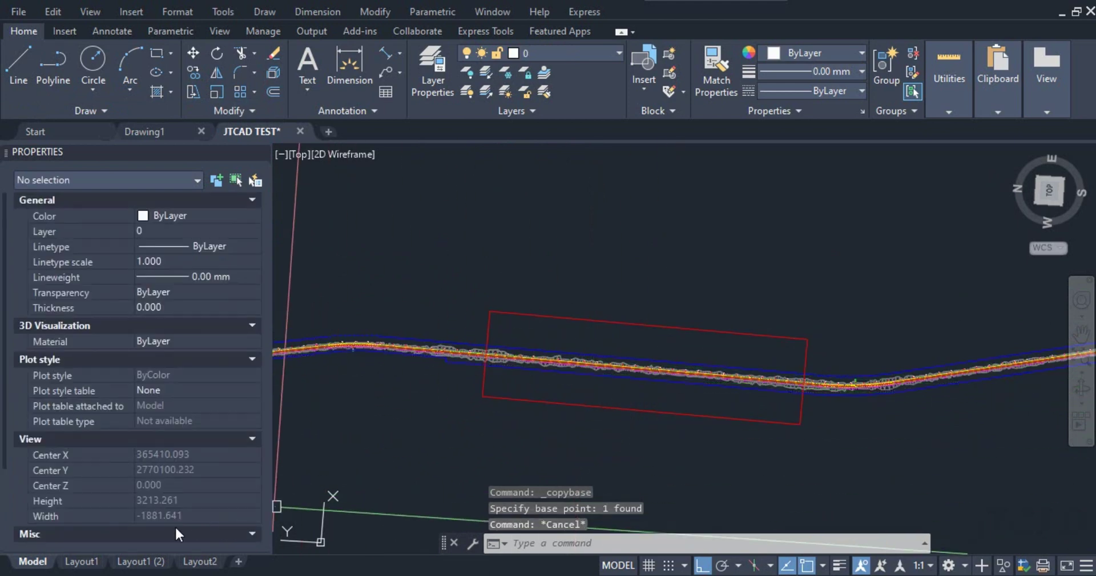
{"action": "left_click", "coordinate": [143, 555]}
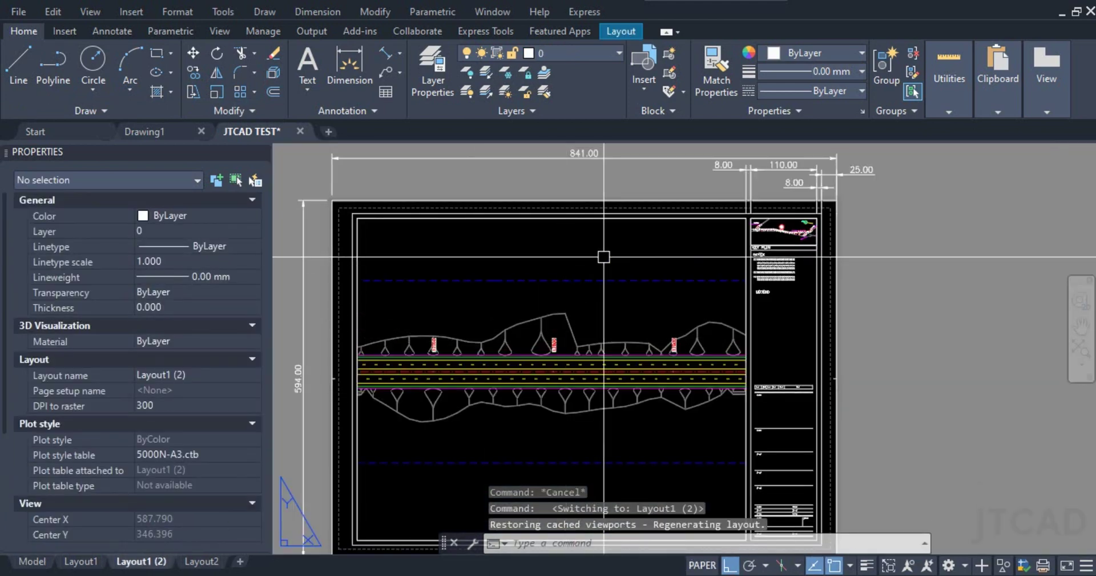
Paste the copied red frame rectangle into the Layout1 (2) paper space.
{"action": "left_click", "coordinate": [66, 15]}
{"action": "left_click", "coordinate": [88, 143]}
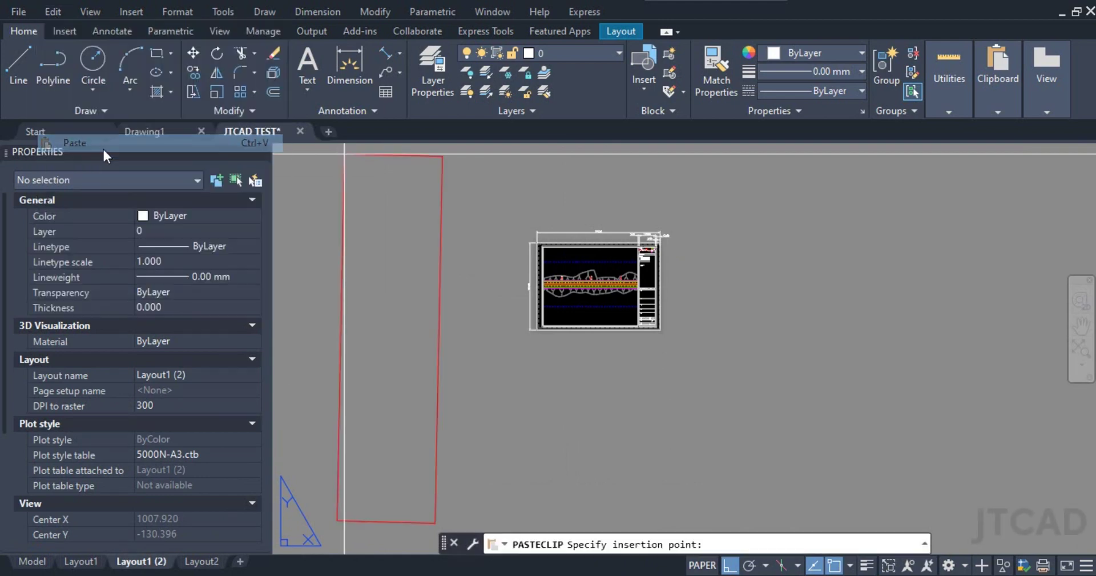
{"action": "scroll", "coordinate": [410, 223], "scroll_direction": "down", "scroll_amount": 2}
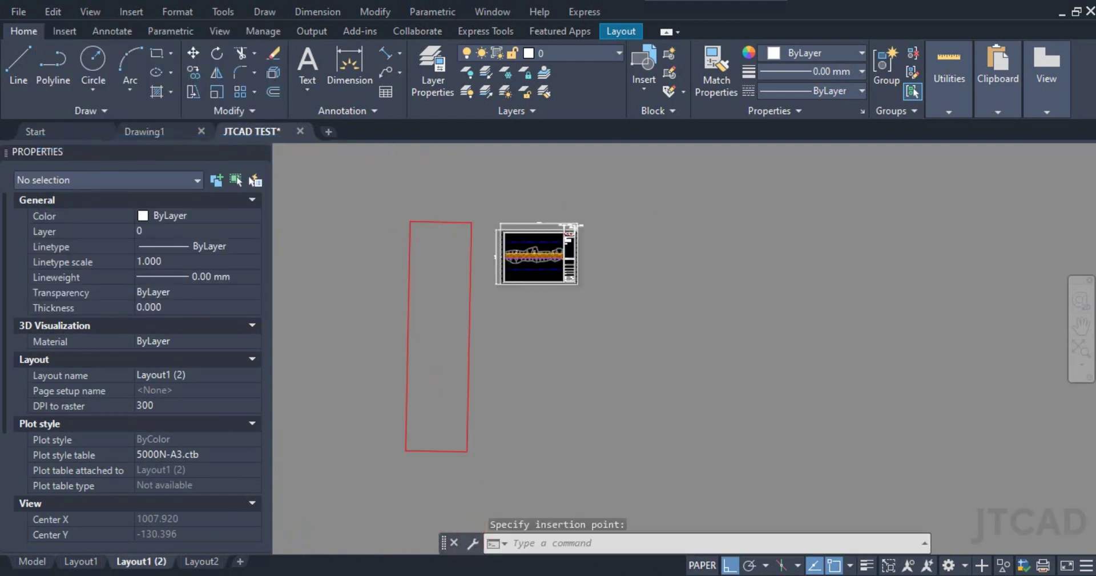
{"action": "scroll", "coordinate": [453, 216], "scroll_direction": "down", "scroll_amount": 3}
{"action": "scroll", "coordinate": [453, 225], "scroll_direction": "up", "scroll_amount": 3}
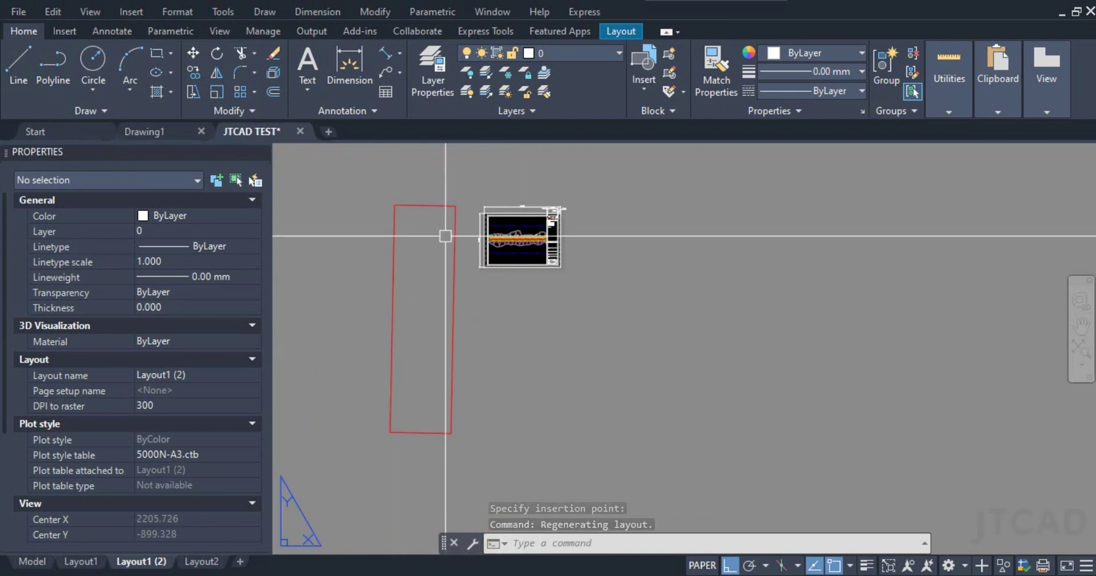
Rotate the rectangle about its top-left corner, referencing its left edge, to lie flat at 0°.
{"action": "left_click", "coordinate": [393, 206]}
{"action": "type", "text": "ro"}
{"action": "key", "text": "Return"}
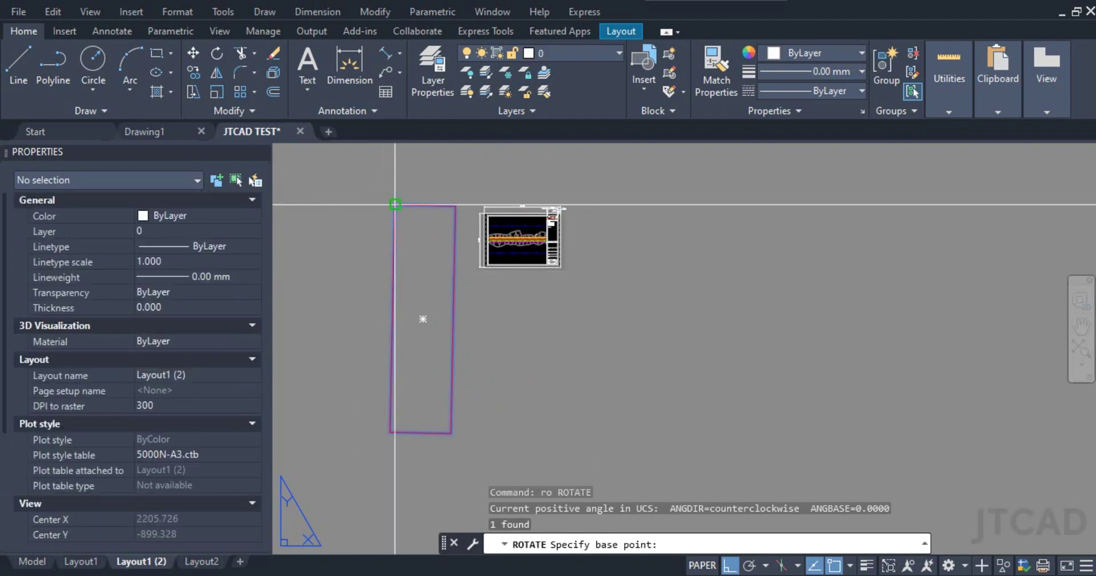
{"action": "left_click", "coordinate": [394, 204]}
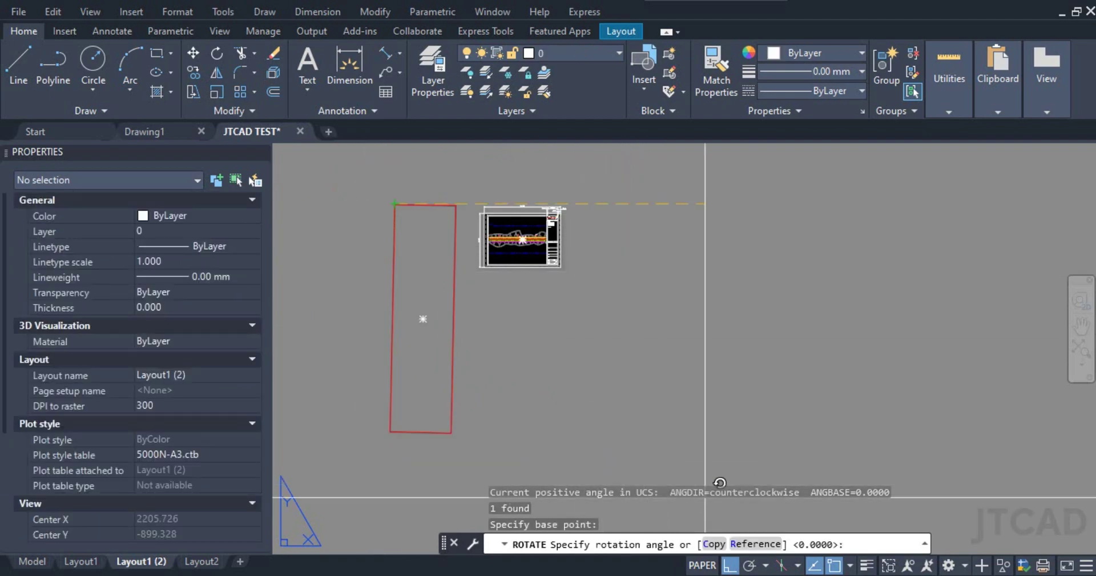
{"action": "left_click", "coordinate": [754, 546]}
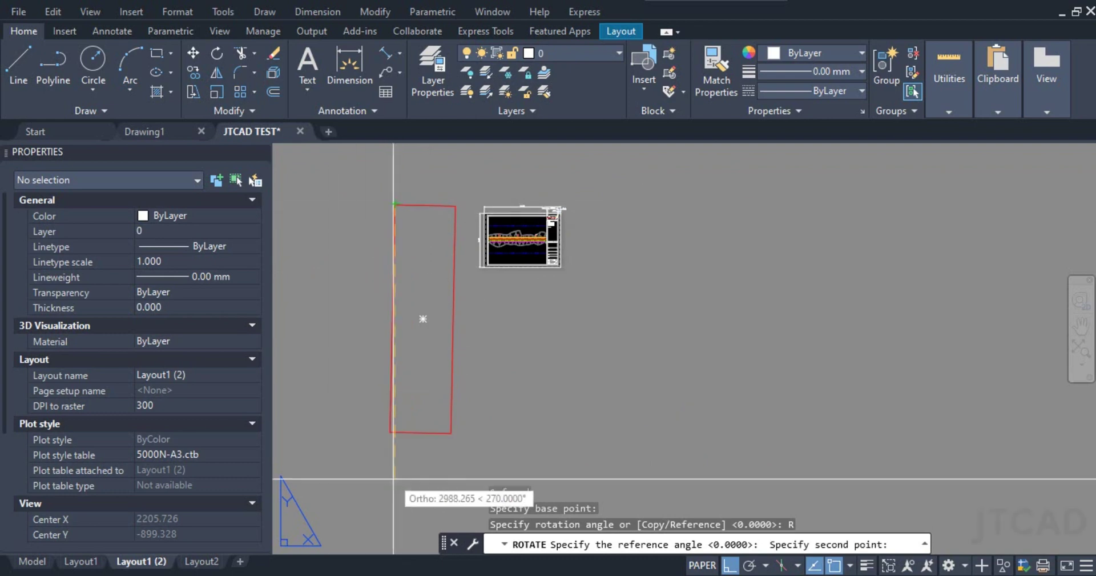
{"action": "left_click", "coordinate": [390, 431]}
{"action": "middle_click_drag", "start_coordinate": [671, 207], "coordinate": [651, 318]}
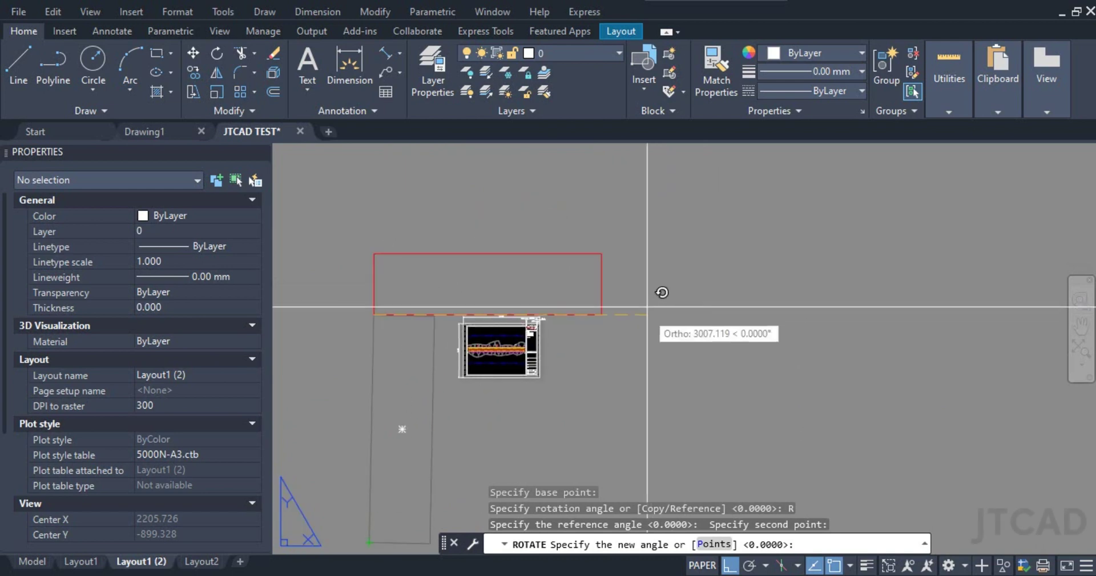
{"action": "left_click", "coordinate": [650, 299]}
Move the rectangle so its bottom-right corner sits on the title block's top corner.
{"action": "left_click", "coordinate": [650, 300]}
{"action": "left_click", "coordinate": [493, 273]}
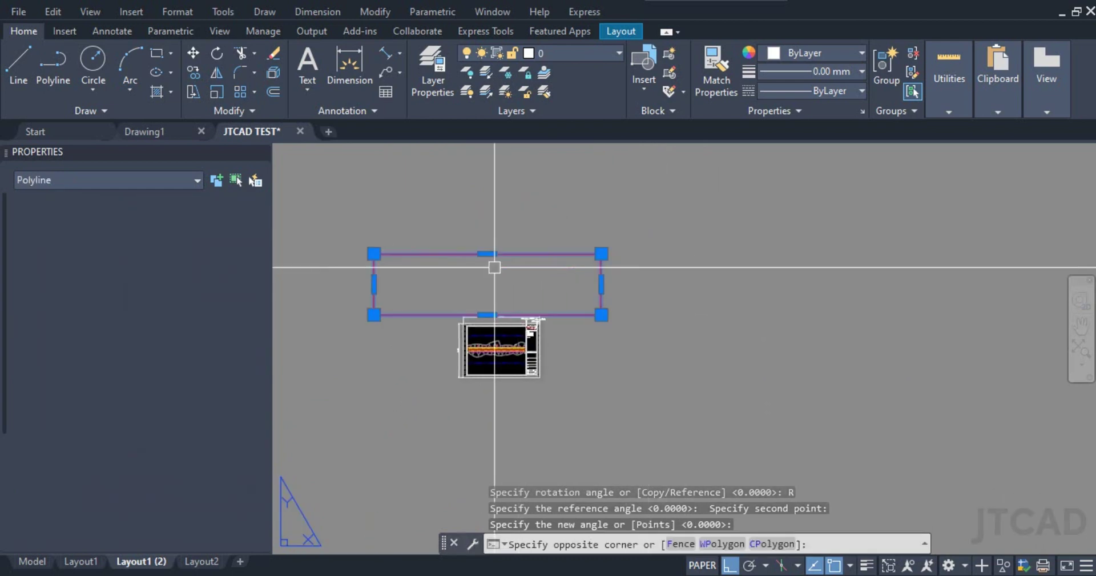
{"action": "type", "text": "m"}
{"action": "key", "text": "Return"}
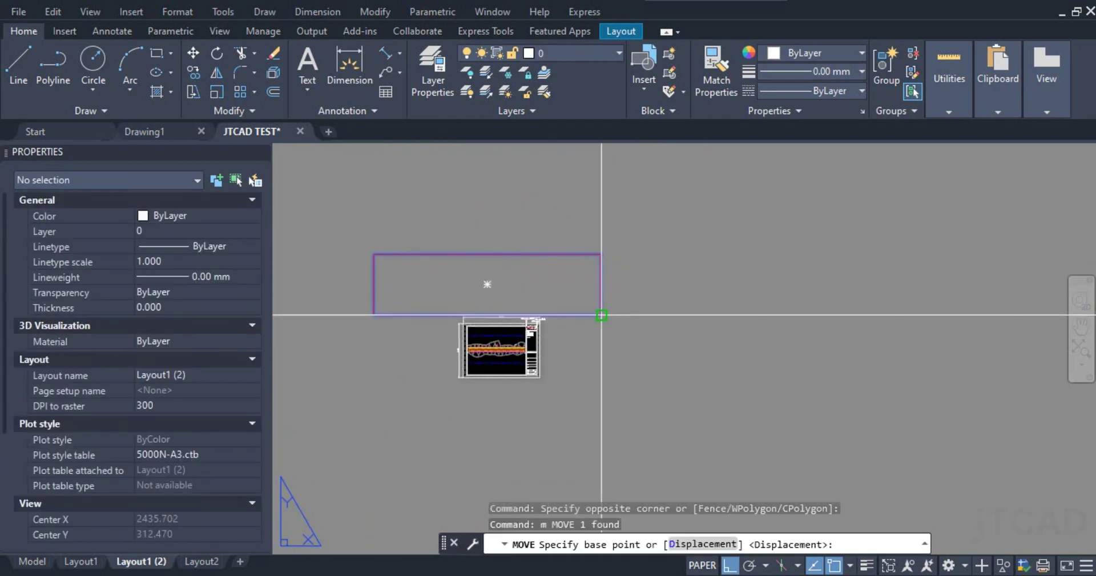
{"action": "left_click", "coordinate": [601, 314]}
{"action": "scroll", "coordinate": [527, 313], "scroll_direction": "up", "scroll_amount": 5}
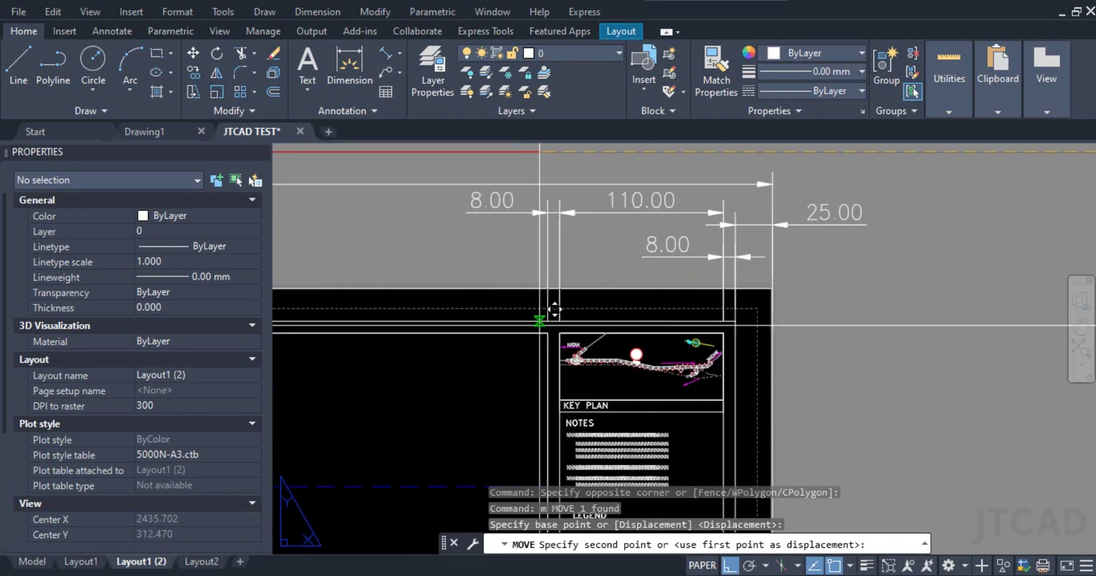
{"action": "left_click", "coordinate": [548, 333]}
Inspect the rectangle's placement to confirm the corner alignment with the title block.
{"action": "scroll", "coordinate": [588, 326], "scroll_direction": "down", "scroll_amount": 8}
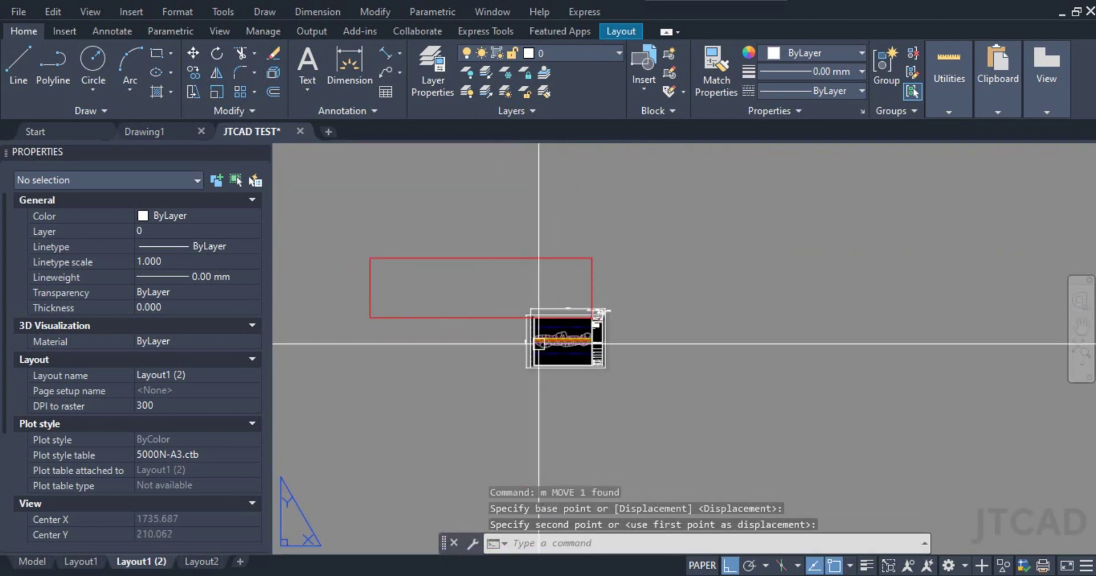
{"action": "left_click_drag", "start_coordinate": [565, 216], "coordinate": [563, 257]}
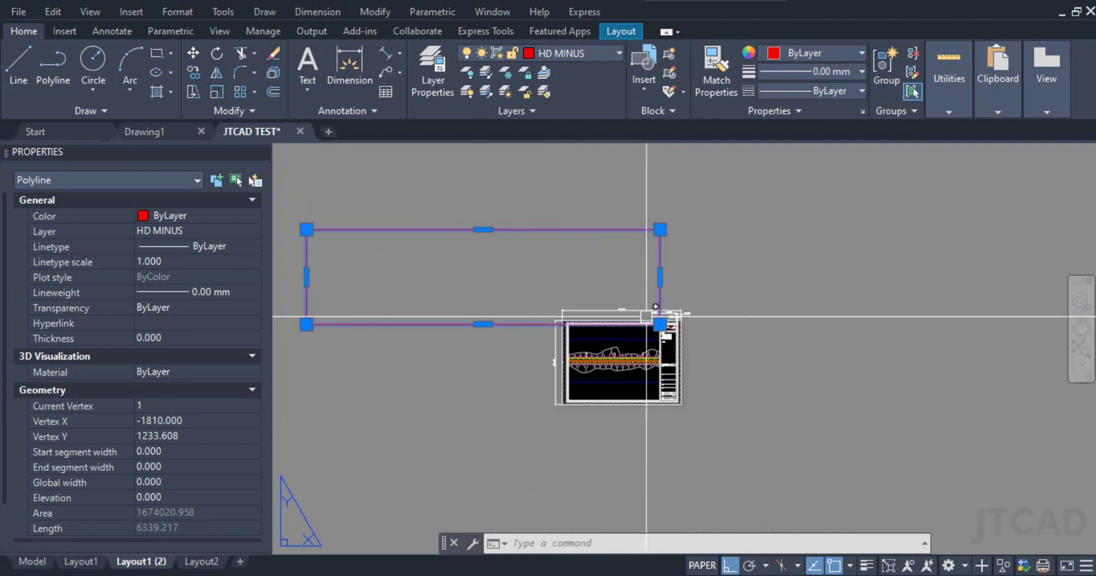
{"action": "scroll", "coordinate": [672, 324], "scroll_direction": "up", "scroll_amount": 4}
{"action": "scroll", "coordinate": [623, 308], "scroll_direction": "down", "scroll_amount": 2}
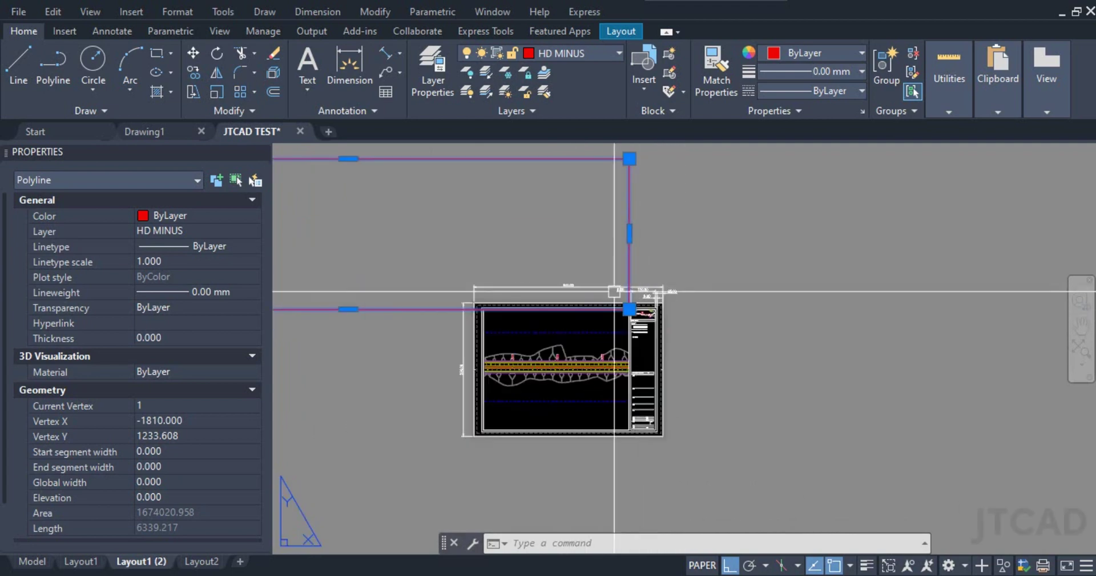
{"action": "middle_click_drag", "start_coordinate": [413, 320], "coordinate": [644, 308]}
{"action": "key", "text": "Escape"}
{"action": "key", "text": "Escape"}
{"action": "scroll", "coordinate": [555, 316], "scroll_direction": "down", "scroll_amount": 2}
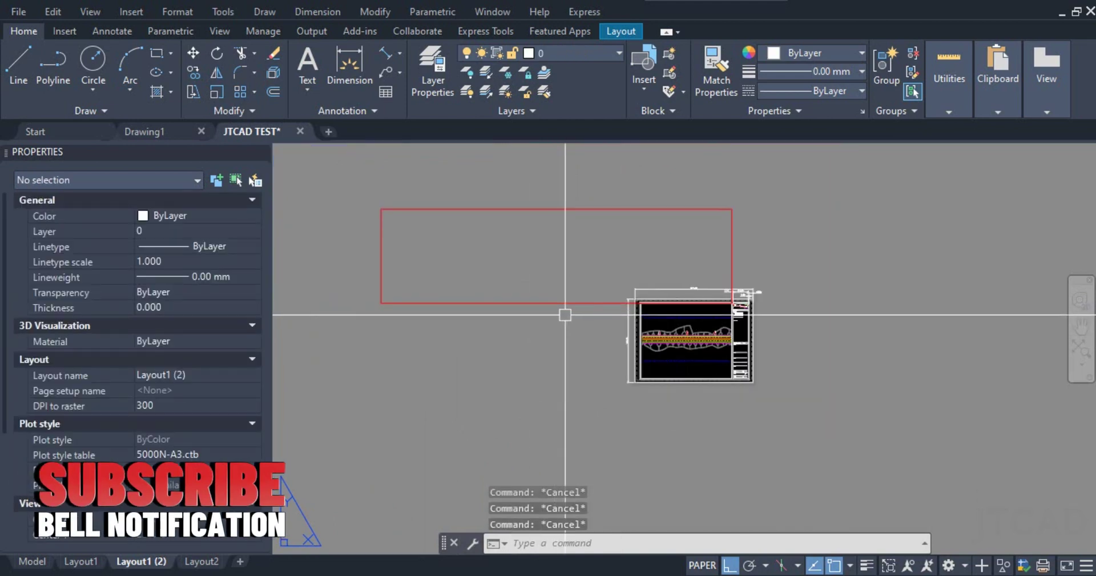
Stretch the sheet frame and viewport leftward from the frame's top-left corner to the rectangle's corner, excluding the rectangle.
{"action": "type", "text": "s"}
{"action": "key", "text": "Return"}
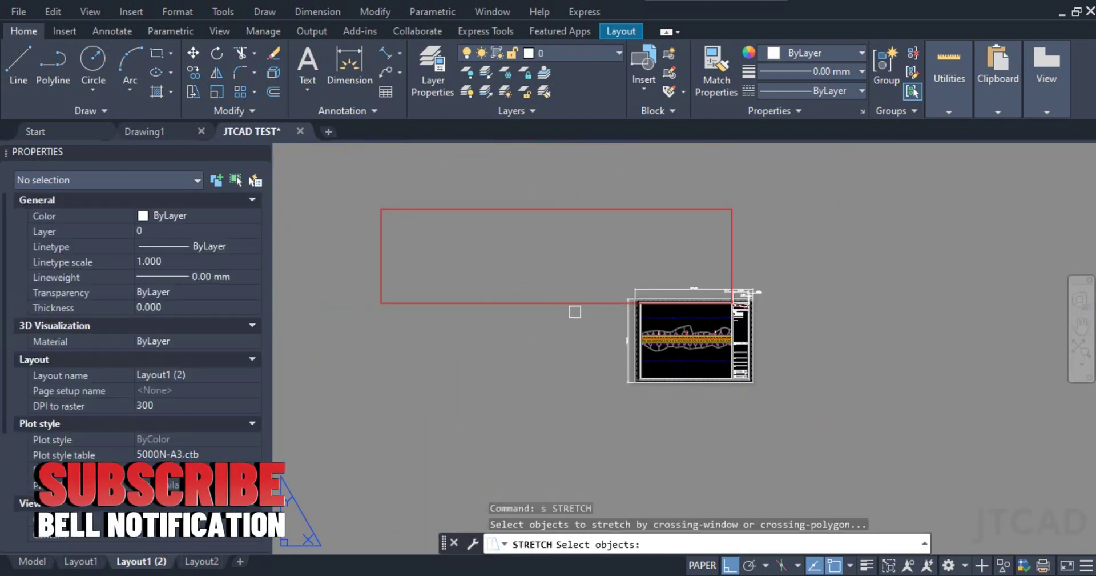
{"action": "left_click", "coordinate": [666, 270]}
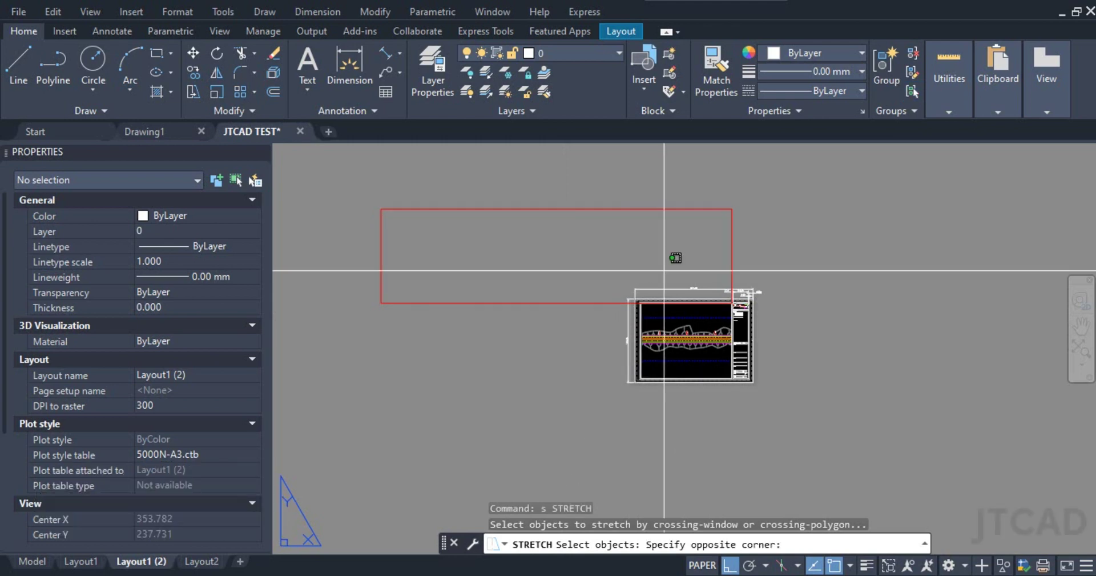
{"action": "left_click", "coordinate": [594, 415]}
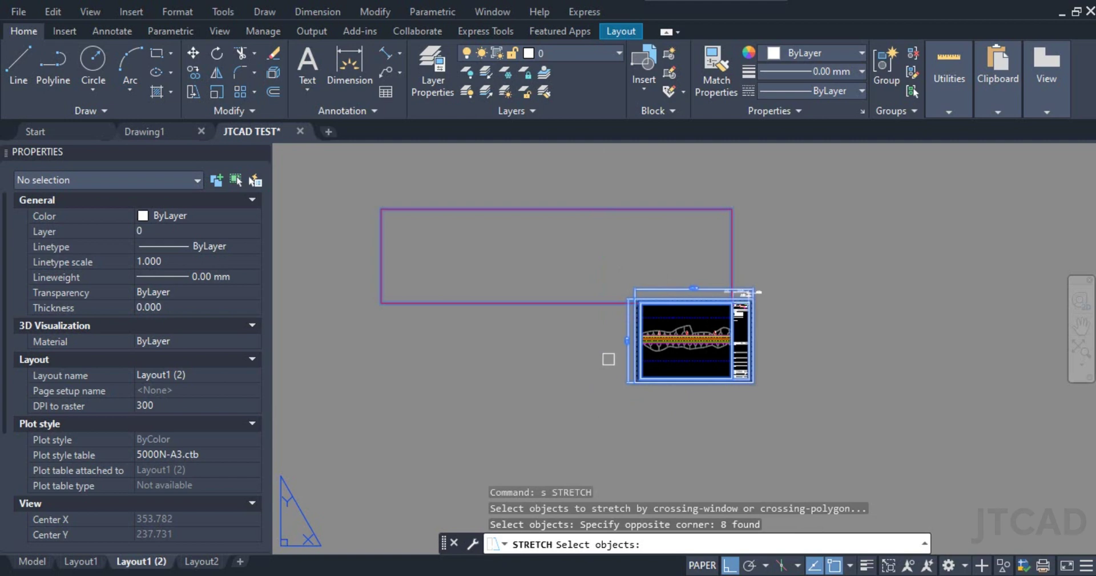
{"action": "left_click", "coordinate": [567, 307], "text": "shift"}
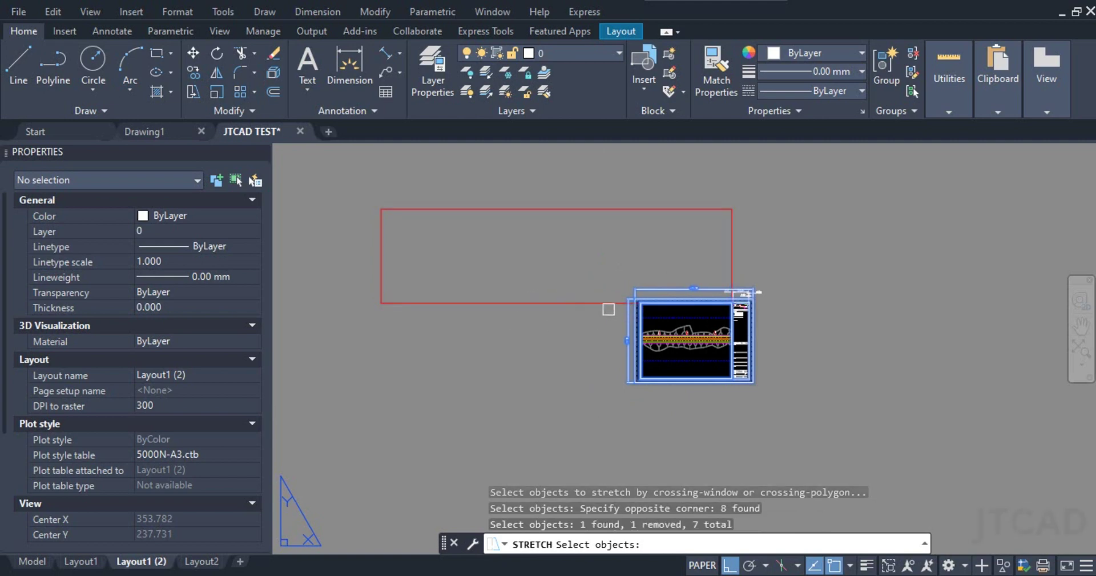
{"action": "key", "text": "Return"}
{"action": "scroll", "coordinate": [637, 294], "scroll_direction": "up", "scroll_amount": 8}
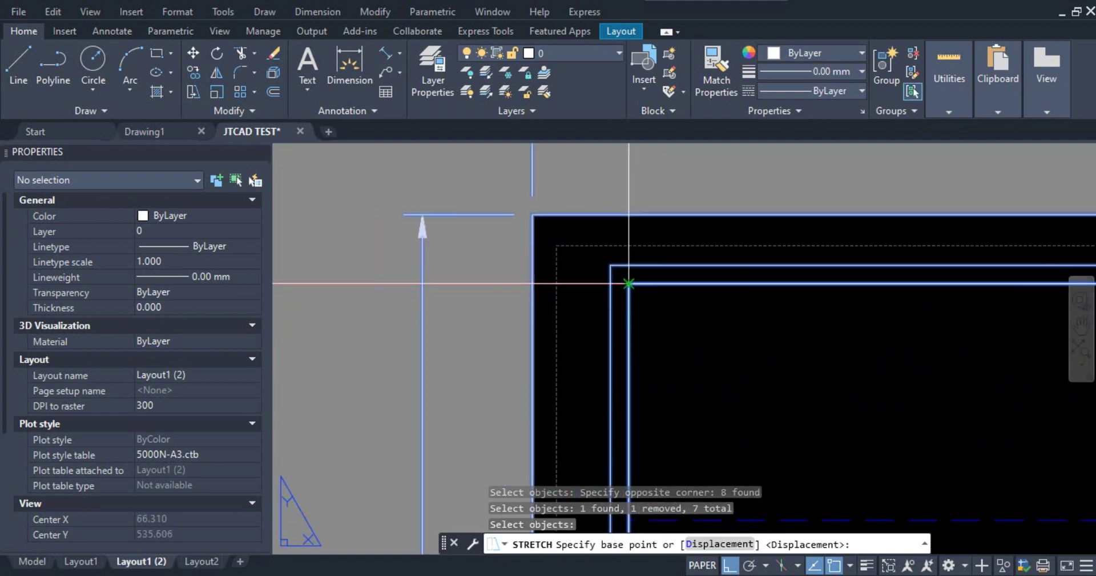
{"action": "left_click", "coordinate": [629, 283]}
{"action": "scroll", "coordinate": [628, 284], "scroll_direction": "down", "scroll_amount": 8}
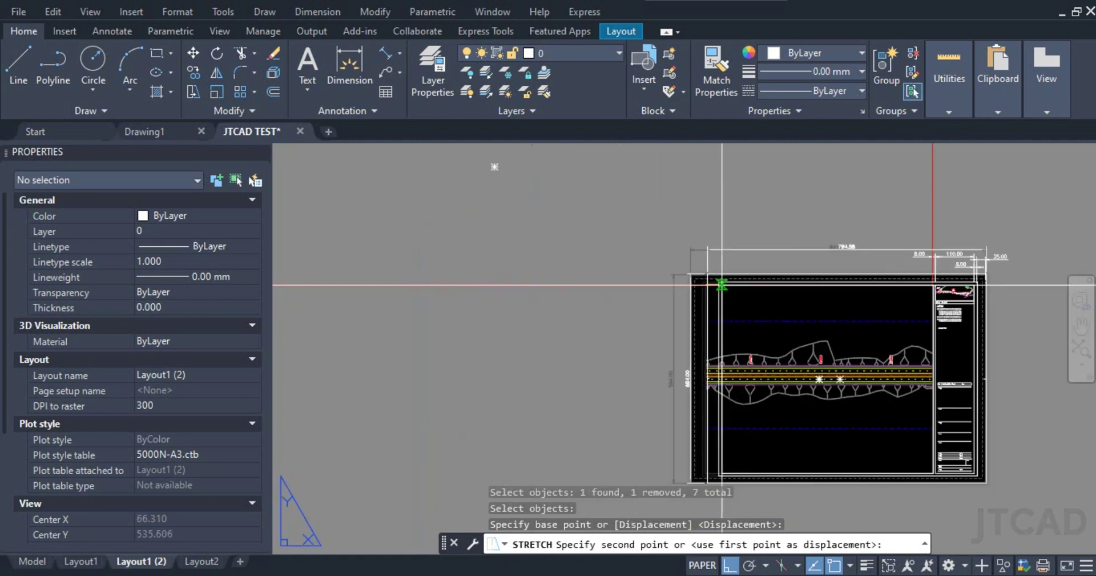
{"action": "scroll", "coordinate": [571, 284], "scroll_direction": "up", "scroll_amount": 8}
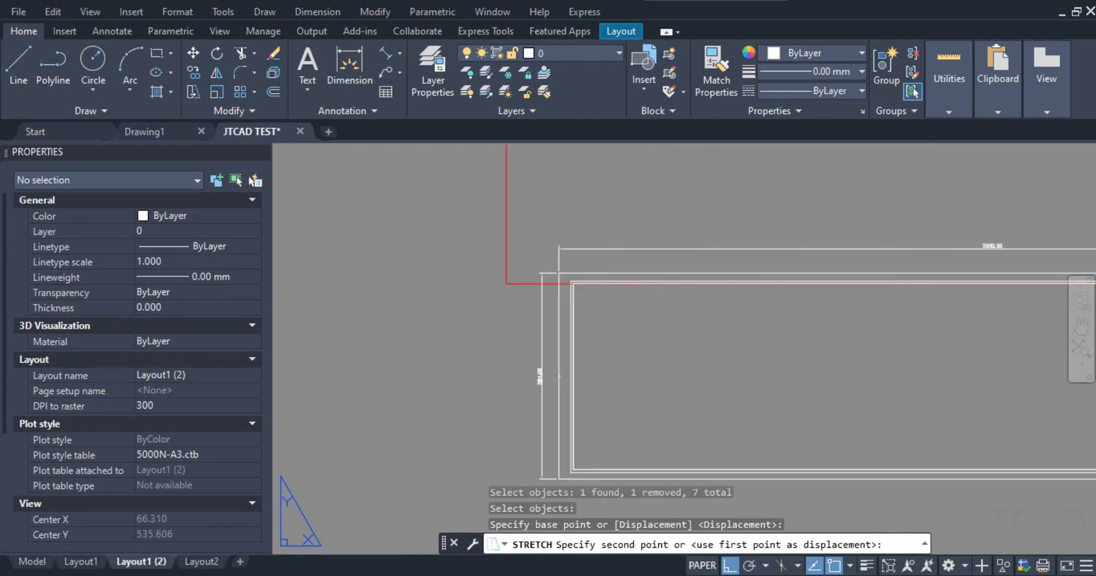
{"action": "left_click", "coordinate": [506, 283]}
{"action": "scroll", "coordinate": [506, 283], "scroll_direction": "down", "scroll_amount": 6}
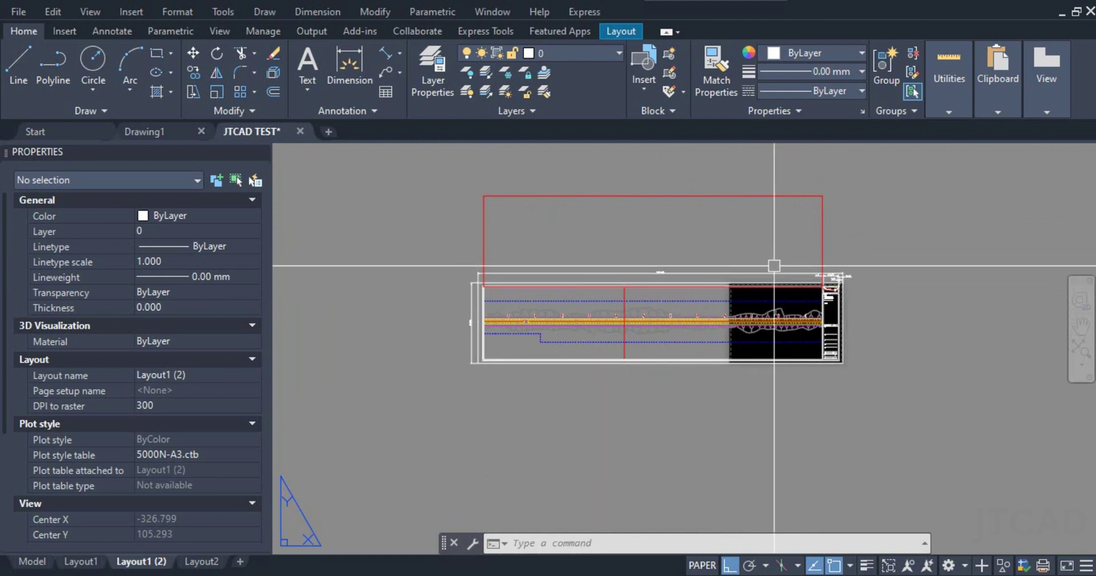
Delete the red guide rectangle and check that the top dimension reads 2693.00.
{"action": "left_click", "coordinate": [848, 216]}
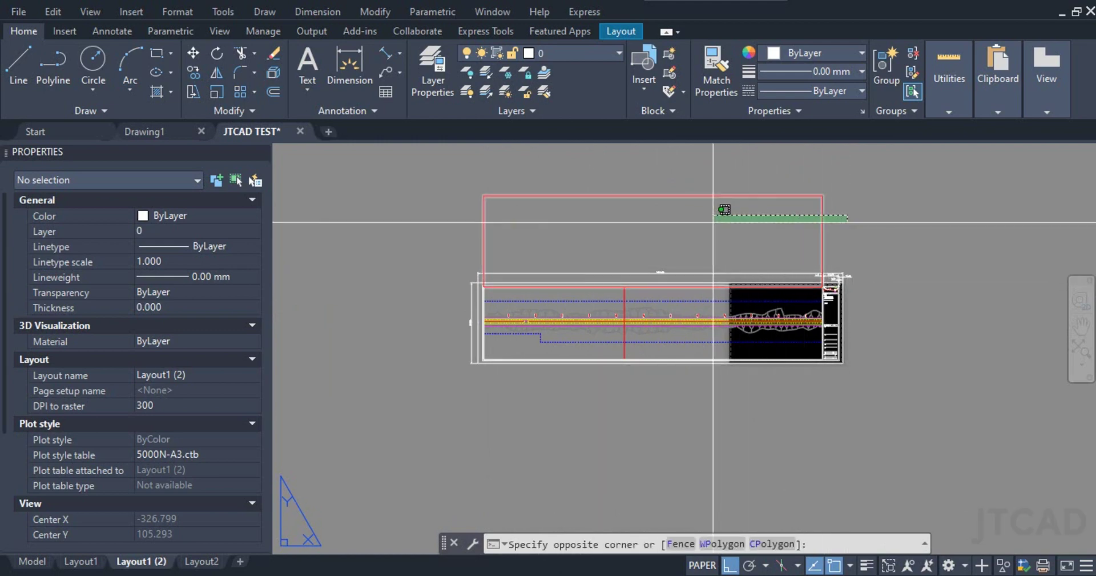
{"action": "left_click", "coordinate": [714, 222]}
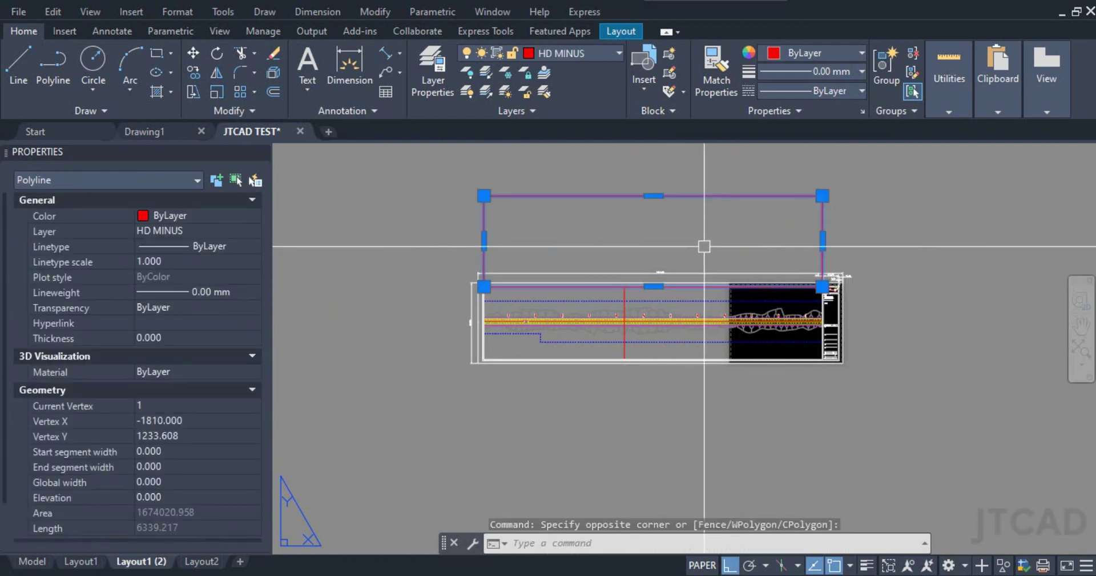
{"action": "key", "text": "Delete"}
{"action": "scroll", "coordinate": [465, 361], "scroll_direction": "up", "scroll_amount": 5}
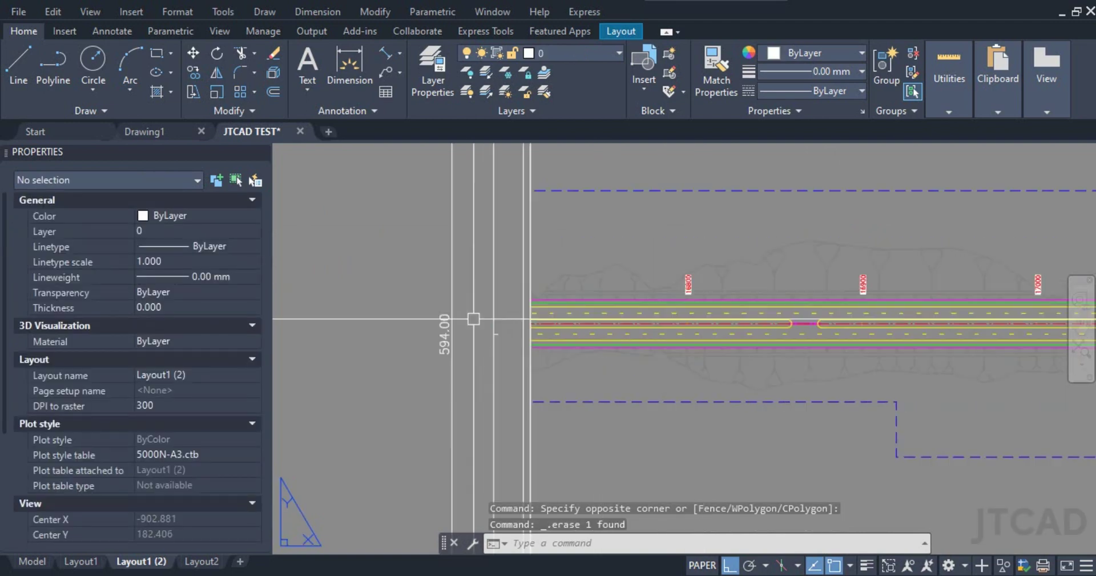
{"action": "scroll", "coordinate": [465, 346], "scroll_direction": "down", "scroll_amount": 3}
{"action": "scroll", "coordinate": [475, 347], "scroll_direction": "up", "scroll_amount": 3}
{"action": "scroll", "coordinate": [779, 213], "scroll_direction": "down", "scroll_amount": 3}
{"action": "middle_click_drag", "start_coordinate": [778, 213], "coordinate": [688, 270]}
{"action": "scroll", "coordinate": [641, 264], "scroll_direction": "up", "scroll_amount": 5}
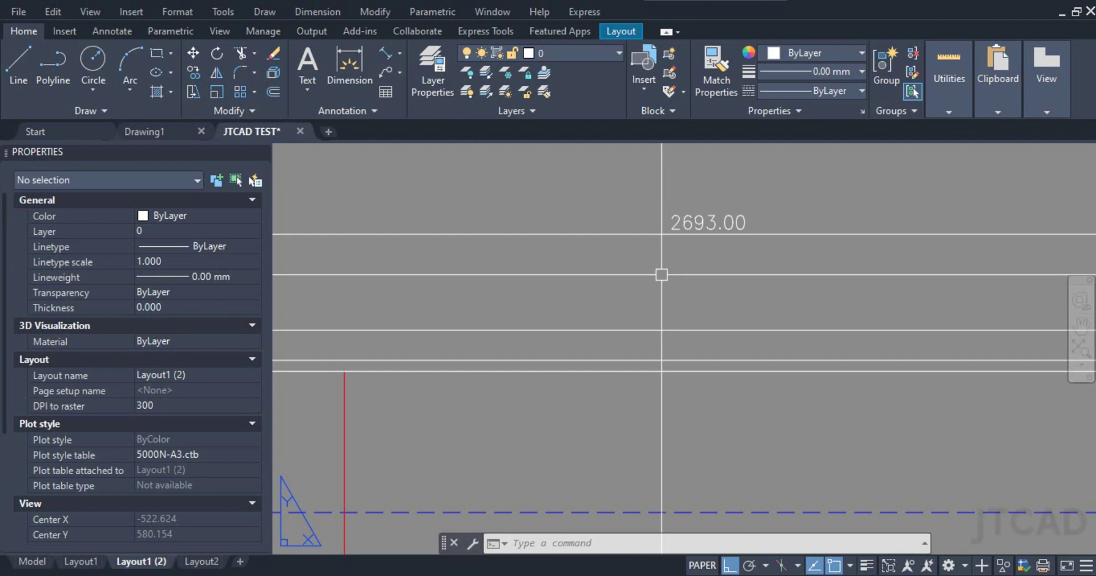
Draw a vertical construction line (XL) through the sheet's bottom-right corner.
{"action": "scroll", "coordinate": [661, 274], "scroll_direction": "down", "scroll_amount": 5}
{"action": "type", "text": "xl"}
{"action": "key", "text": "Return"}
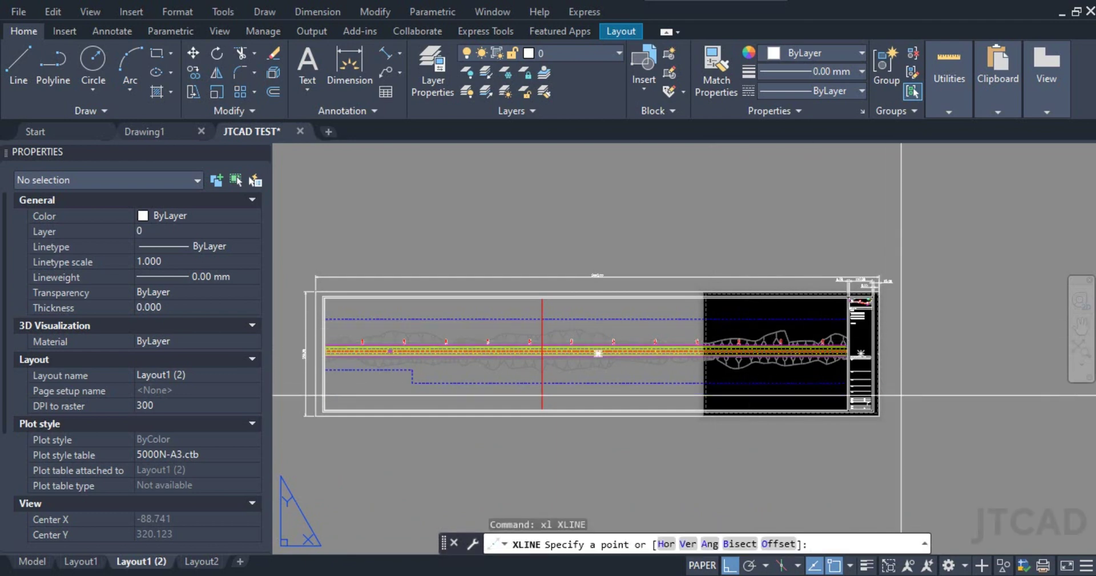
{"action": "left_click", "coordinate": [879, 415]}
{"action": "left_click", "coordinate": [908, 246]}
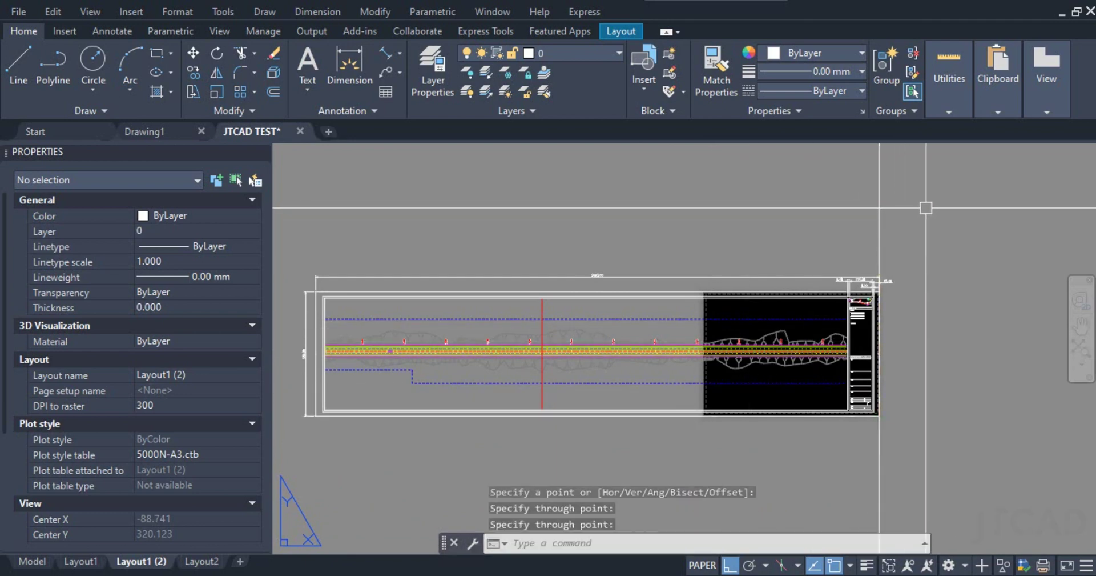
{"action": "key", "text": "Return"}
Offset the vertical construction line 2700 to the left.
{"action": "left_click", "coordinate": [908, 214]}
{"action": "left_click", "coordinate": [691, 204]}
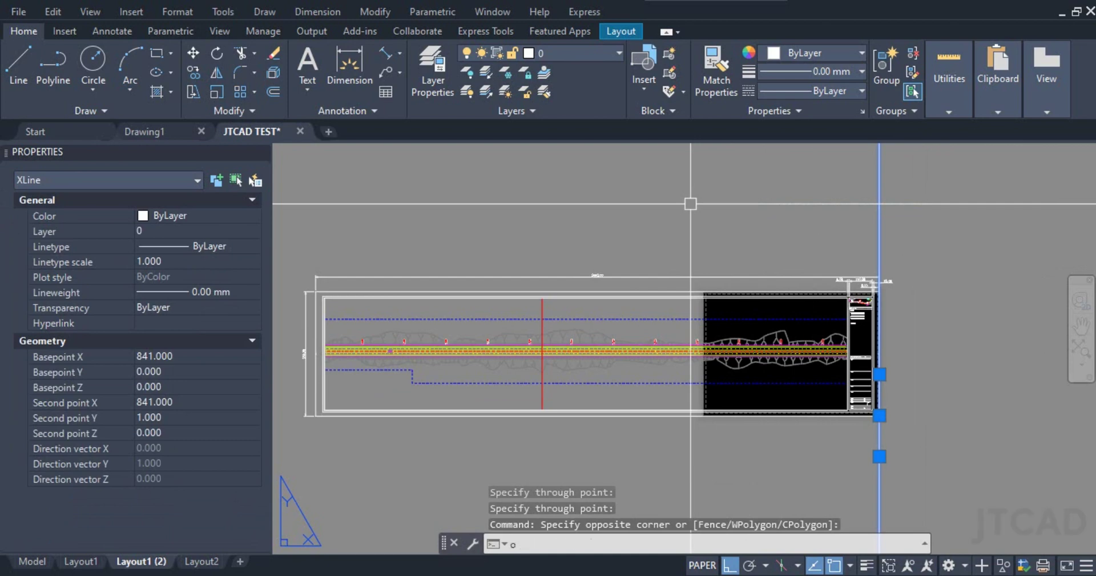
{"action": "key", "text": "Return"}
{"action": "type", "text": "2700"}
{"action": "key", "text": "Return"}
{"action": "left_click", "coordinate": [880, 208]}
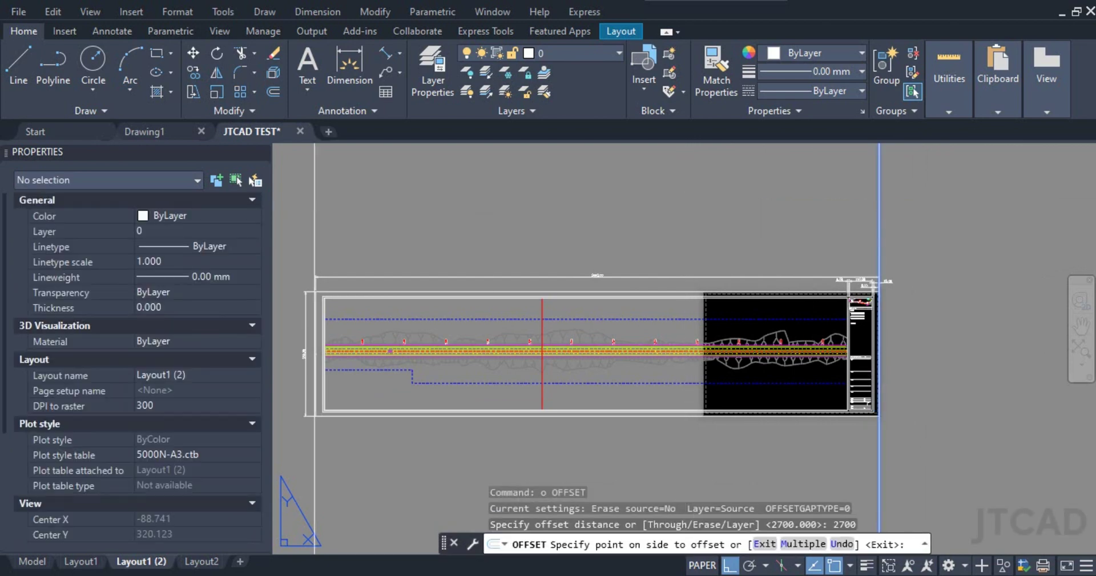
{"action": "left_click", "coordinate": [401, 253]}
{"action": "scroll", "coordinate": [400, 251], "scroll_direction": "up", "scroll_amount": 4}
{"action": "scroll", "coordinate": [313, 311], "scroll_direction": "down", "scroll_amount": 3}
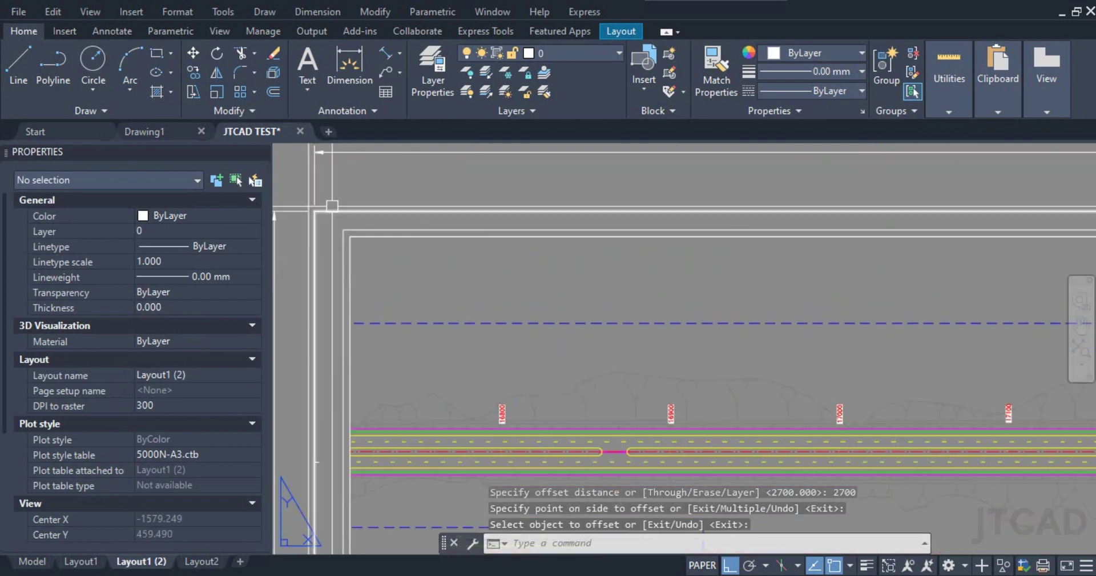
{"action": "scroll", "coordinate": [453, 228], "scroll_direction": "down", "scroll_amount": 3}
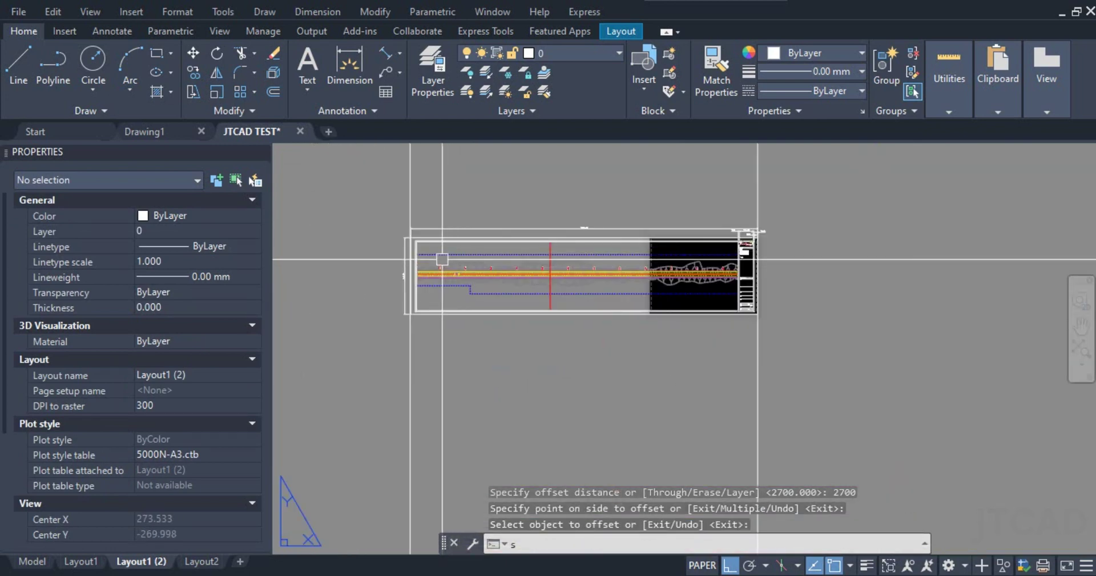
Stretch the sheet frame and road viewport left from the viewport corner to the border.
{"action": "type", "text": "s"}
{"action": "key", "text": "Return"}
{"action": "left_click", "coordinate": [440, 200]}
{"action": "left_click", "coordinate": [397, 327]}
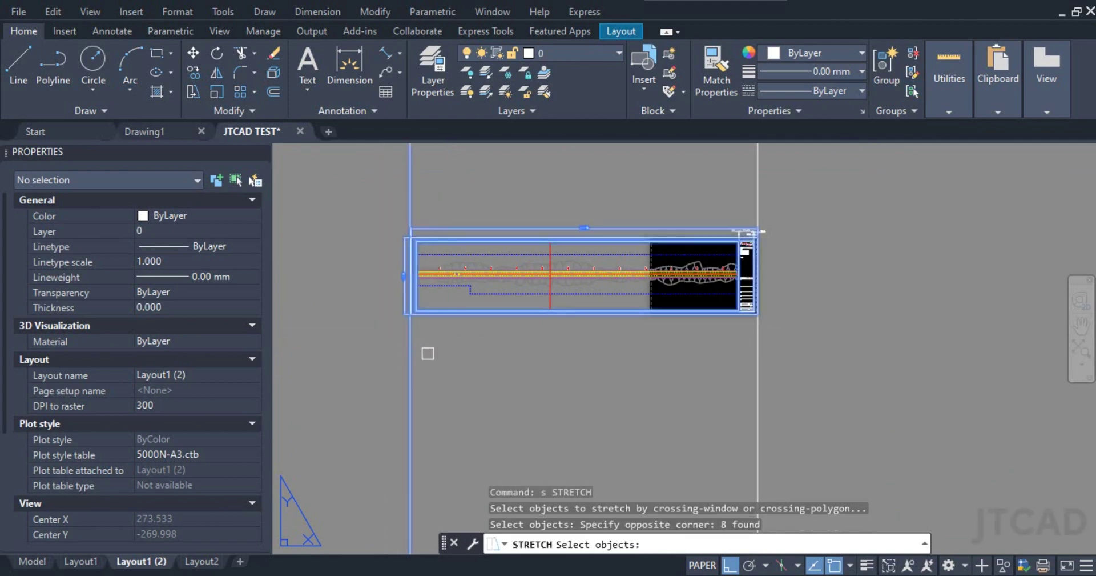
{"action": "left_click", "coordinate": [452, 358], "text": "shift"}
{"action": "left_click", "coordinate": [400, 410], "text": "shift"}
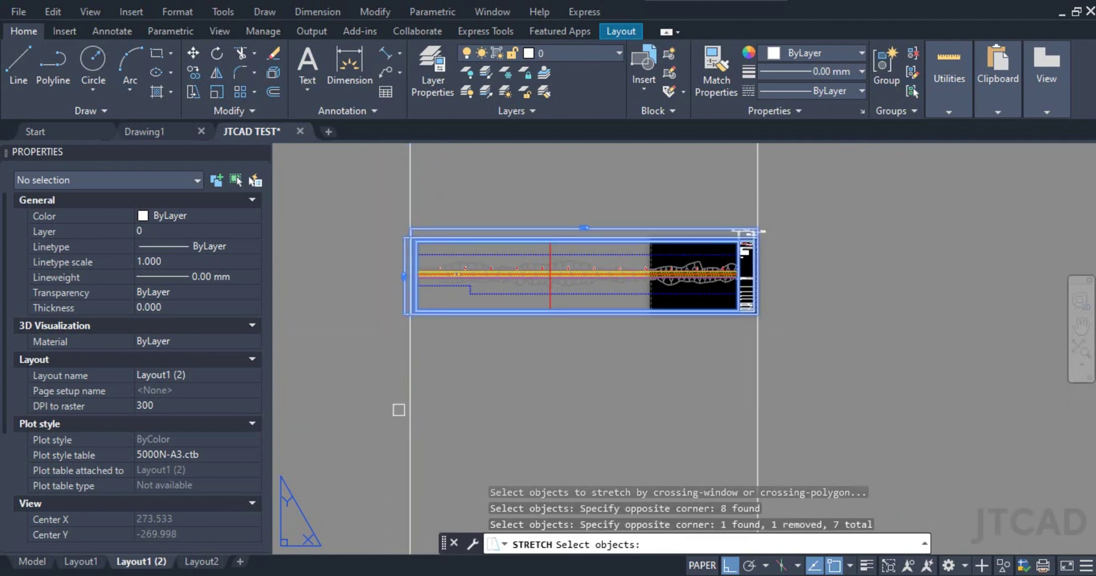
{"action": "scroll", "coordinate": [403, 345], "scroll_direction": "up", "scroll_amount": 6}
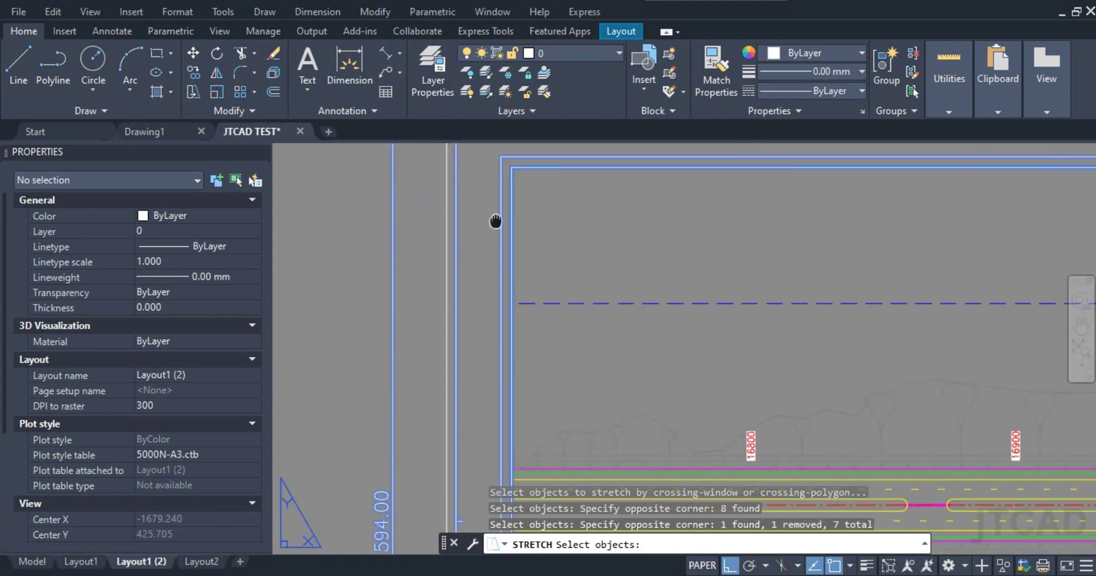
{"action": "key", "text": "Return"}
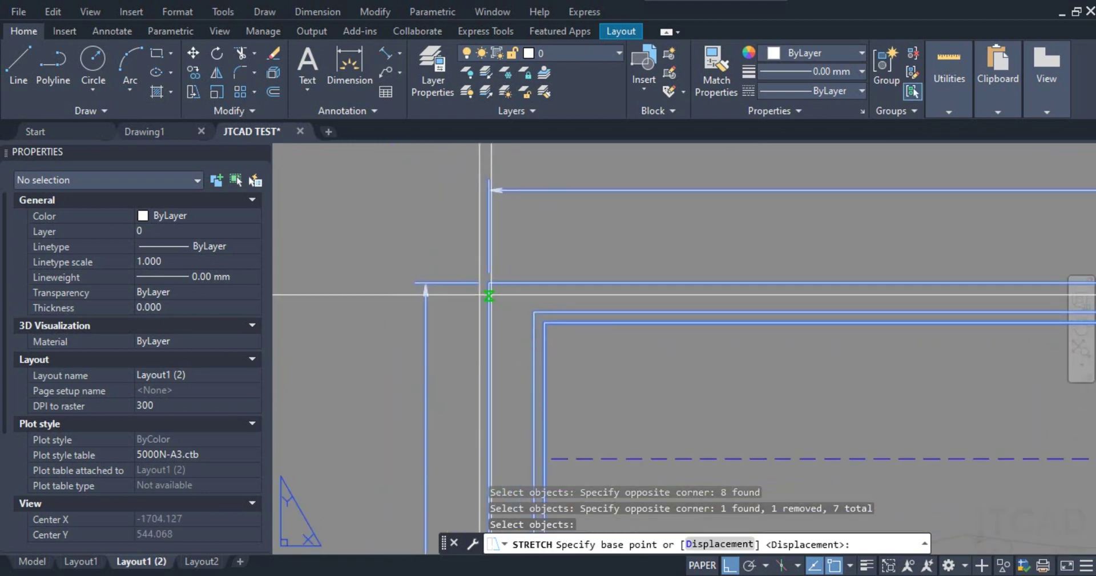
{"action": "scroll", "coordinate": [485, 293], "scroll_direction": "up", "scroll_amount": 4}
{"action": "left_click", "coordinate": [486, 265]}
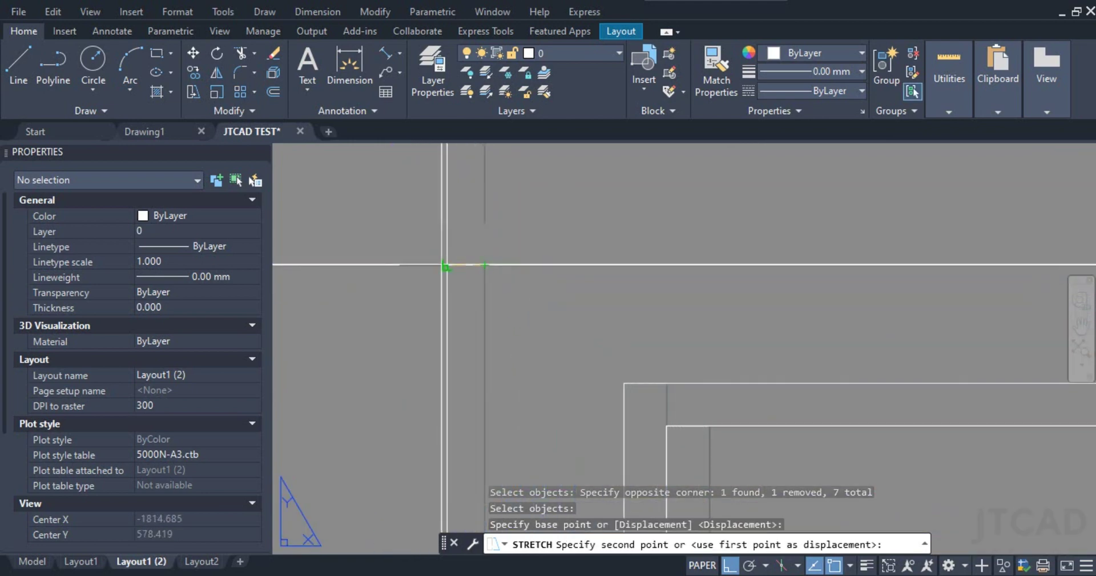
{"action": "left_click", "coordinate": [441, 265]}
Erase the two vertical construction lines.
{"action": "scroll", "coordinate": [428, 293], "scroll_direction": "down", "scroll_amount": 5}
{"action": "scroll", "coordinate": [435, 329], "scroll_direction": "down", "scroll_amount": 5}
{"action": "scroll", "coordinate": [541, 292], "scroll_direction": "up", "scroll_amount": 6}
{"action": "scroll", "coordinate": [588, 296], "scroll_direction": "down", "scroll_amount": 4}
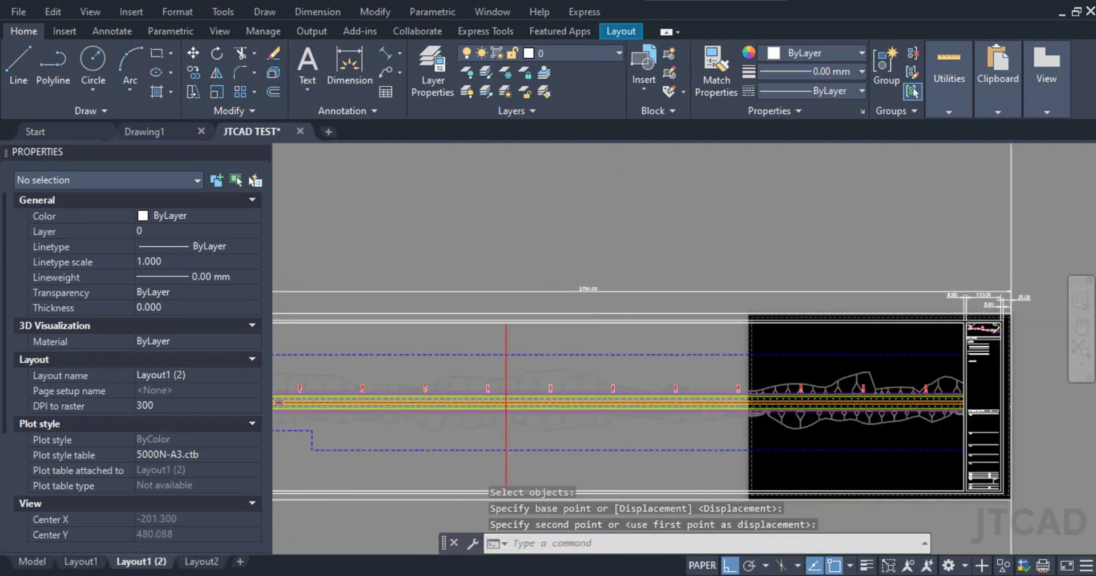
{"action": "scroll", "coordinate": [588, 296], "scroll_direction": "up", "scroll_amount": 5}
{"action": "scroll", "coordinate": [607, 293], "scroll_direction": "down", "scroll_amount": 7}
{"action": "scroll", "coordinate": [702, 325], "scroll_direction": "up", "scroll_amount": 6}
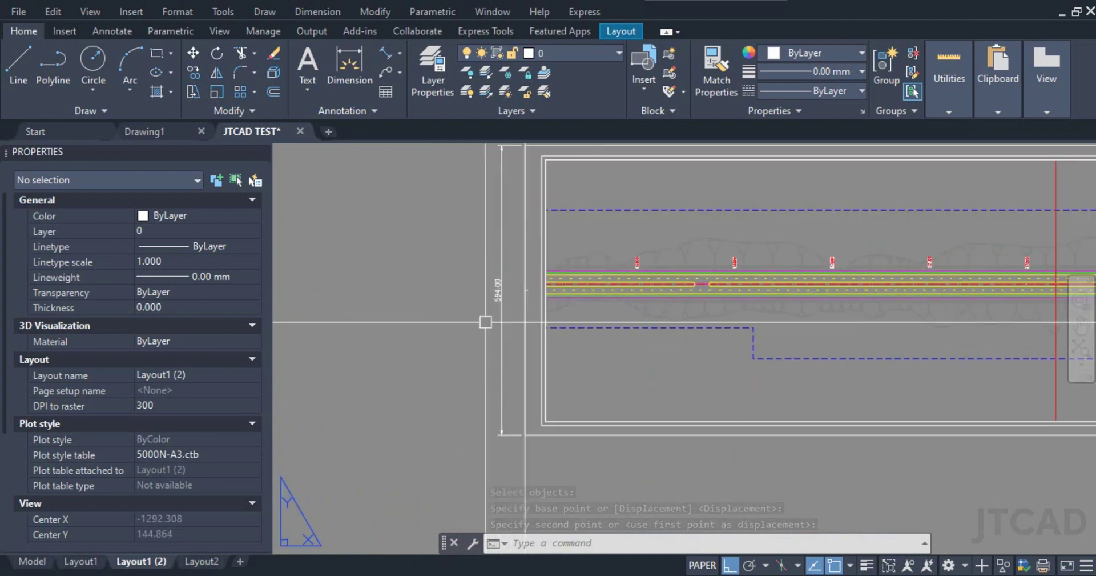
{"action": "scroll", "coordinate": [497, 294], "scroll_direction": "up", "scroll_amount": 3}
{"action": "scroll", "coordinate": [499, 289], "scroll_direction": "down", "scroll_amount": 2}
{"action": "scroll", "coordinate": [530, 297], "scroll_direction": "down", "scroll_amount": 5}
{"action": "left_click", "coordinate": [710, 232]}
{"action": "left_click", "coordinate": [467, 267]}
{"action": "key", "text": "Delete"}
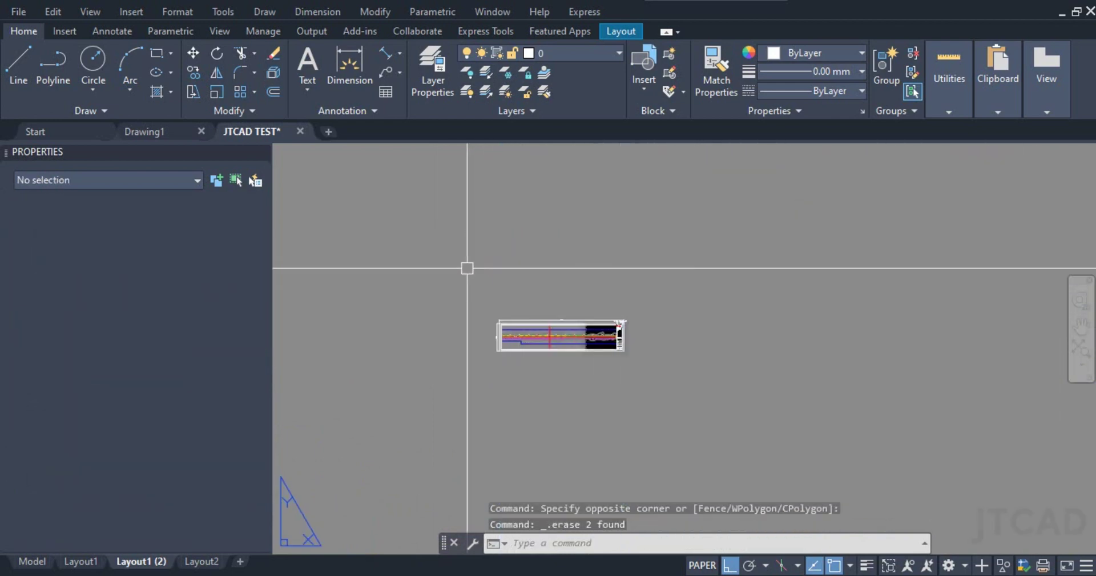
{"action": "scroll", "coordinate": [577, 334], "scroll_direction": "up", "scroll_amount": 4}
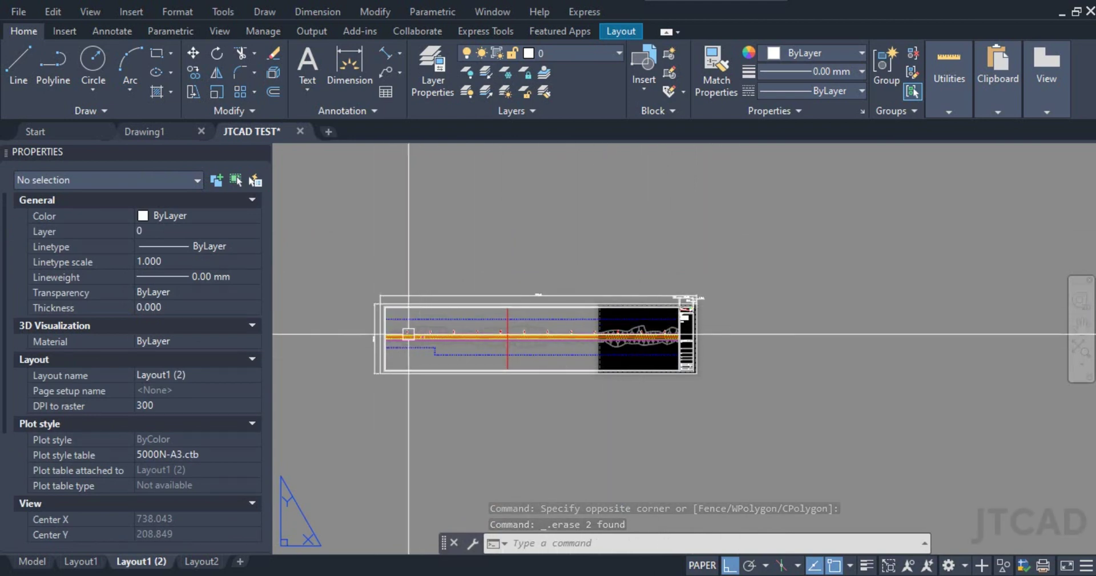
{"action": "scroll", "coordinate": [465, 339], "scroll_direction": "up", "scroll_amount": 3}
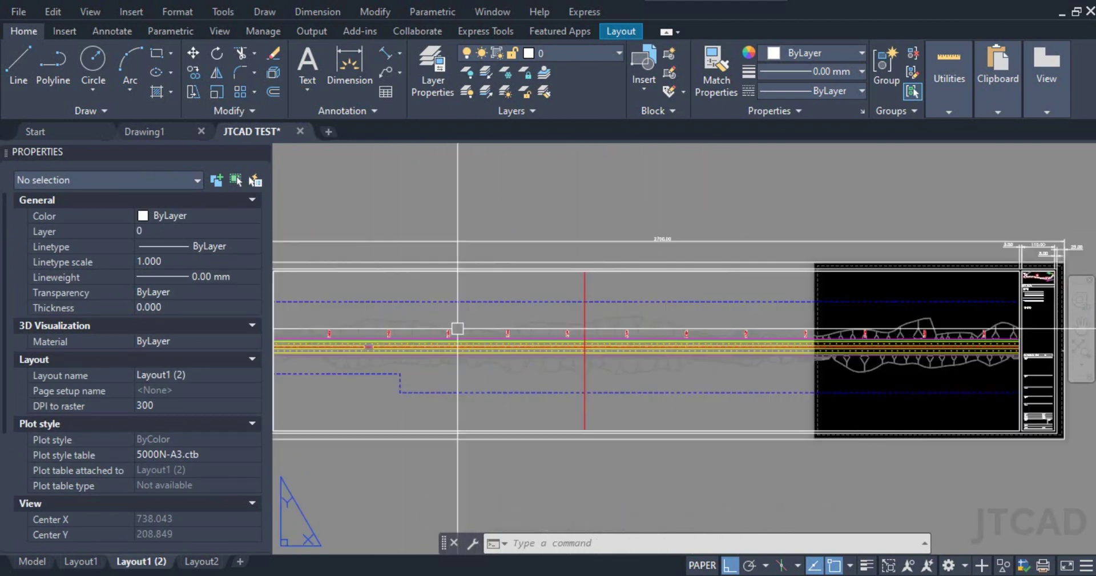
{"action": "scroll", "coordinate": [529, 321], "scroll_direction": "down", "scroll_amount": 1}
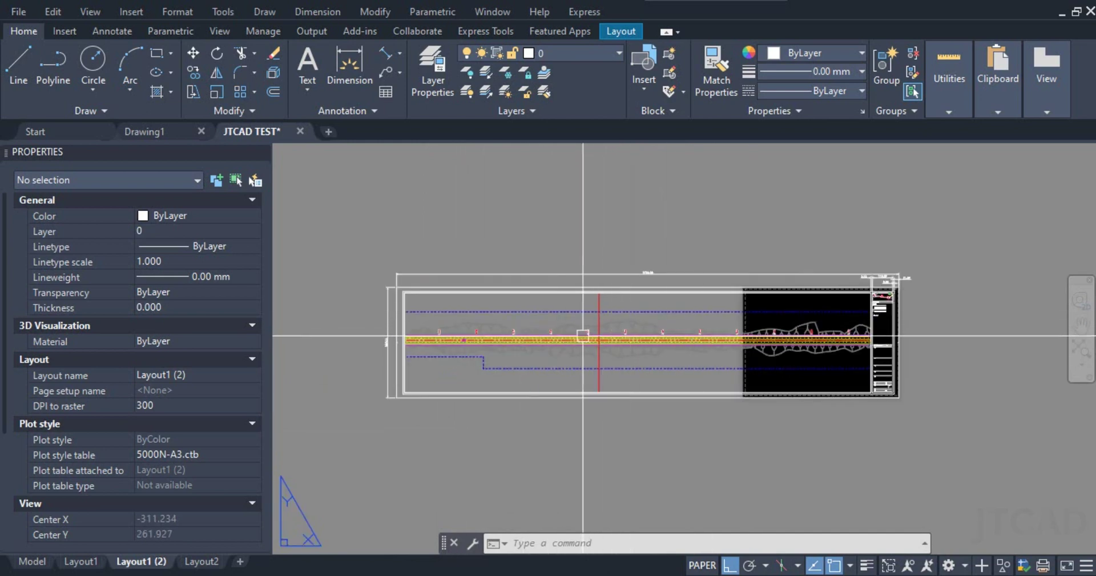
{"action": "left_click", "coordinate": [26, 564]}
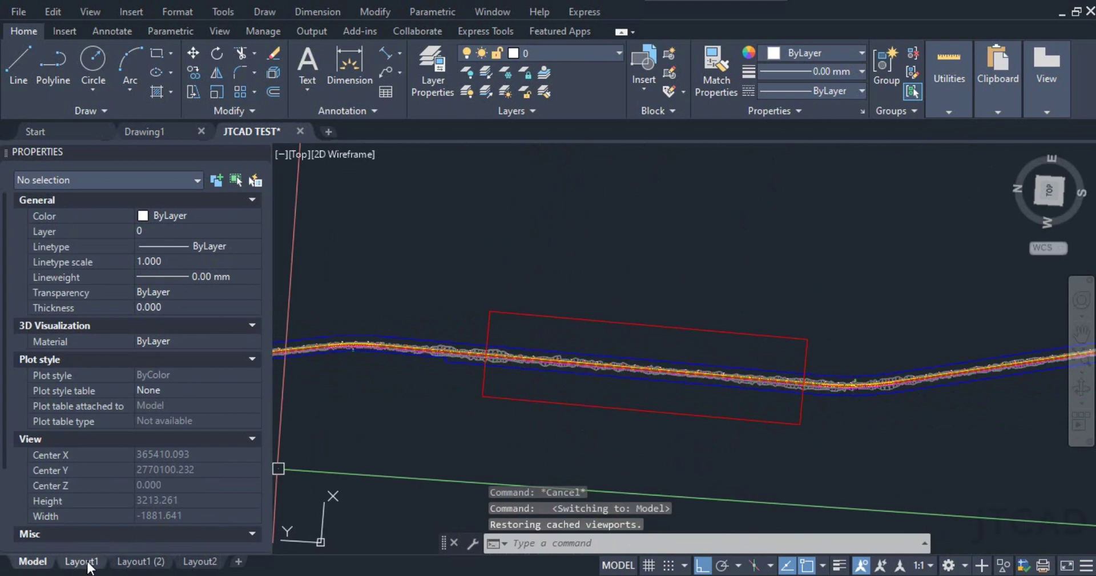
{"action": "left_click", "coordinate": [127, 561]}
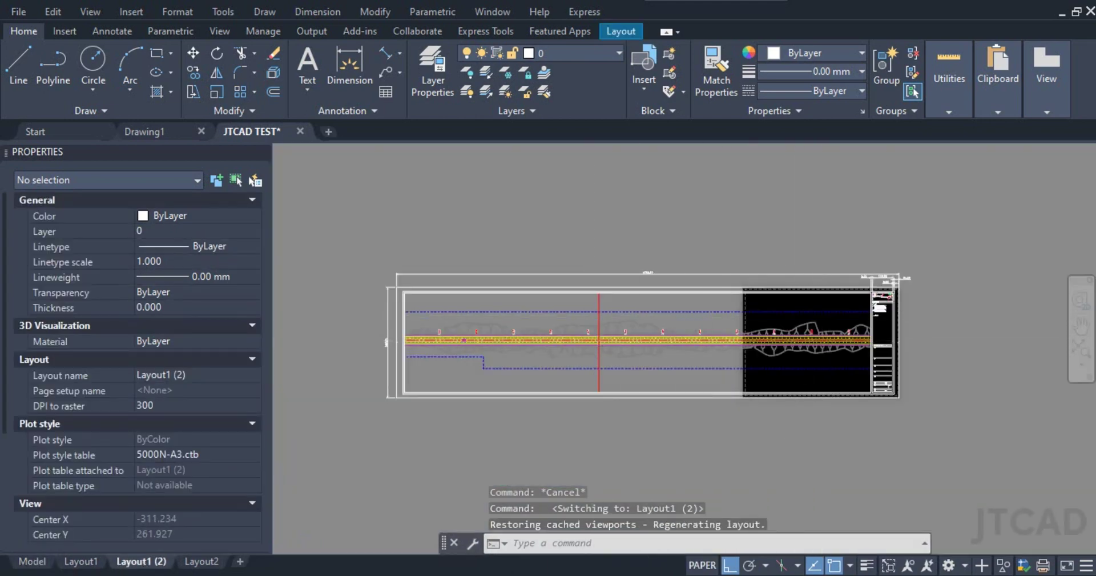
Activate the road viewport and pan until the red rectangle around the road is fully visible.
{"action": "scroll", "coordinate": [592, 340], "scroll_direction": "up", "scroll_amount": 2}
{"action": "double_click", "coordinate": [633, 306]}
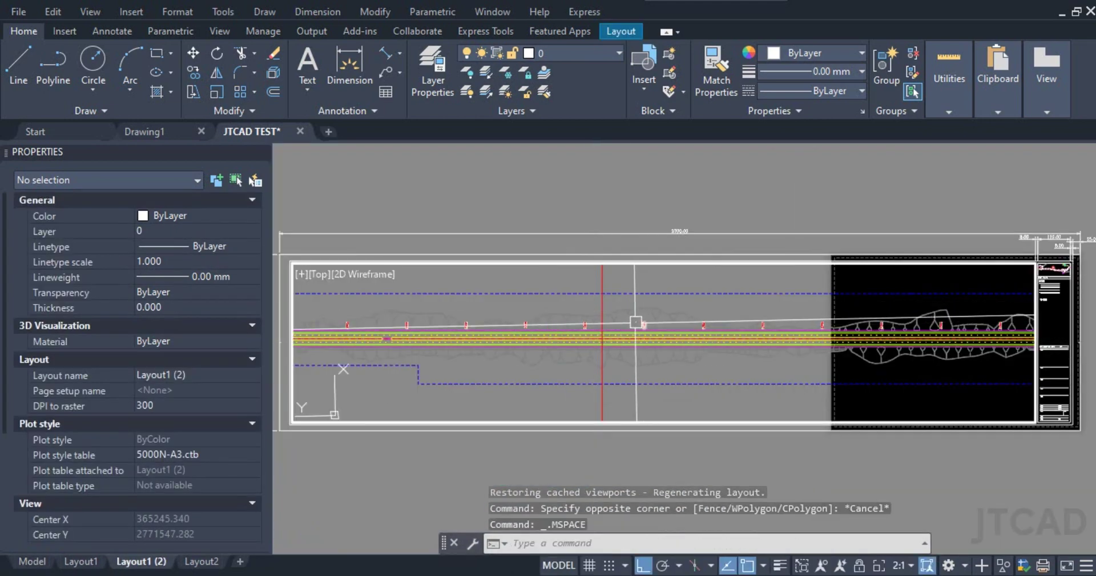
{"action": "scroll", "coordinate": [677, 365], "scroll_direction": "down", "scroll_amount": 5}
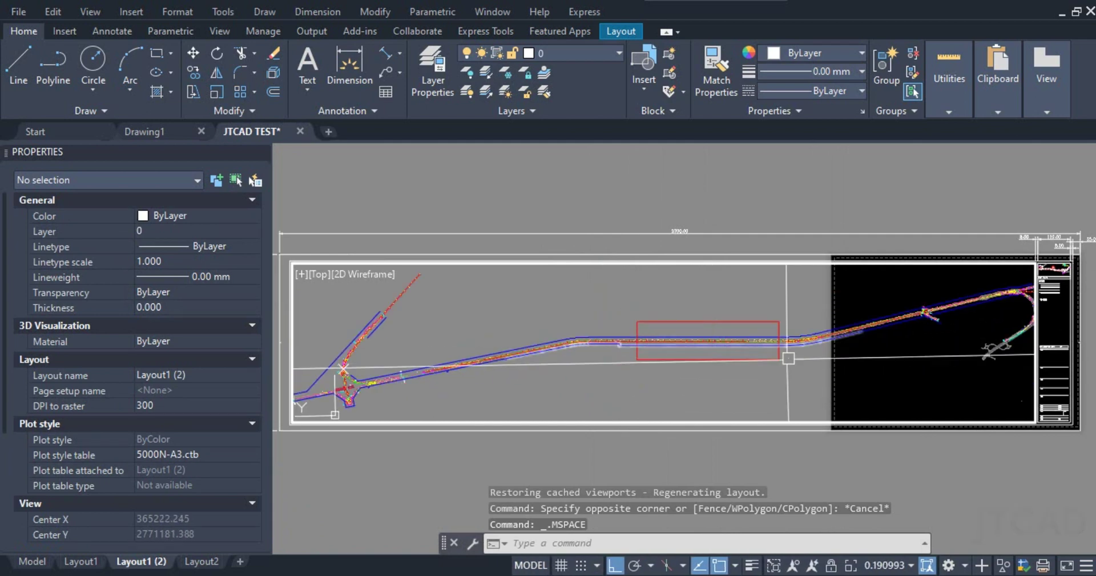
{"action": "scroll", "coordinate": [785, 342], "scroll_direction": "up", "scroll_amount": 2}
{"action": "middle_click_drag", "start_coordinate": [768, 380], "coordinate": [726, 367]}
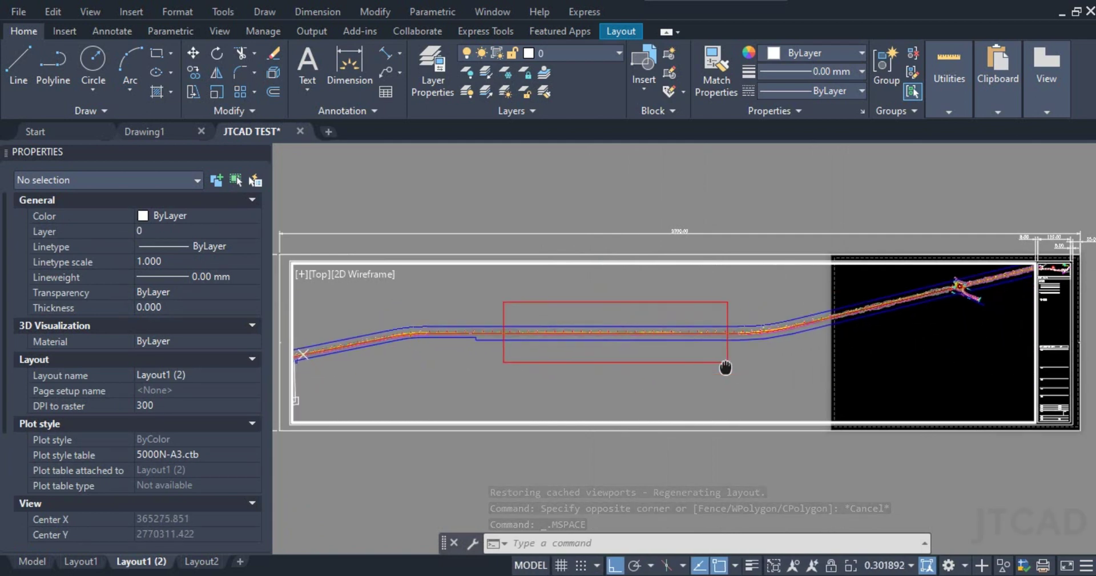
{"action": "left_click", "coordinate": [503, 331]}
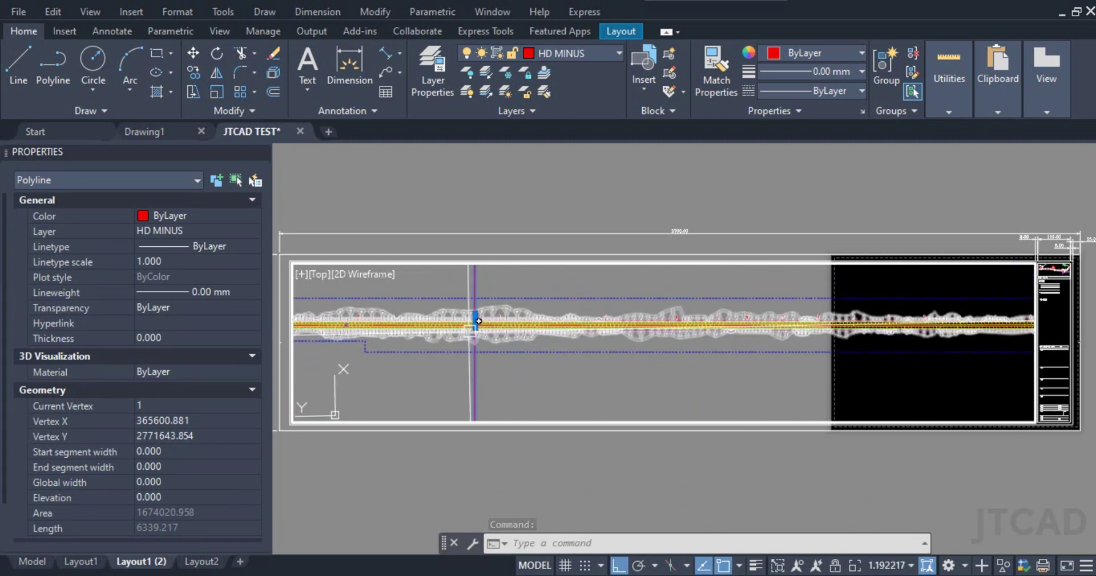
{"action": "scroll", "coordinate": [476, 324], "scroll_direction": "down", "scroll_amount": 3}
{"action": "middle_click_drag", "start_coordinate": [476, 324], "coordinate": [831, 323]}
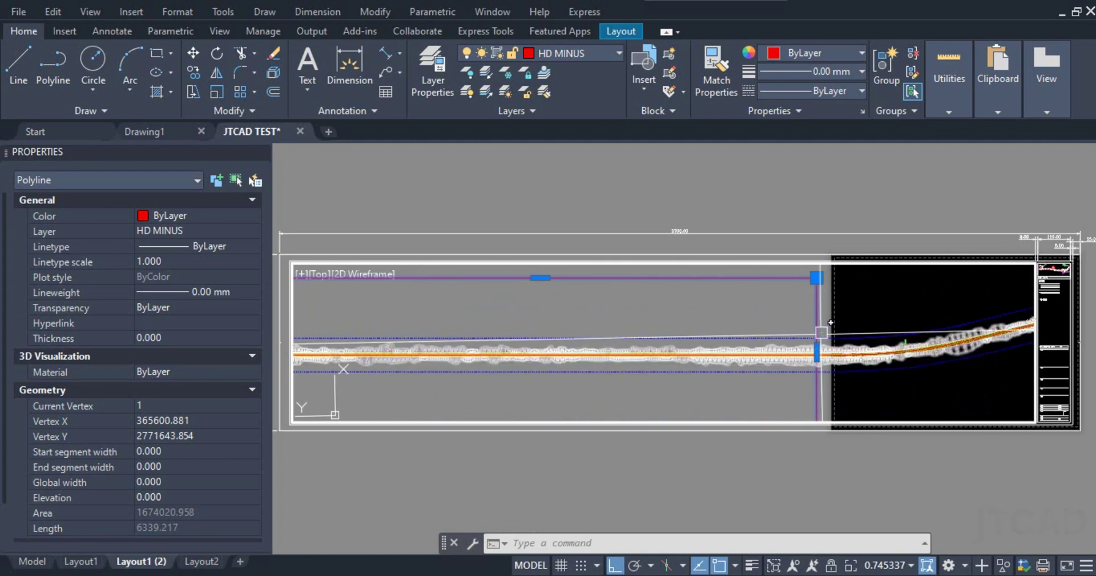
{"action": "scroll", "coordinate": [821, 332], "scroll_direction": "down", "scroll_amount": 2}
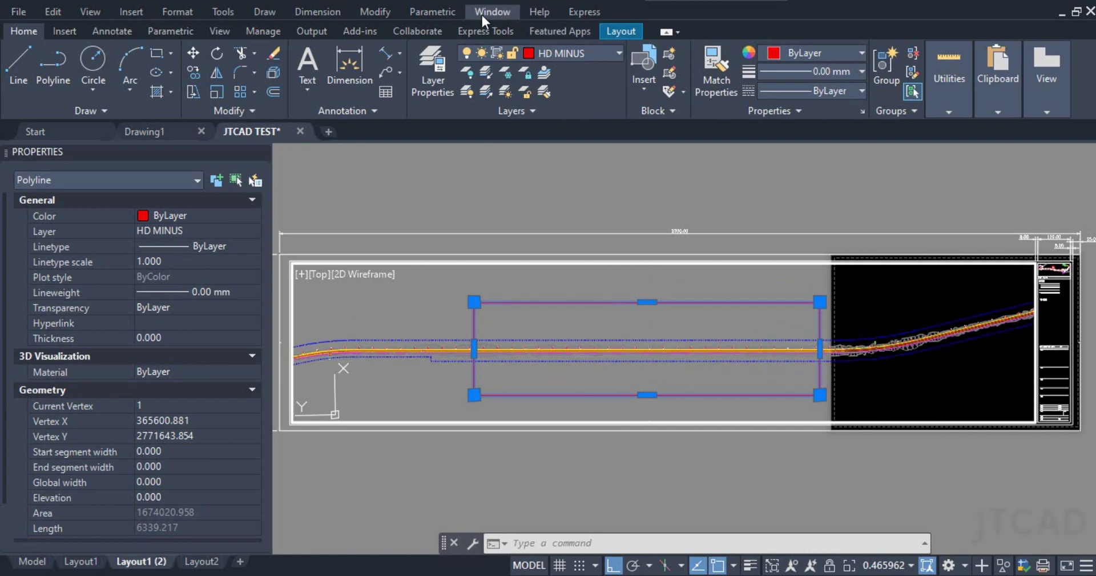
Run Express Align Space and snap to the red rectangle's left and right edge midpoints, with Ortho off.
{"action": "left_click", "coordinate": [606, 11]}
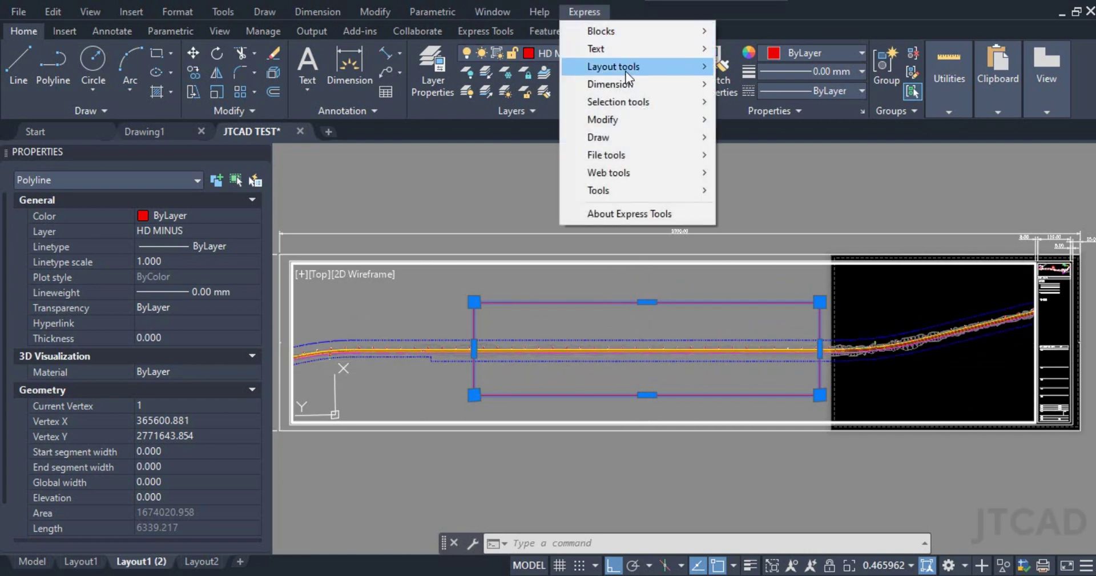
{"action": "mouse_move", "coordinate": [625, 67]}
{"action": "left_click", "coordinate": [813, 68]}
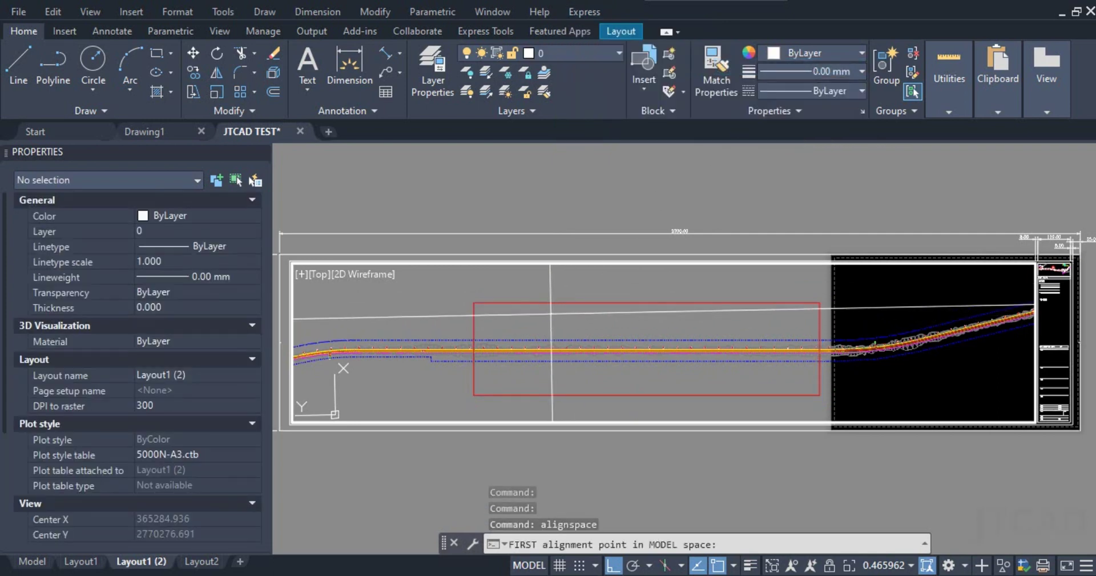
{"action": "right_click", "coordinate": [561, 311], "text": "shift"}
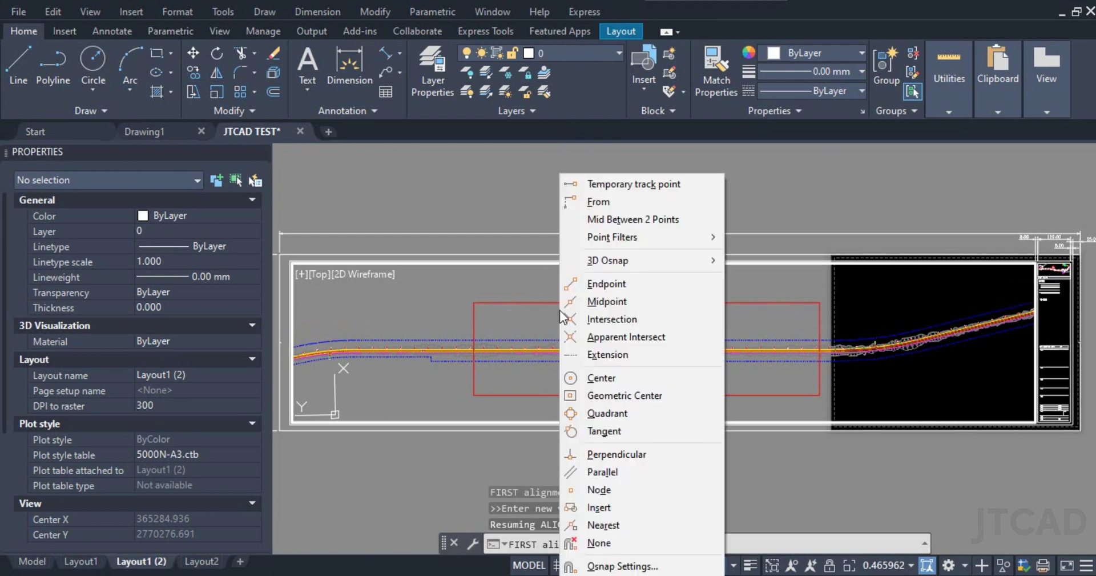
{"action": "left_click", "coordinate": [602, 302]}
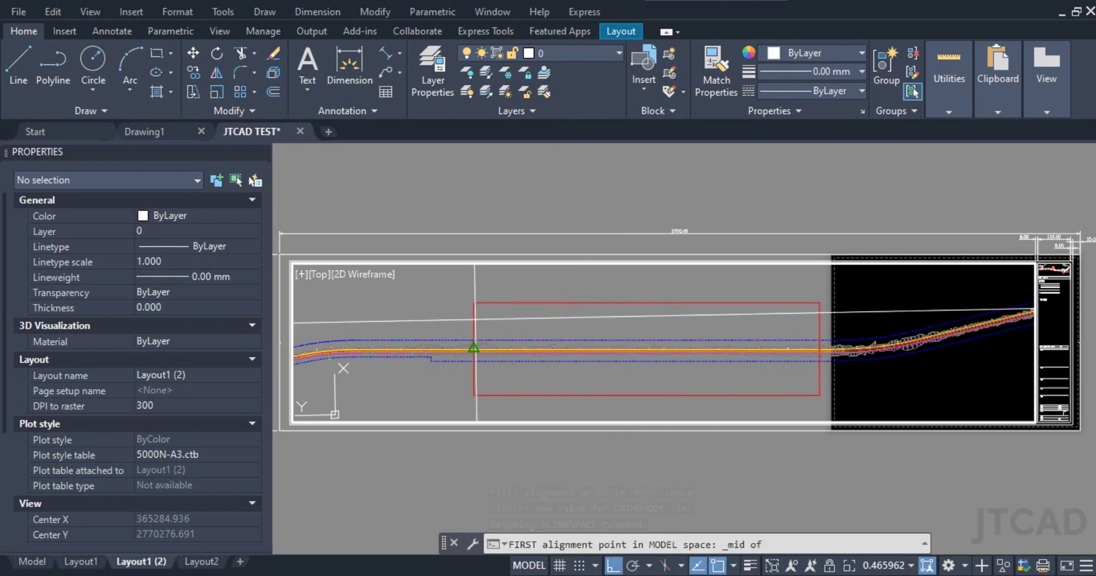
{"action": "left_click", "coordinate": [474, 347]}
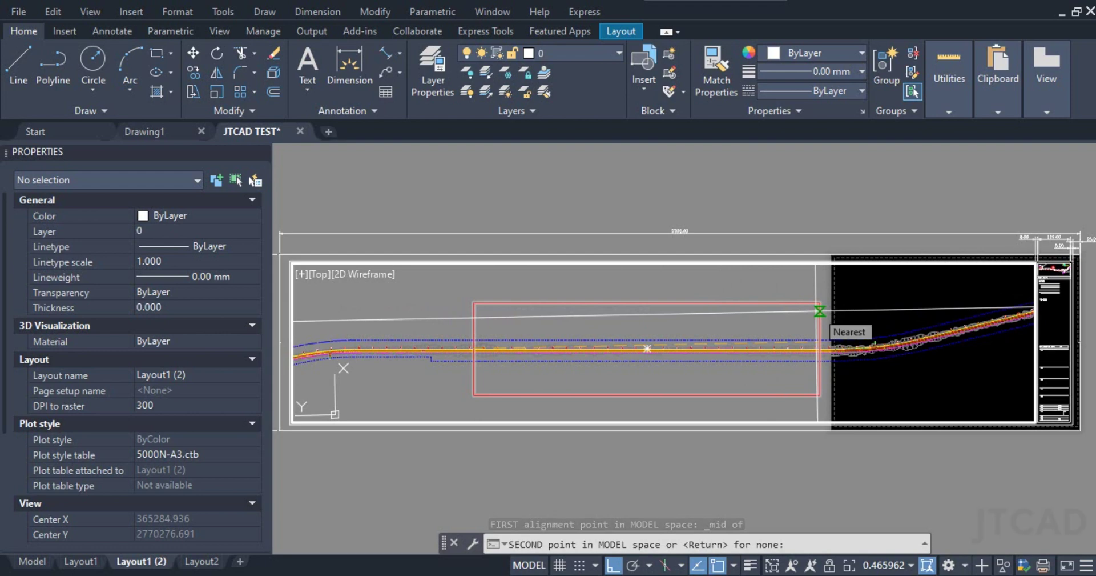
{"action": "key", "text": "F8"}
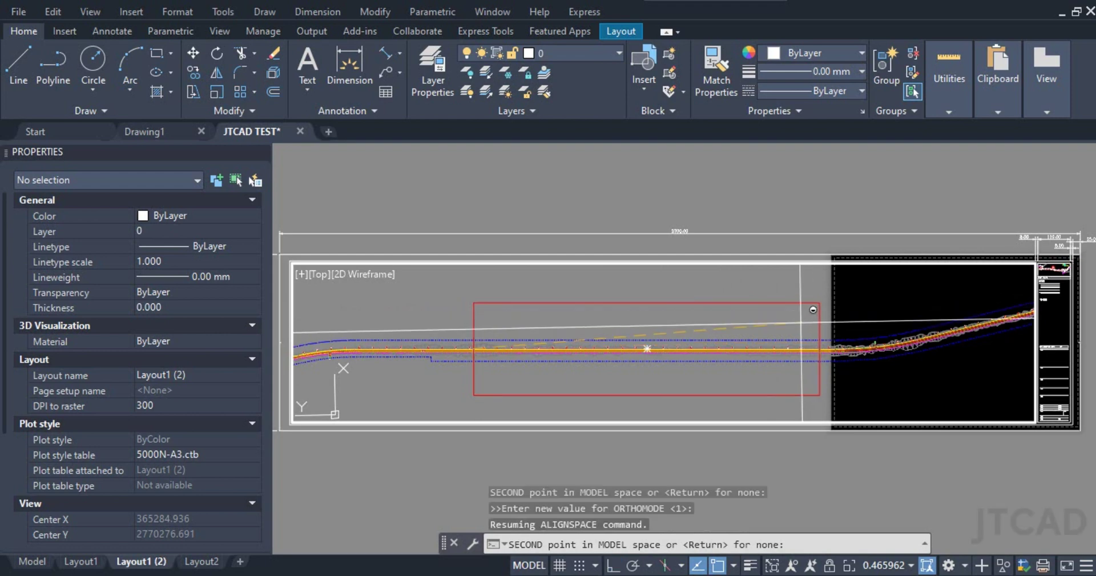
{"action": "right_click", "coordinate": [802, 324], "text": "shift"}
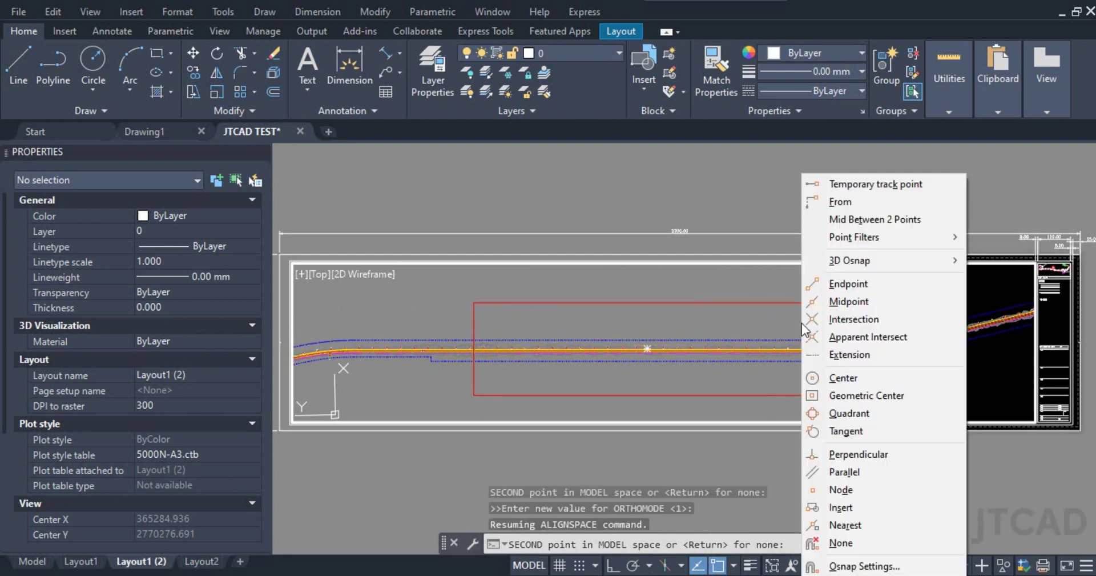
{"action": "left_click", "coordinate": [837, 304]}
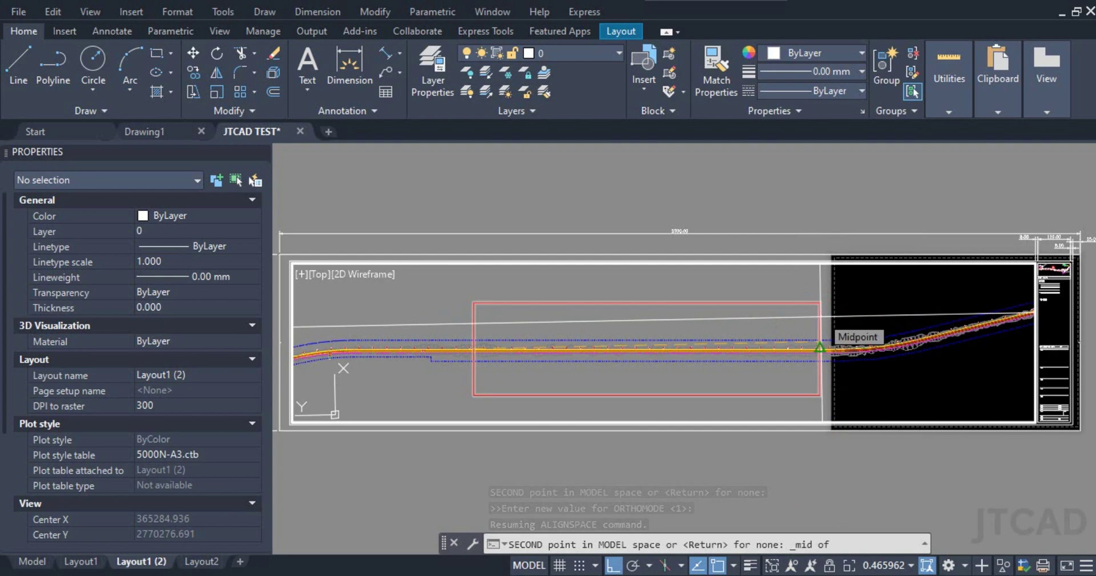
{"action": "left_click", "coordinate": [820, 346]}
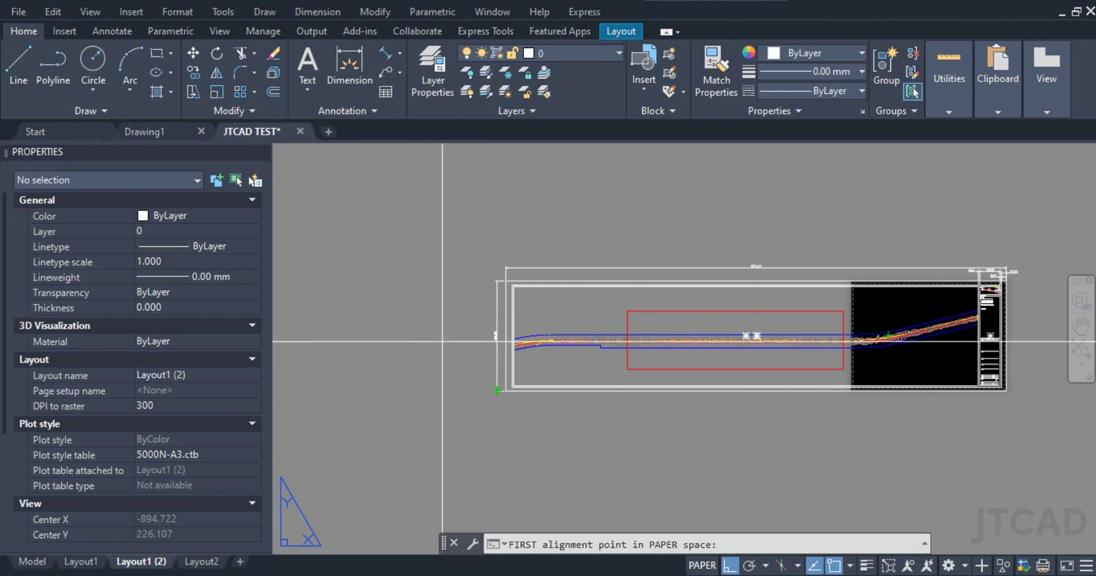
Snap the two paper-space alignment points to the sheet frame's edge midpoints, with Ortho off.
{"action": "key", "text": "F8"}
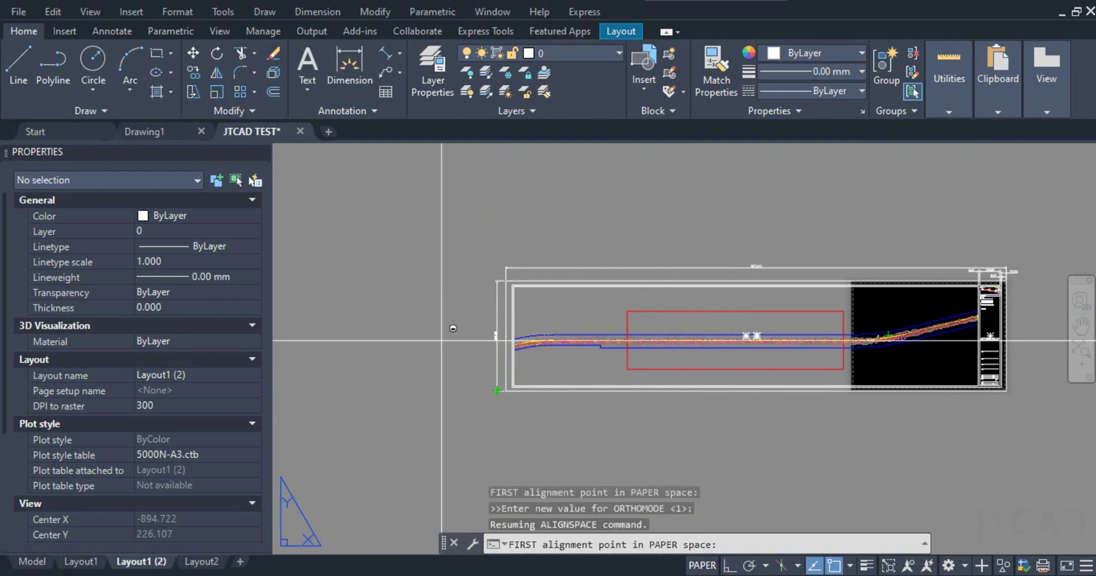
{"action": "right_click", "coordinate": [442, 340], "text": "shift"}
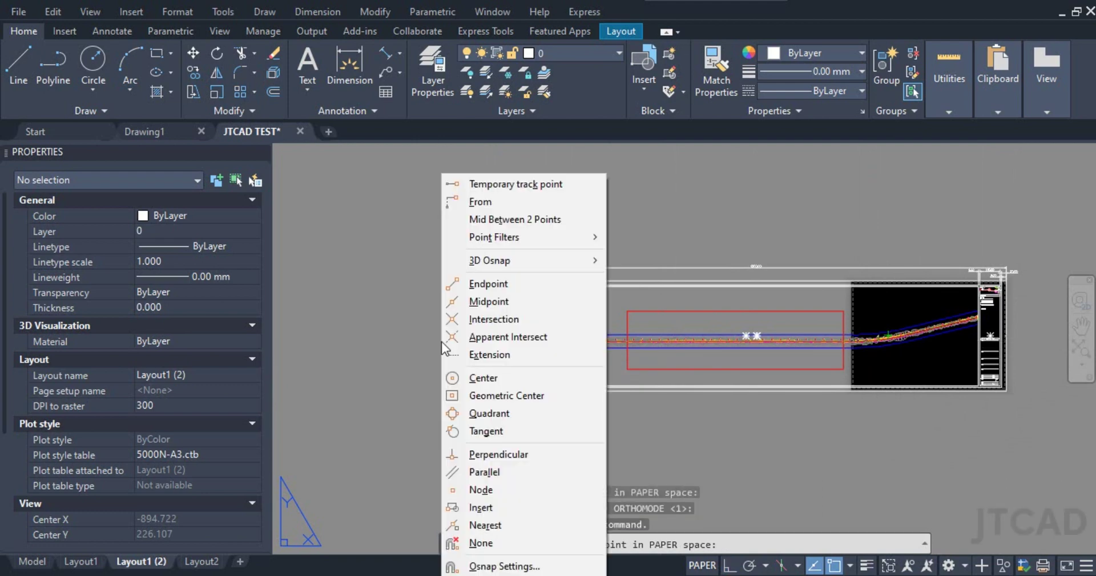
{"action": "left_click", "coordinate": [472, 306]}
{"action": "scroll", "coordinate": [500, 334], "scroll_direction": "up", "scroll_amount": 4}
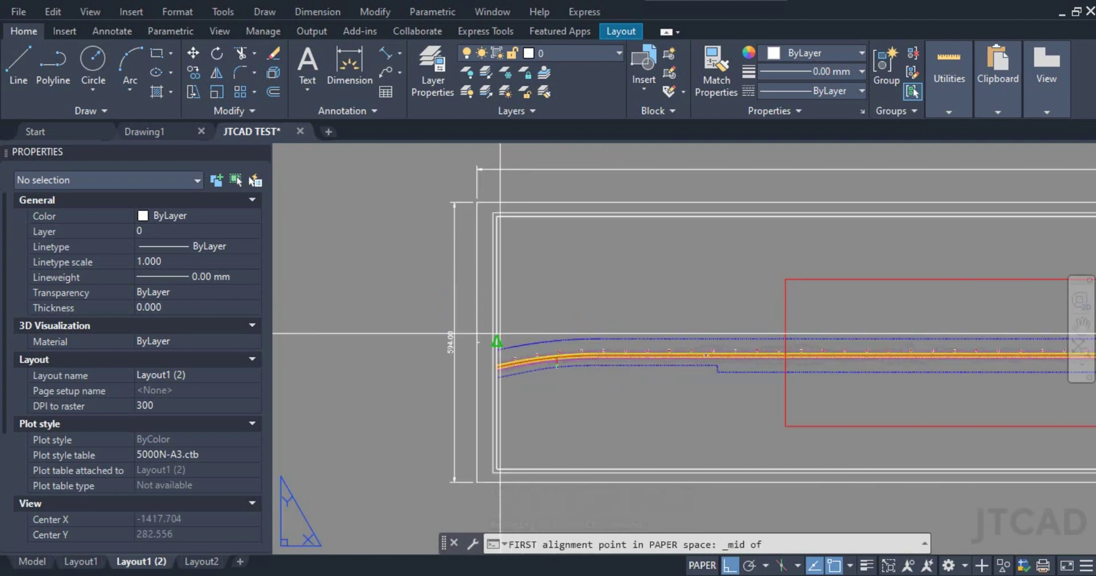
{"action": "left_click", "coordinate": [498, 338]}
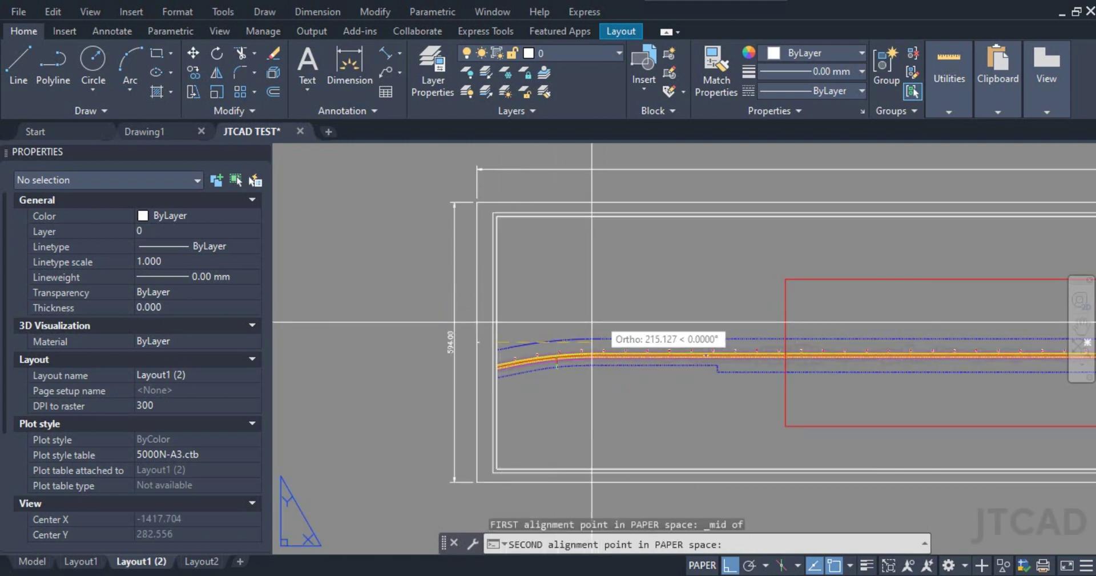
{"action": "scroll", "coordinate": [805, 357], "scroll_direction": "down", "scroll_amount": 5}
{"action": "scroll", "coordinate": [942, 351], "scroll_direction": "up", "scroll_amount": 3}
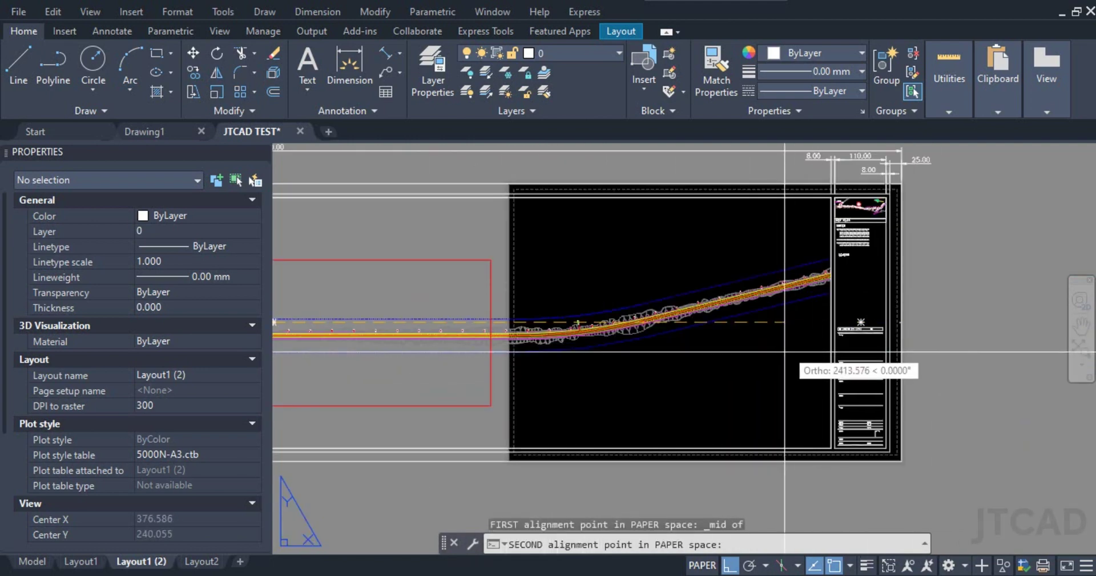
{"action": "key", "text": "F8"}
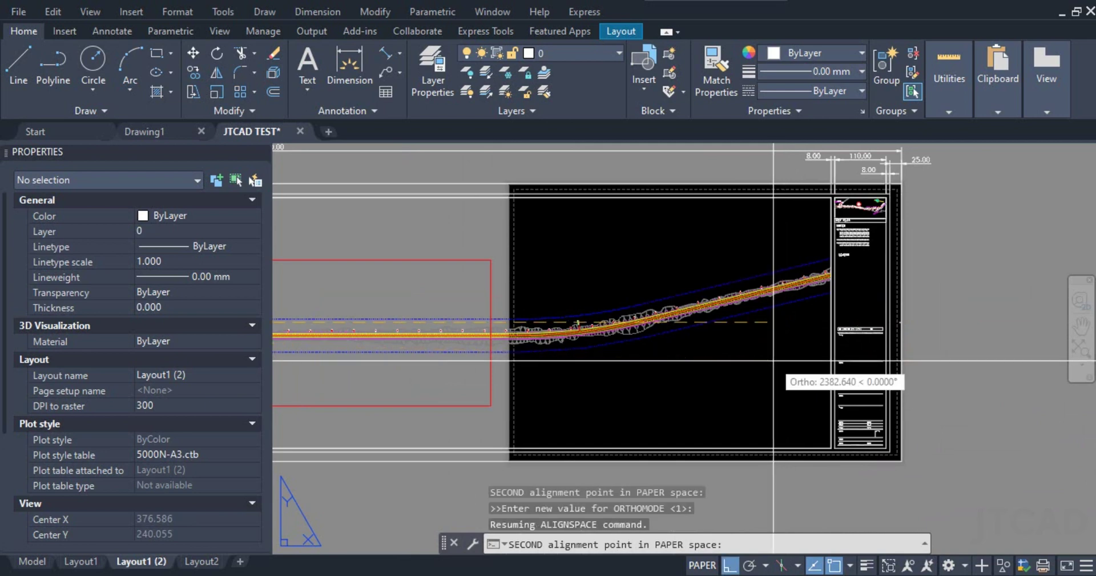
{"action": "right_click", "coordinate": [772, 360], "text": "shift"}
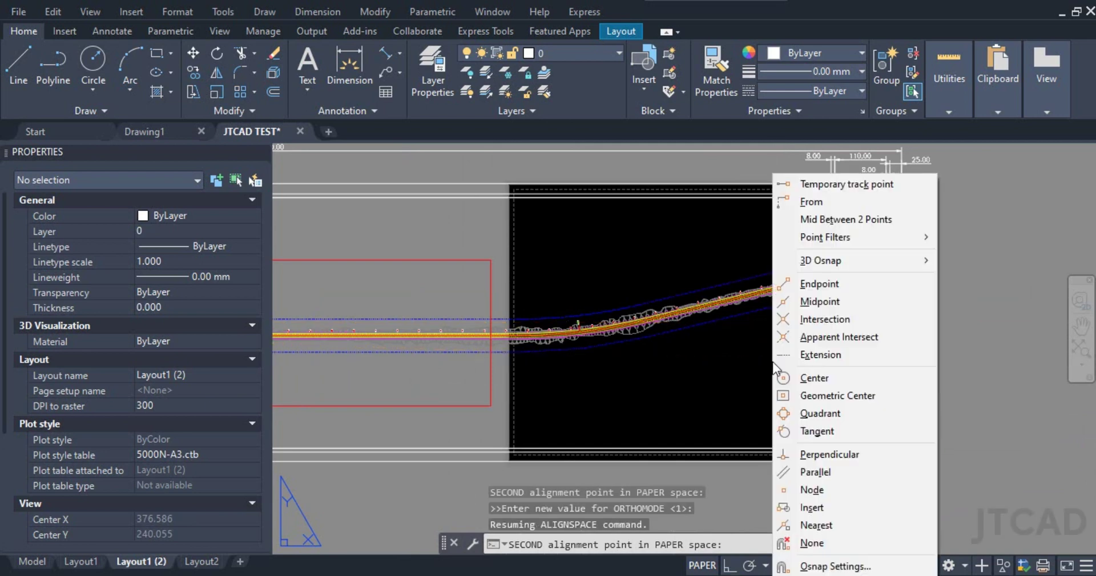
{"action": "left_click", "coordinate": [811, 298]}
{"action": "left_click", "coordinate": [831, 322]}
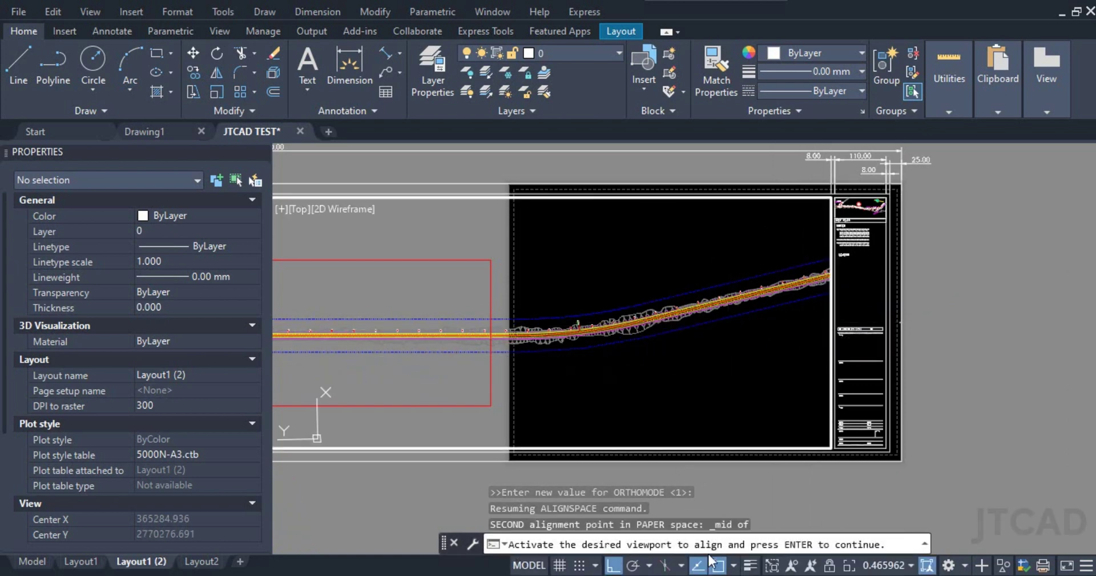
Complete the alignment so the road runs horizontally, then return to paper space.
{"action": "left_click", "coordinate": [661, 428]}
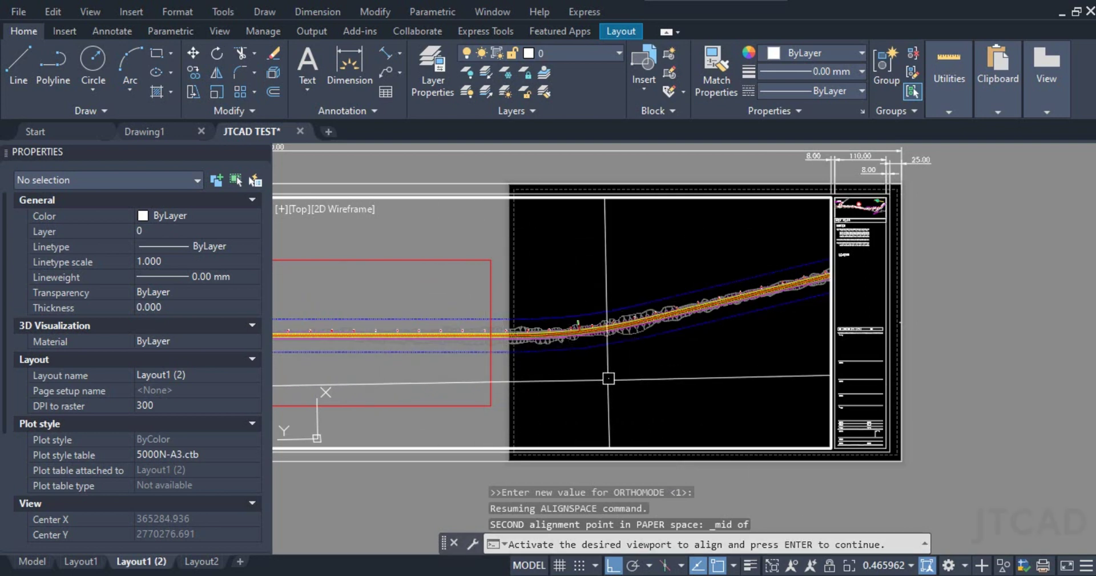
{"action": "key", "text": "Return"}
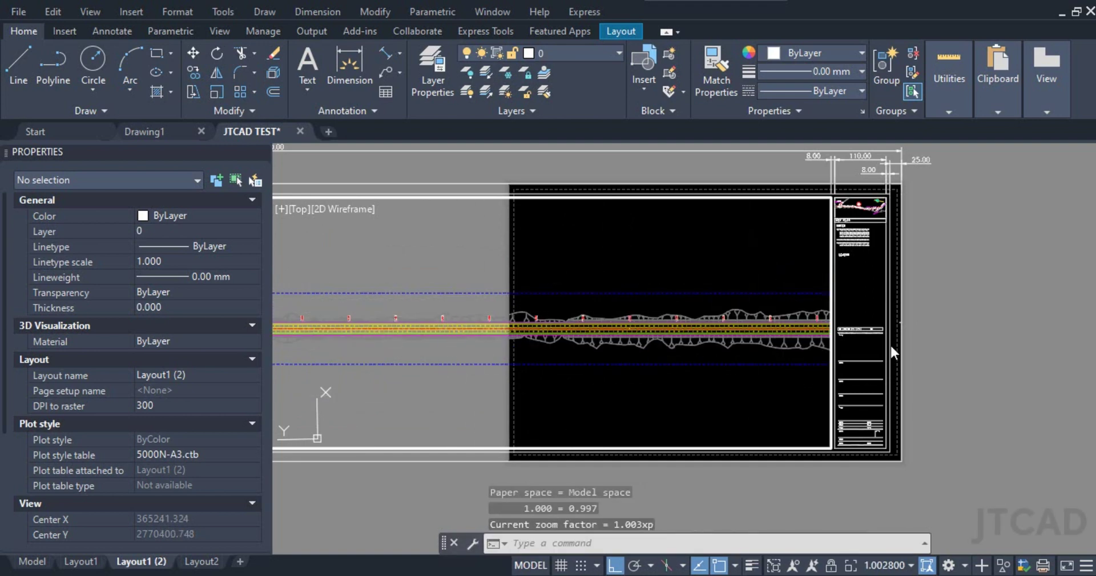
{"action": "double_click", "coordinate": [847, 284]}
{"action": "scroll", "coordinate": [423, 280], "scroll_direction": "down", "scroll_amount": 2}
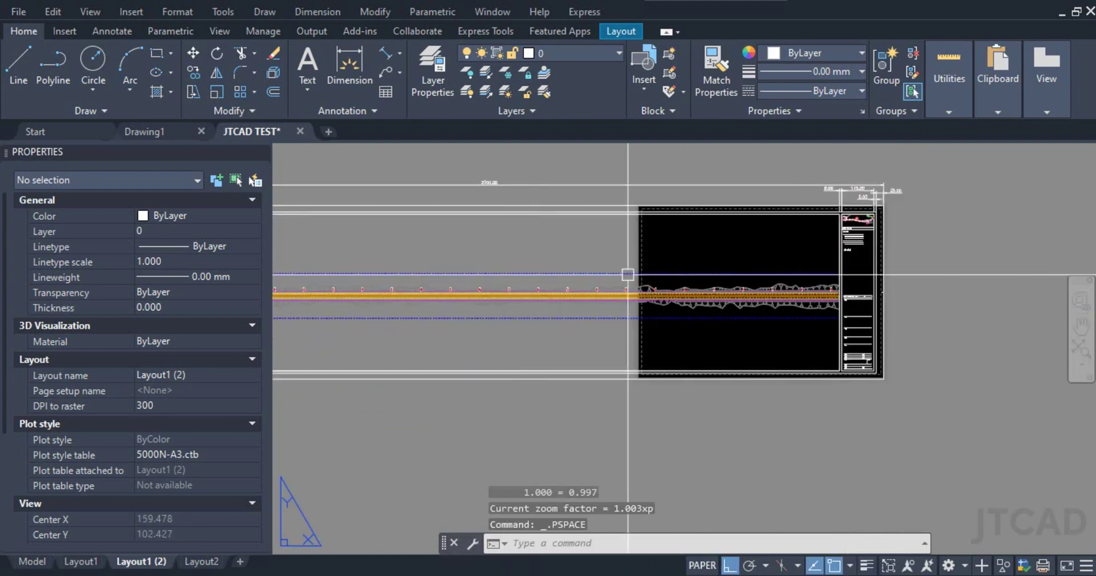
{"action": "middle_click_drag", "start_coordinate": [423, 280], "coordinate": [600, 285]}
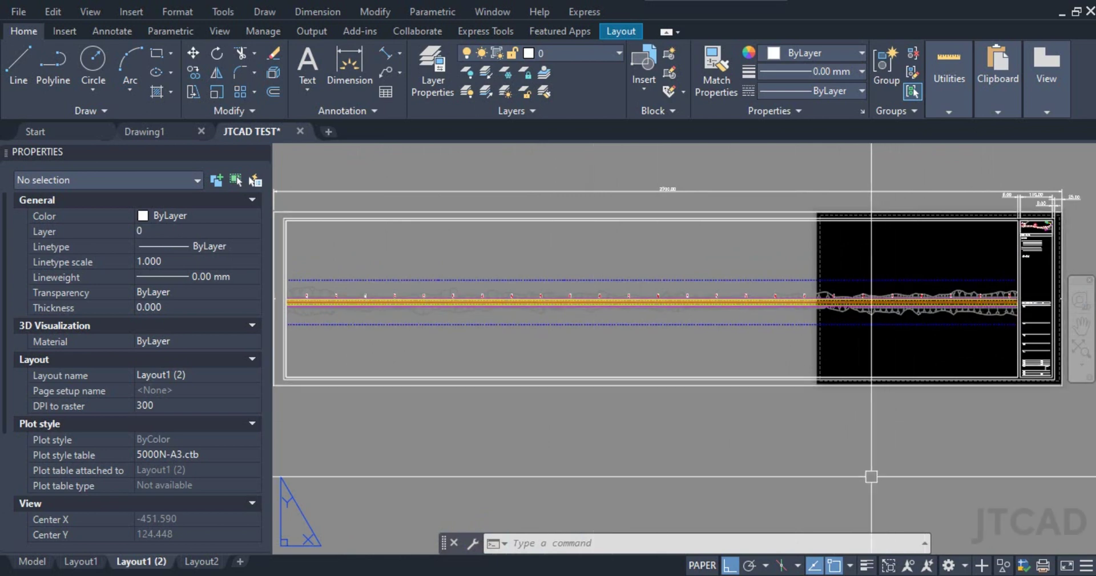
{"action": "middle_click_drag", "start_coordinate": [379, 282], "coordinate": [418, 283]}
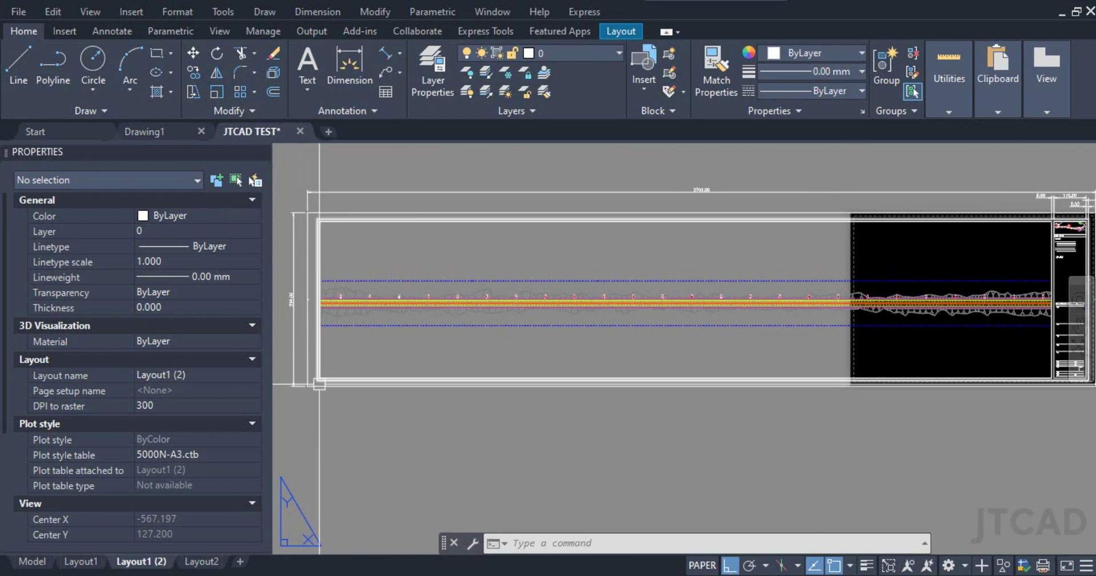
{"action": "mouse_move", "coordinate": [761, 332]}
{"action": "middle_mouse_down"}
{"action": "mouse_move", "coordinate": [182, 337]}
{"action": "mouse_move", "coordinate": [116, 364]}
{"action": "middle_mouse_up"}
{"action": "left_click", "coordinate": [206, 561]}
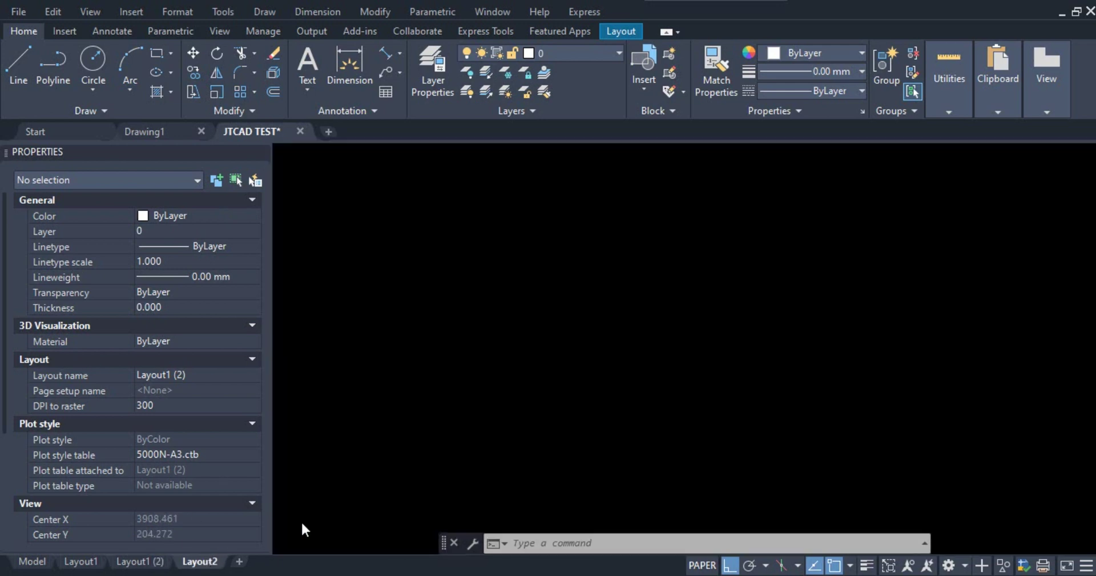
{"action": "scroll", "coordinate": [741, 350], "scroll_direction": "down", "scroll_amount": 2}
{"action": "middle_click_drag", "start_coordinate": [741, 350], "coordinate": [421, 325]}
{"action": "scroll", "coordinate": [587, 325], "scroll_direction": "up", "scroll_amount": 3}
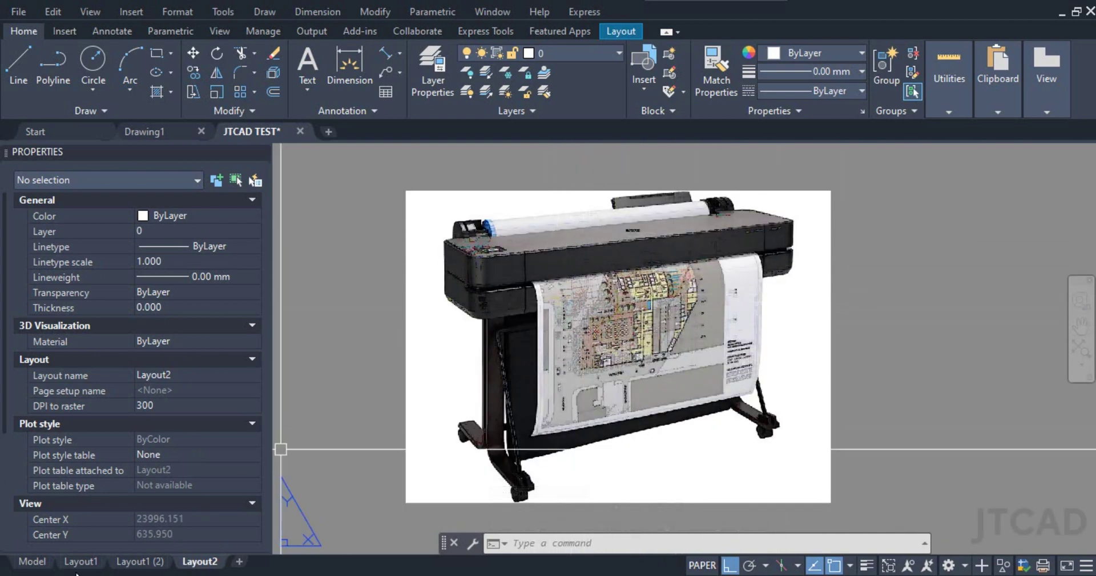
{"action": "left_click", "coordinate": [140, 561]}
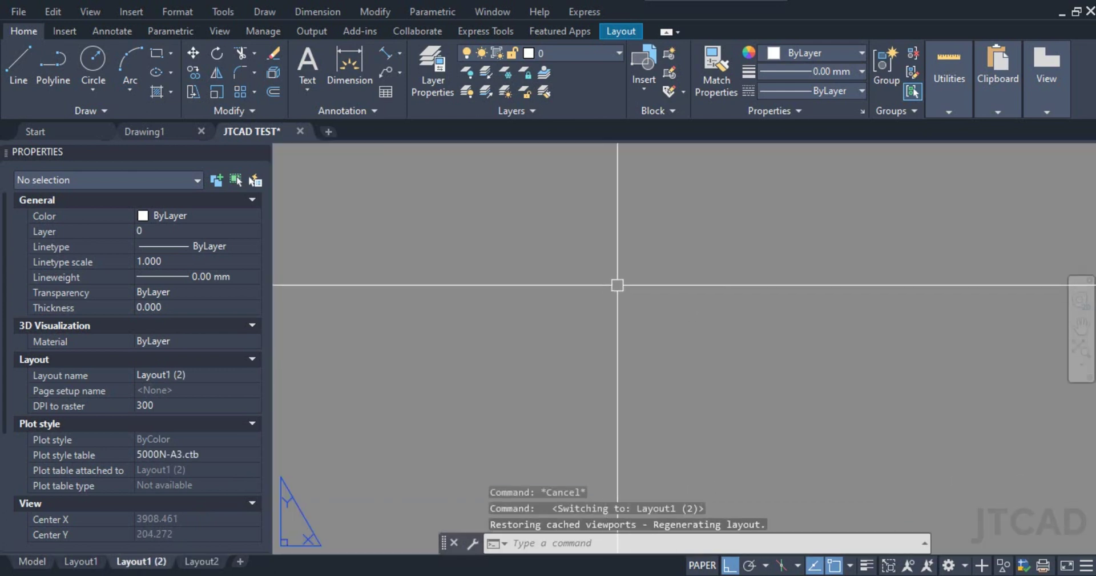
{"action": "scroll", "coordinate": [600, 321], "scroll_direction": "up", "scroll_amount": 6}
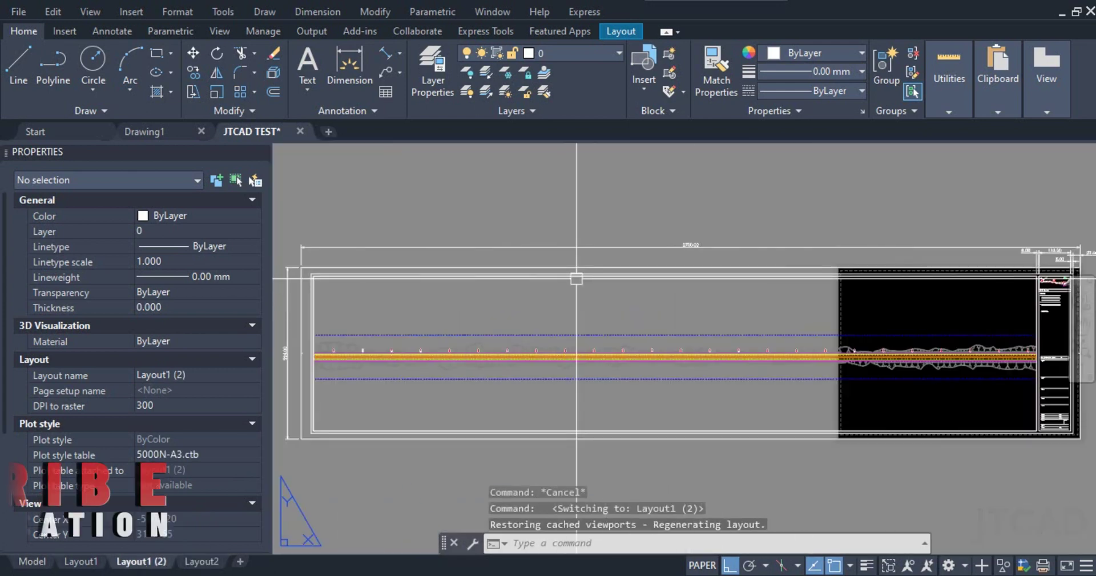
{"action": "middle_click_drag", "start_coordinate": [720, 320], "coordinate": [693, 324]}
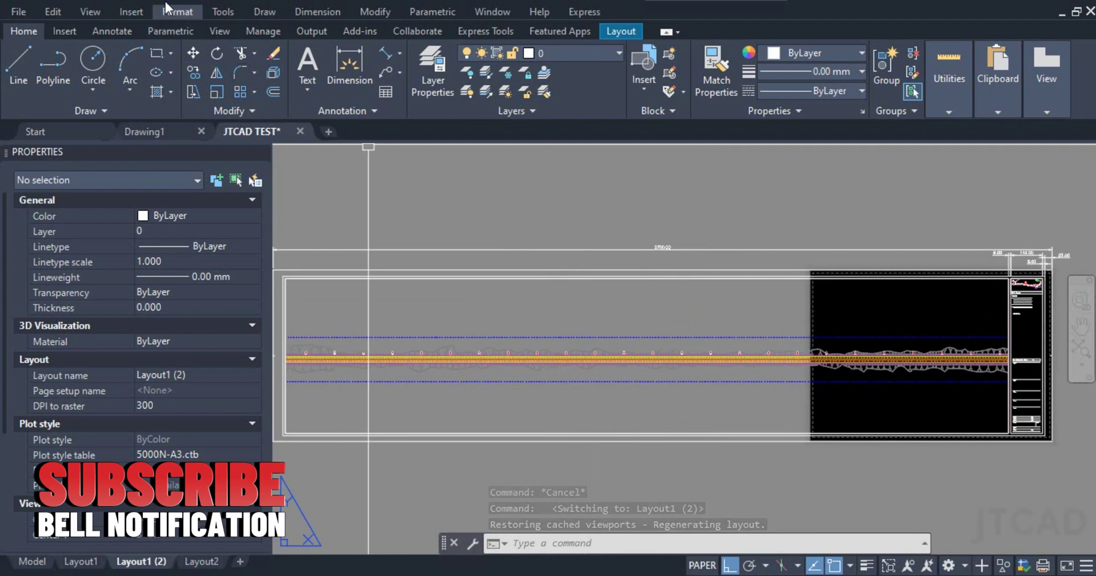
Plot with the DWG To PDF.pc3 printer and plot style table None, opening its plotter properties.
{"action": "key", "text": "ctrl+p"}
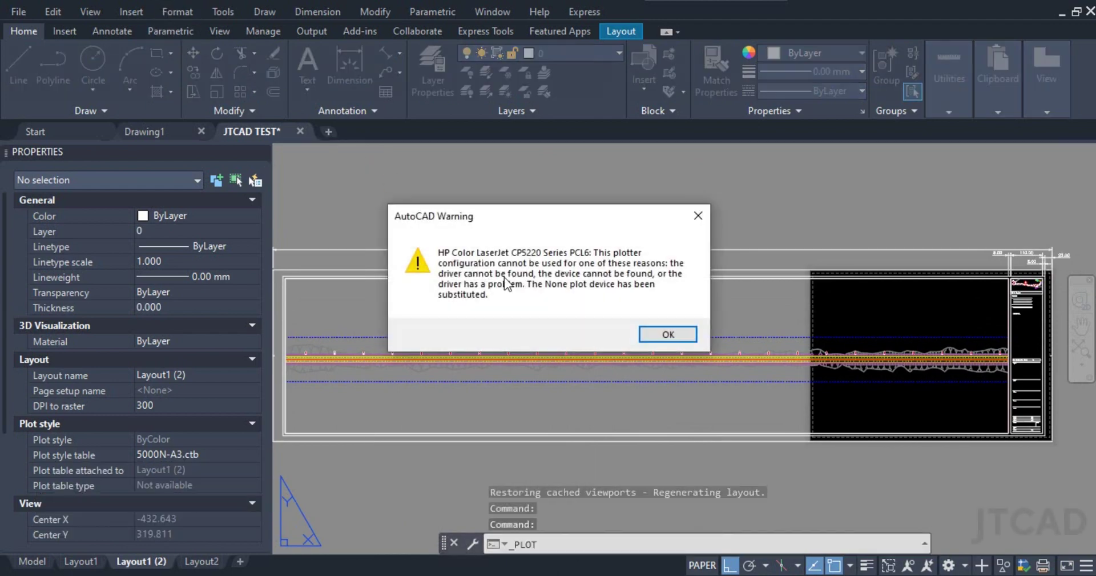
{"action": "left_click", "coordinate": [674, 341]}
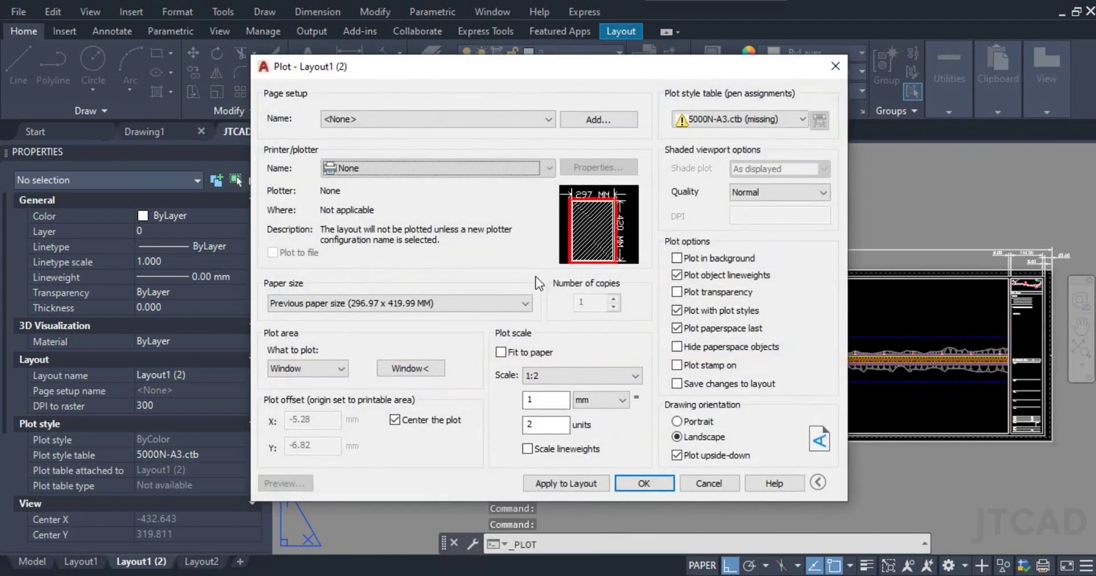
{"action": "left_click", "coordinate": [378, 169]}
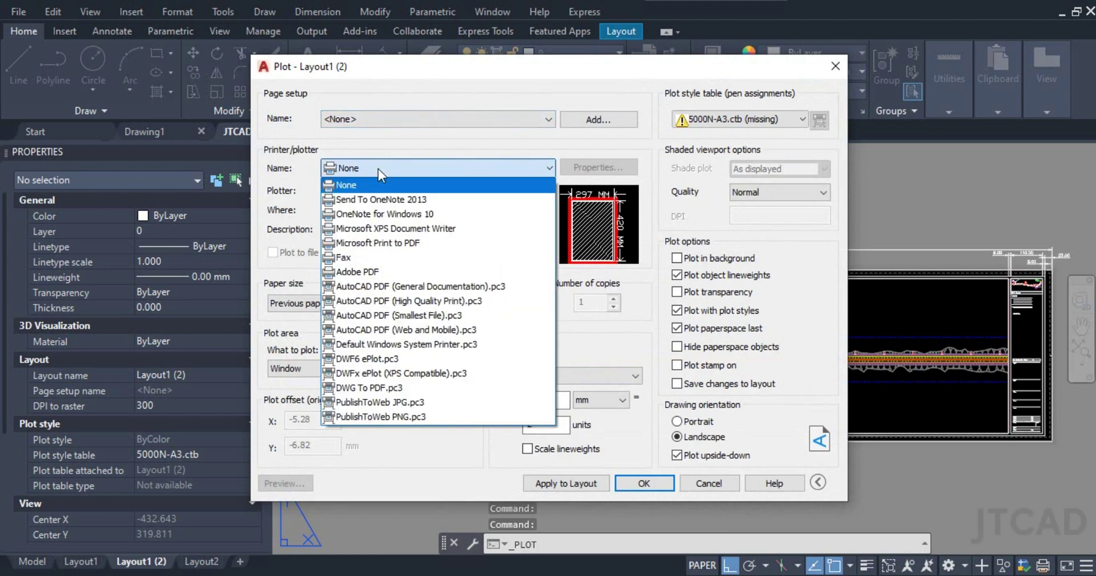
{"action": "left_click", "coordinate": [386, 388]}
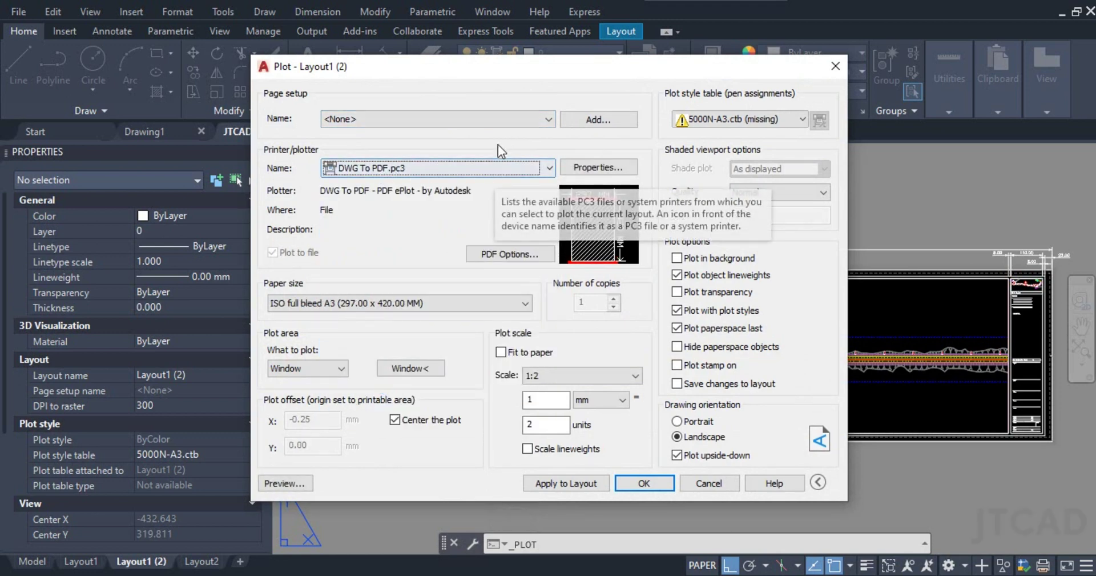
{"action": "left_click", "coordinate": [766, 120]}
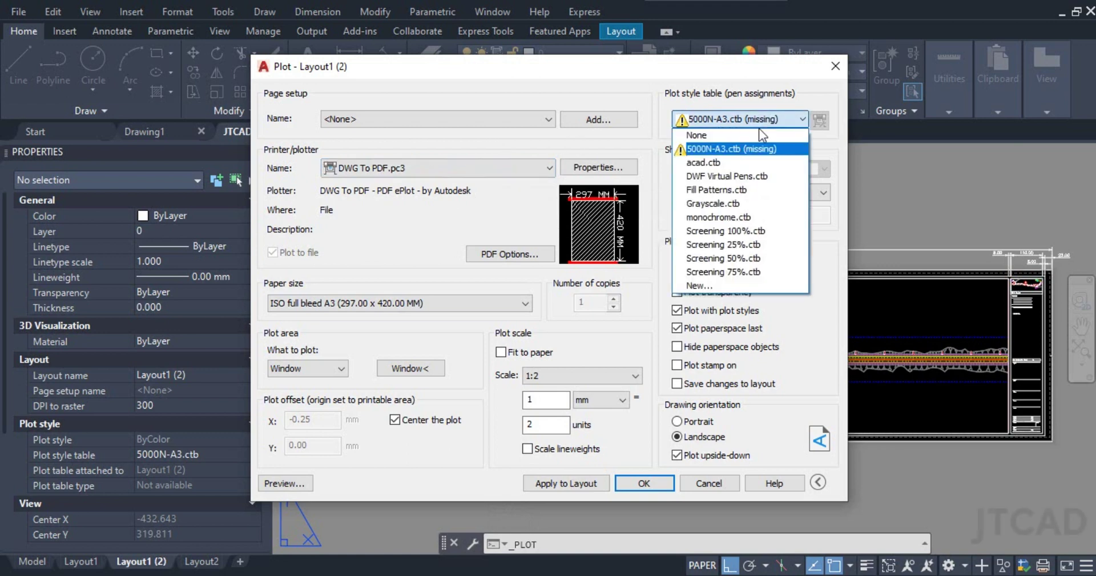
{"action": "left_click", "coordinate": [742, 131]}
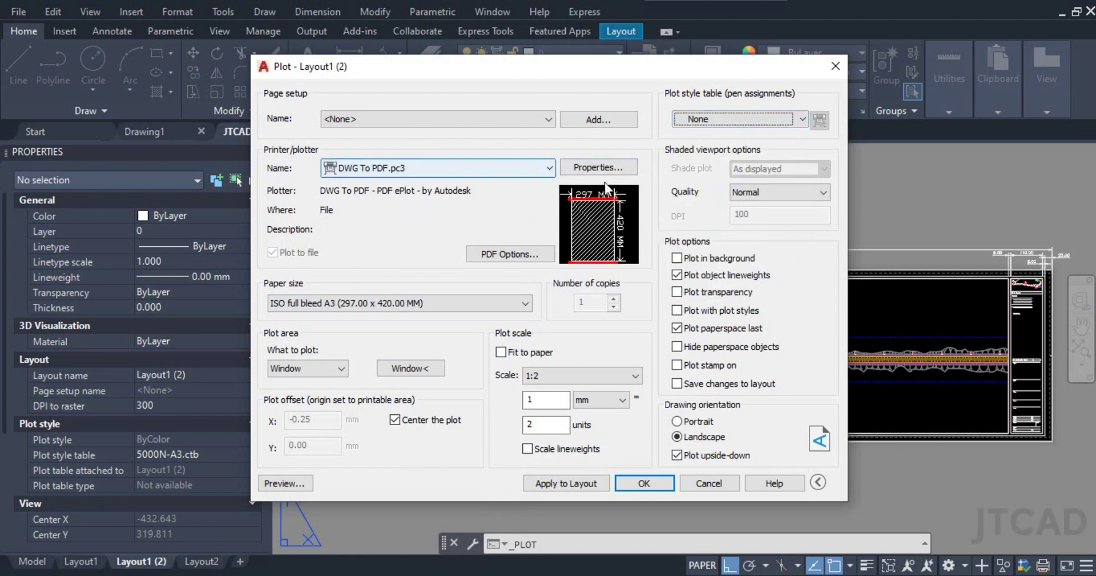
{"action": "left_click", "coordinate": [590, 168]}
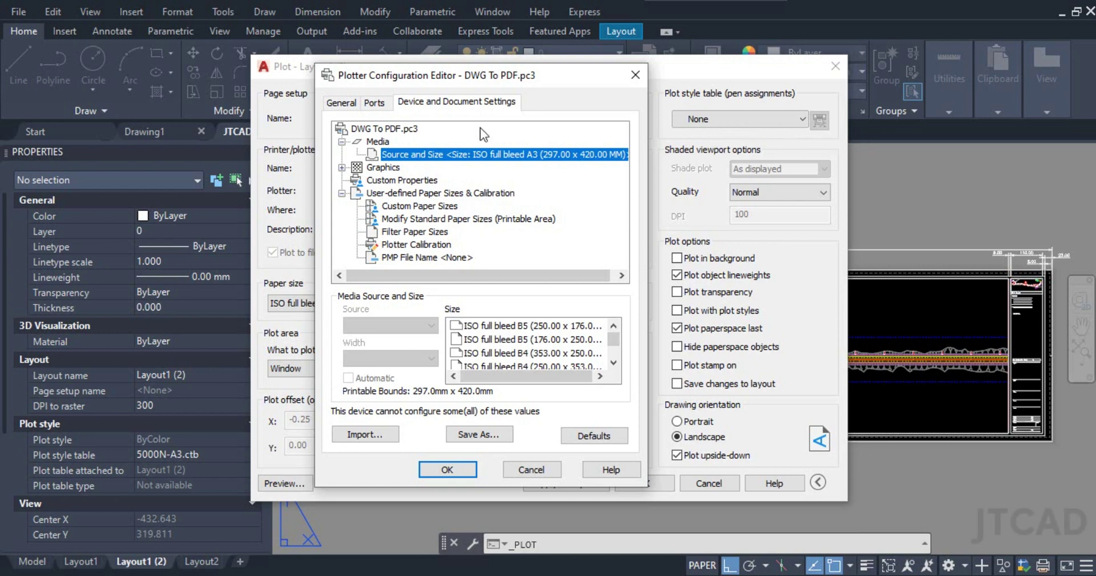
Add a new custom paper size in the DWG To PDF plotter's Custom Paper Sizes settings.
{"action": "left_click_drag", "start_coordinate": [420, 76], "coordinate": [482, 80]}
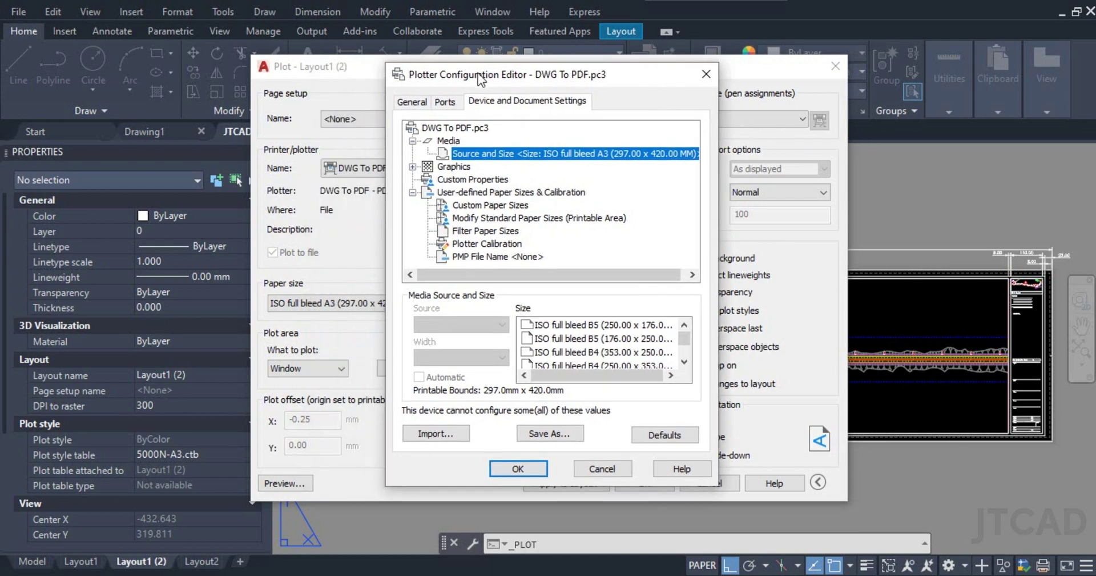
{"action": "left_click", "coordinate": [457, 181]}
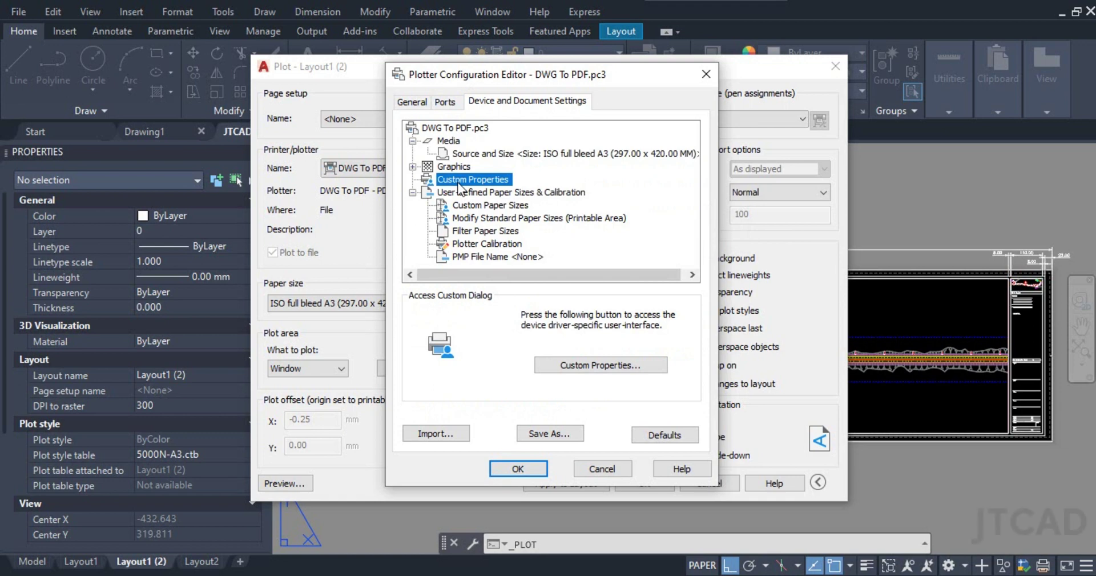
{"action": "left_click", "coordinate": [469, 208]}
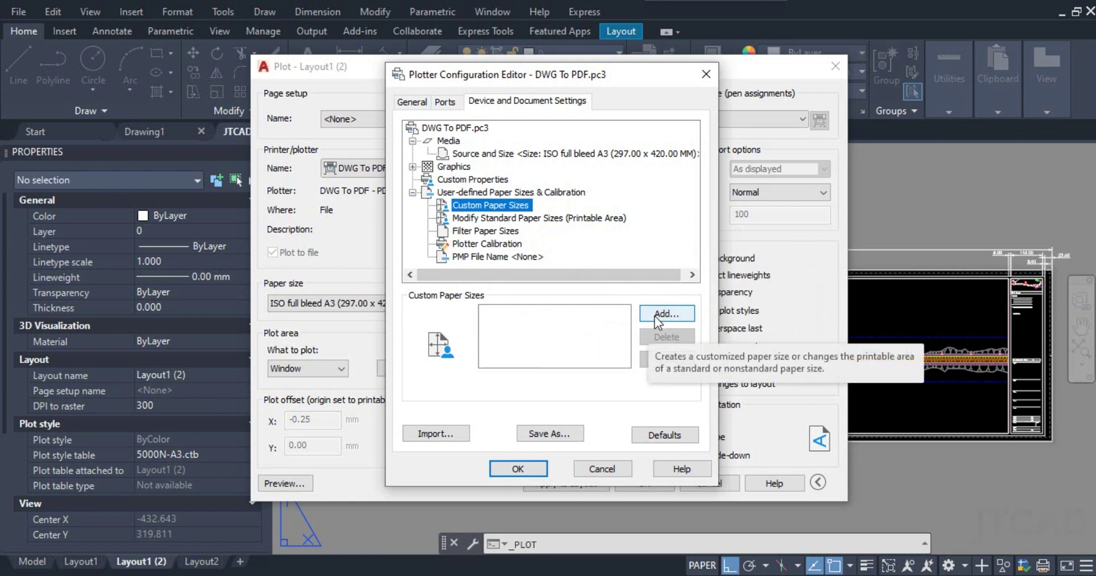
{"action": "left_click", "coordinate": [656, 314]}
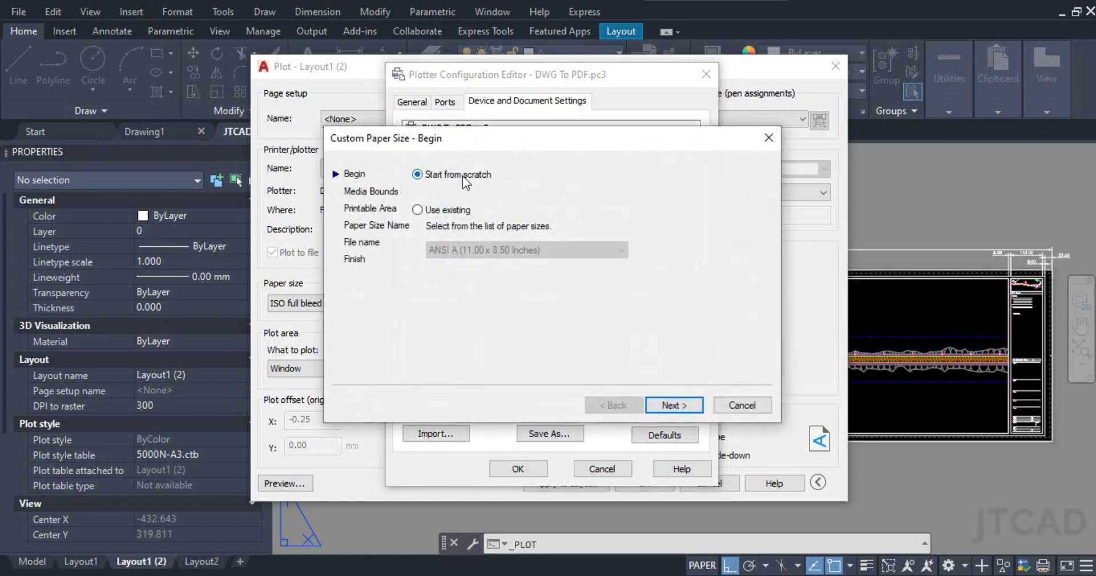
Start from scratch and enter a paper width of 2700 mm and height of 594 mm.
{"action": "left_click", "coordinate": [680, 403]}
{"action": "double_click", "coordinate": [468, 285]}
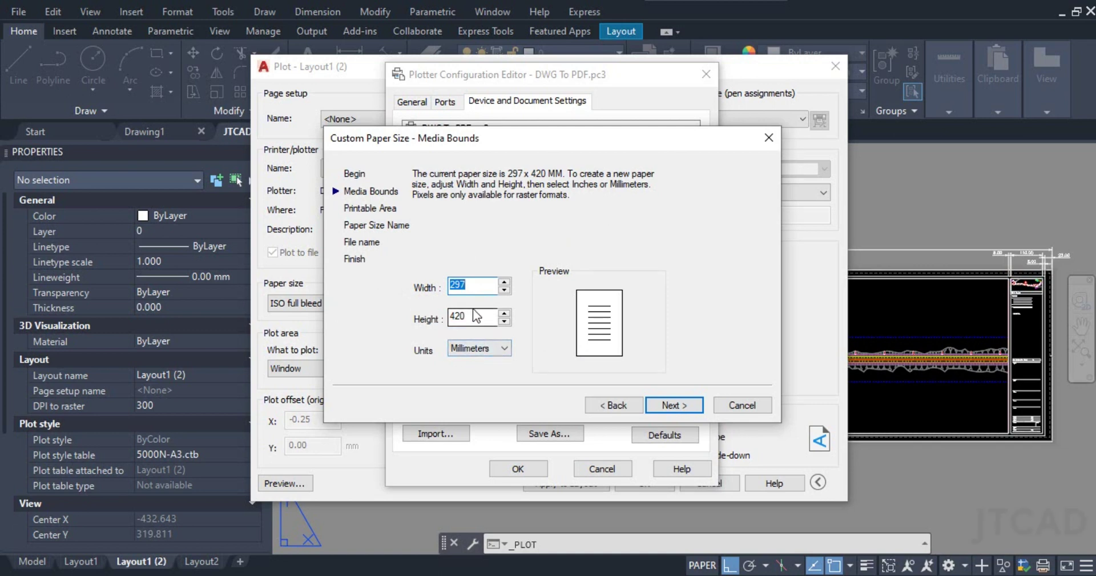
{"action": "left_click_drag", "start_coordinate": [472, 314], "coordinate": [431, 316]}
{"action": "type", "text": "594"}
{"action": "left_click_drag", "start_coordinate": [485, 284], "coordinate": [421, 289]}
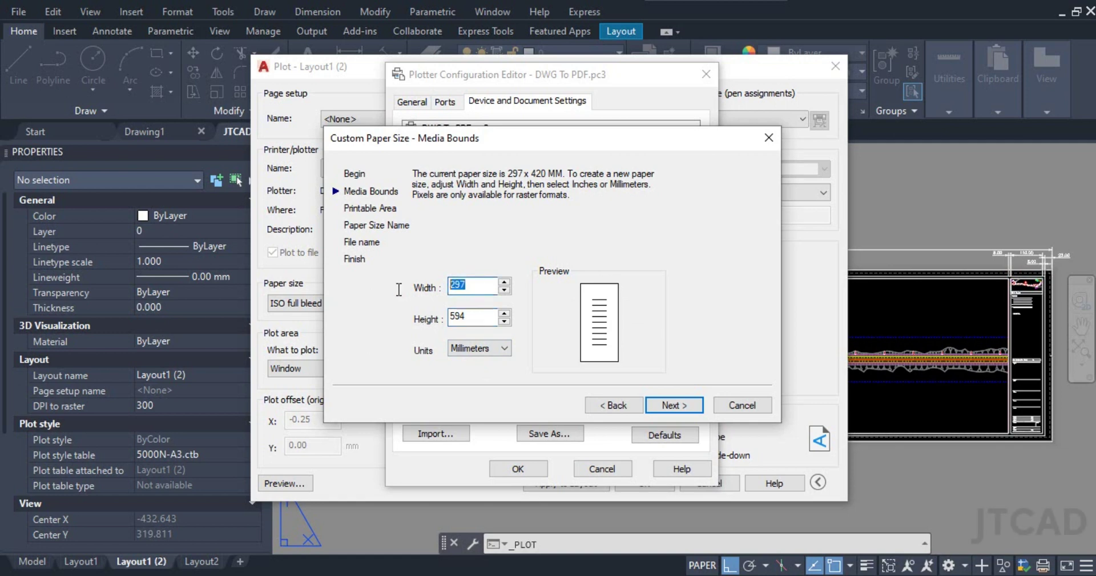
{"action": "type", "text": "2700"}
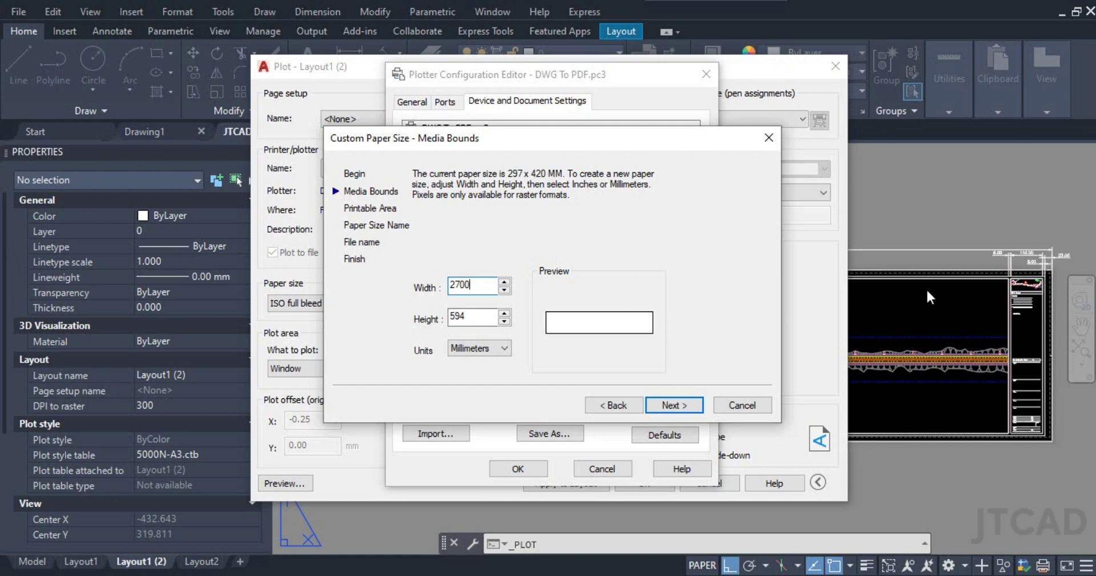
Set the top, bottom, left and right printable-area margins all to 0.
{"action": "left_click", "coordinate": [677, 406]}
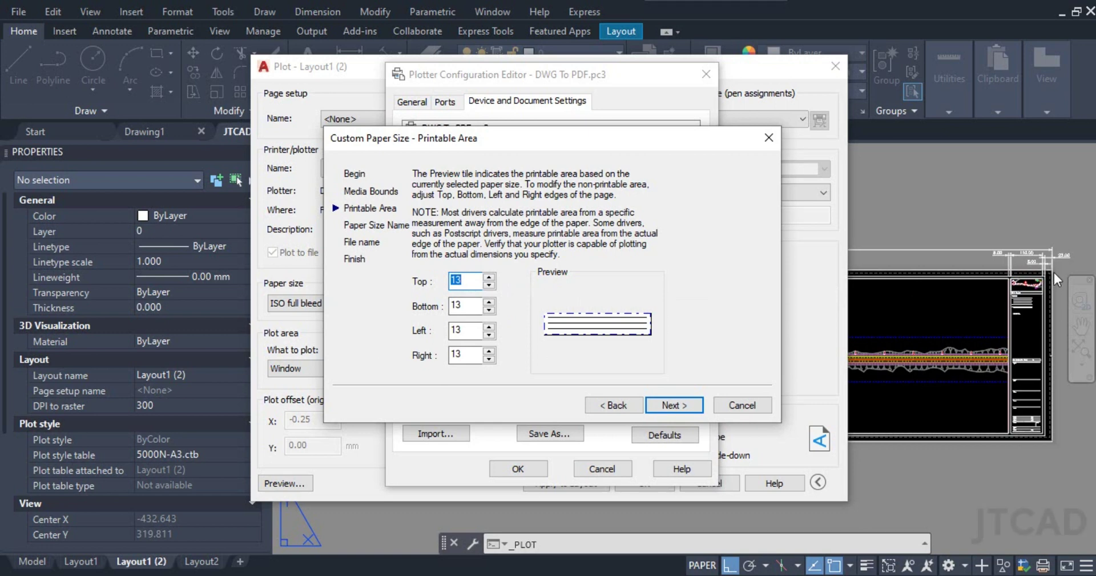
{"action": "double_click", "coordinate": [472, 278]}
{"action": "double_click", "coordinate": [459, 330]}
{"action": "type", "text": "0"}
{"action": "double_click", "coordinate": [459, 355]}
{"action": "type", "text": "0"}
{"action": "double_click", "coordinate": [461, 305]}
{"action": "type", "text": "0"}
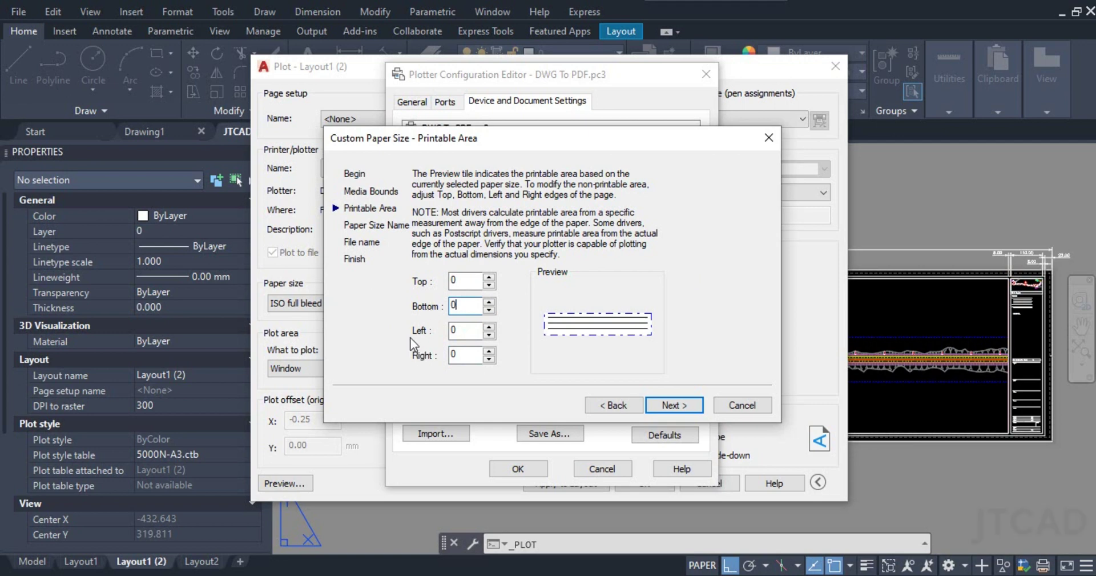
{"action": "left_click", "coordinate": [699, 406]}
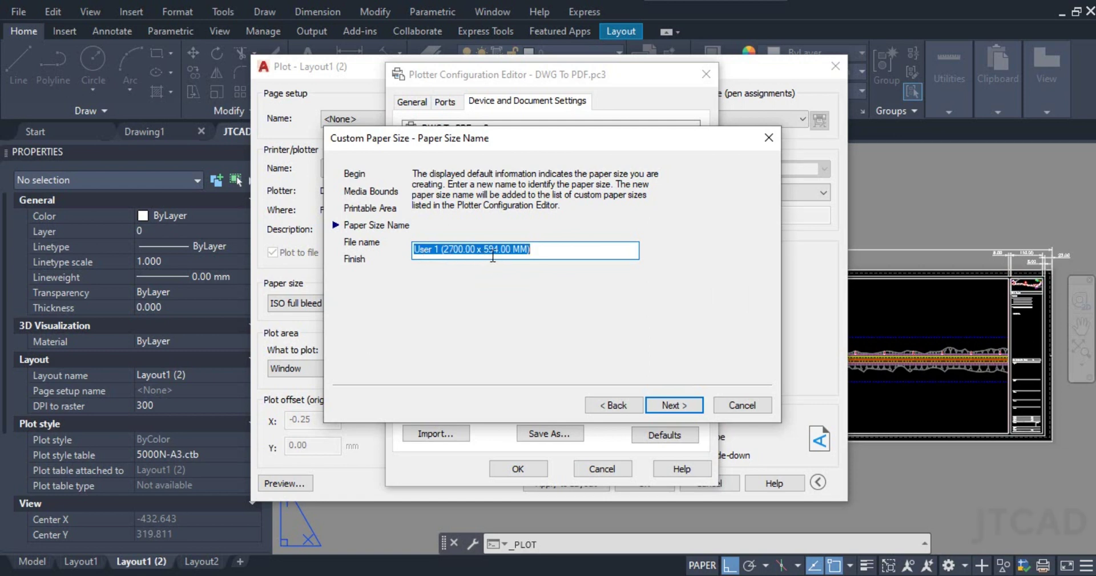
Keep the name User 1, use PMP file DWG To PDF-2, and finish the 2700 × 594 mm size.
{"action": "left_click", "coordinate": [673, 405]}
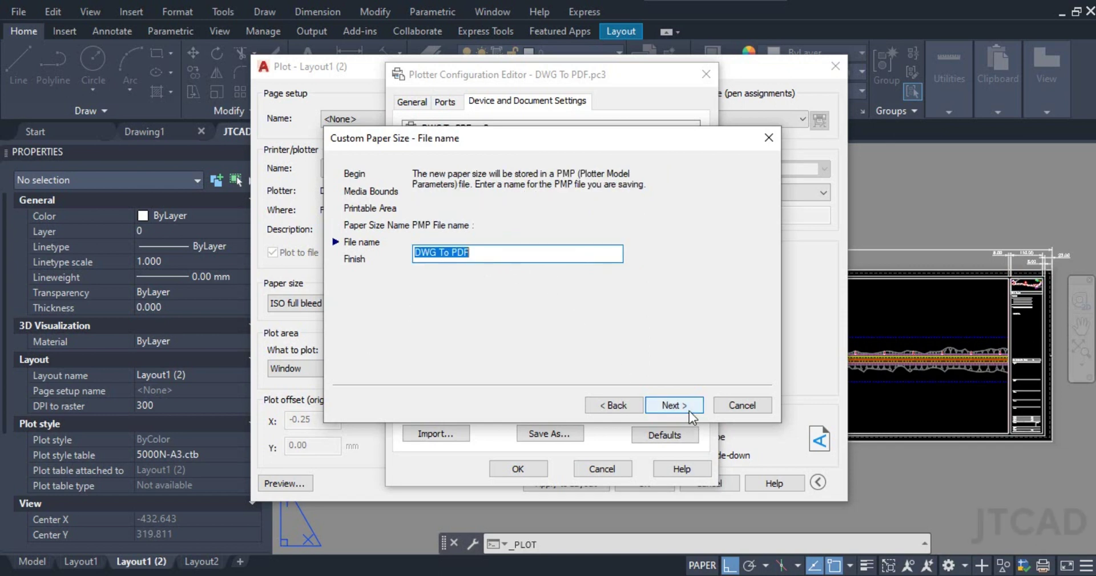
{"action": "left_click", "coordinate": [674, 405]}
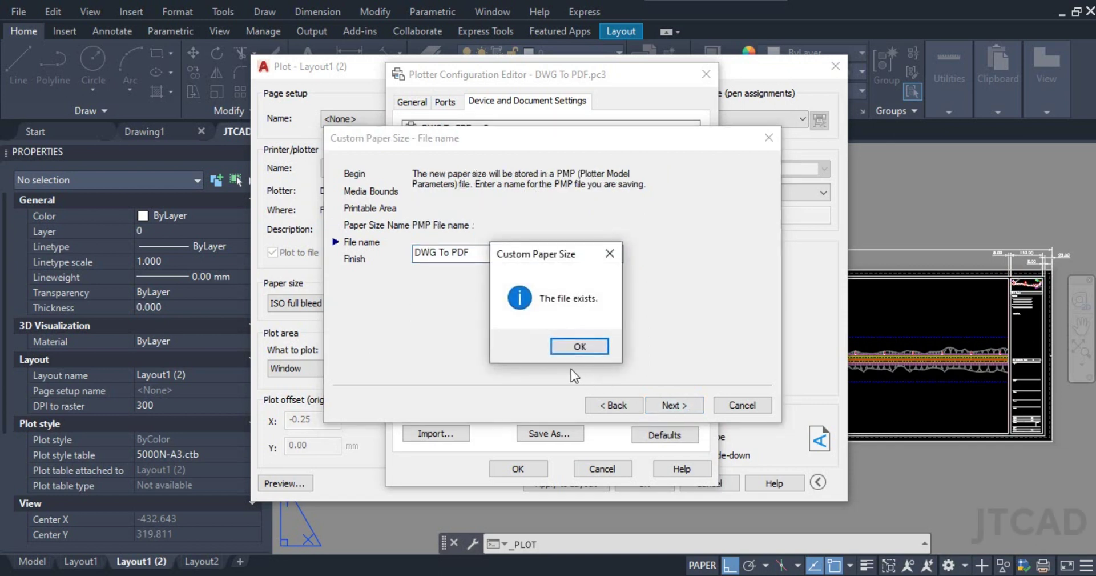
{"action": "left_click", "coordinate": [580, 346]}
{"action": "left_click", "coordinate": [485, 252]}
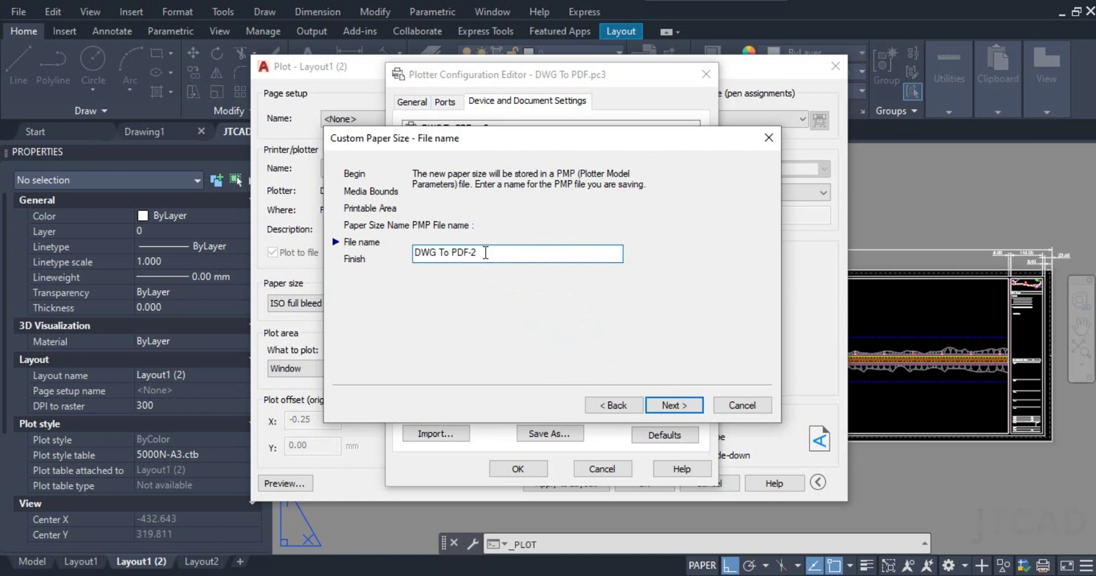
{"action": "left_click", "coordinate": [691, 407]}
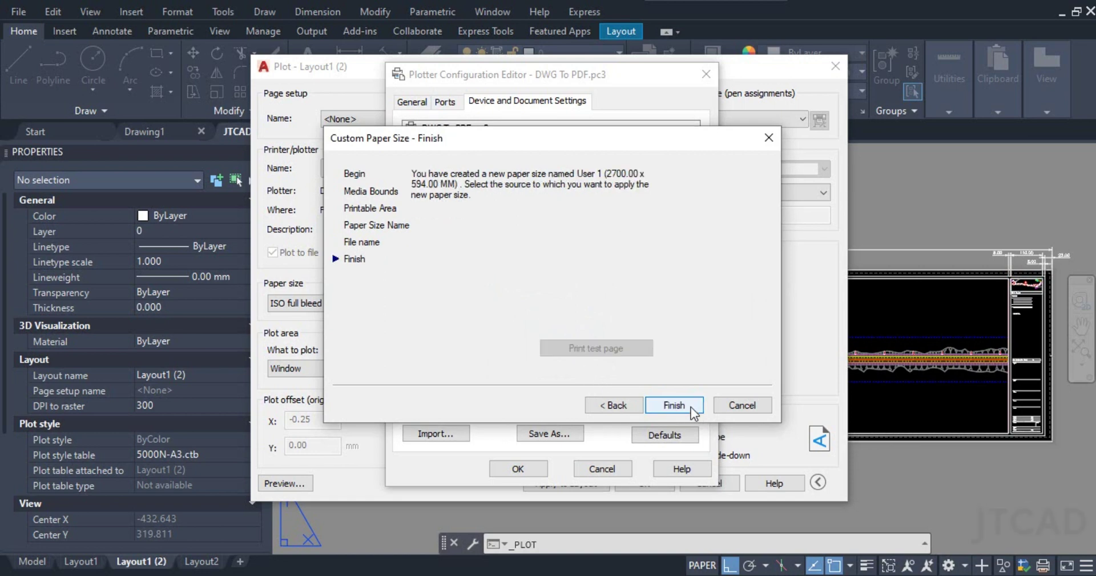
{"action": "left_click", "coordinate": [684, 403]}
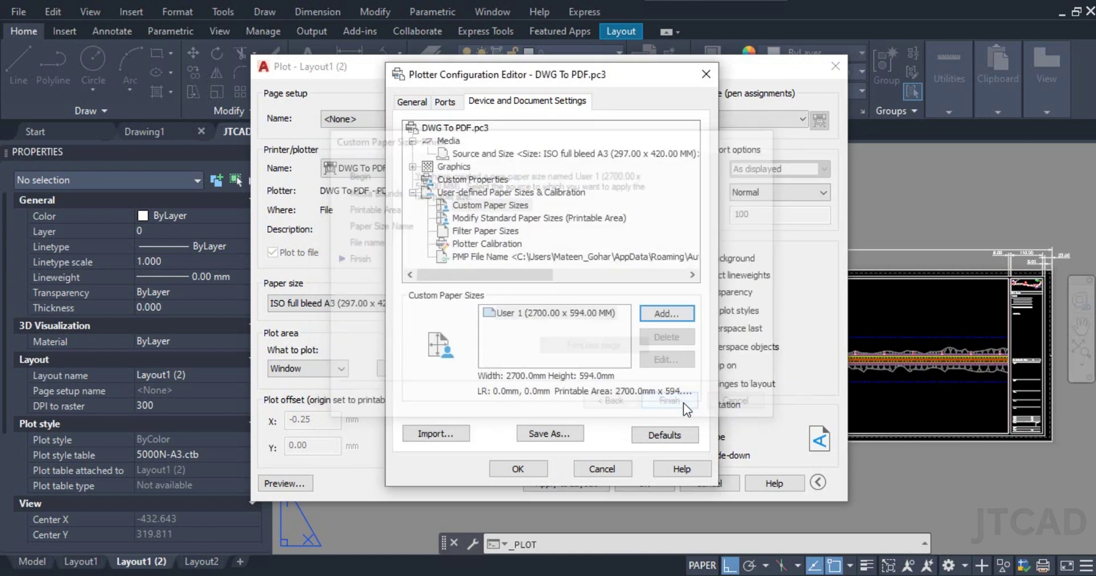
Select User 1 and apply the PC3 changes for the current plot only.
{"action": "left_click", "coordinate": [533, 314]}
{"action": "left_click", "coordinate": [476, 207]}
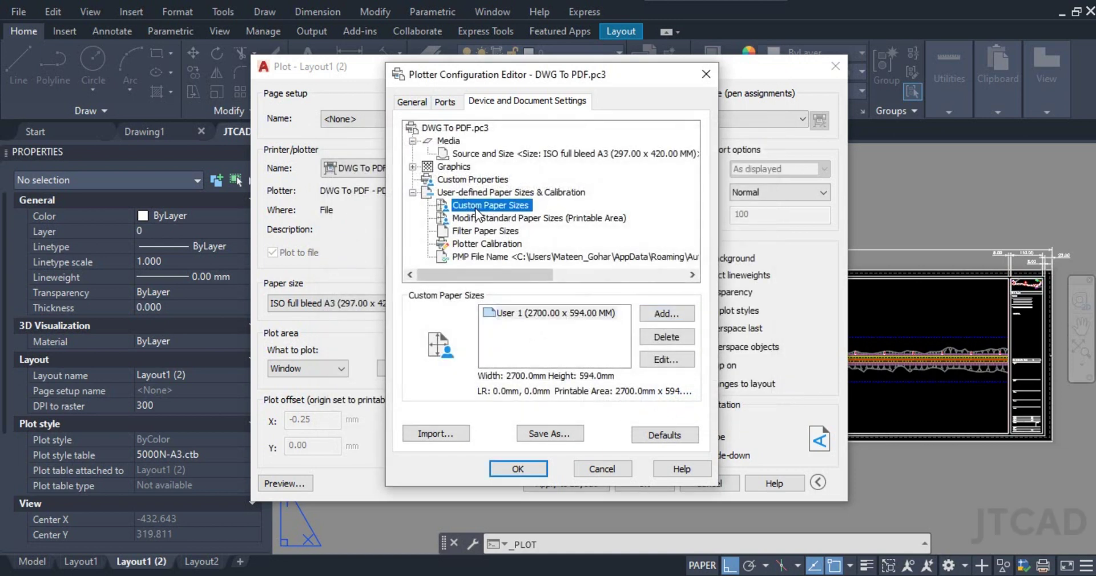
{"action": "left_click", "coordinate": [530, 315]}
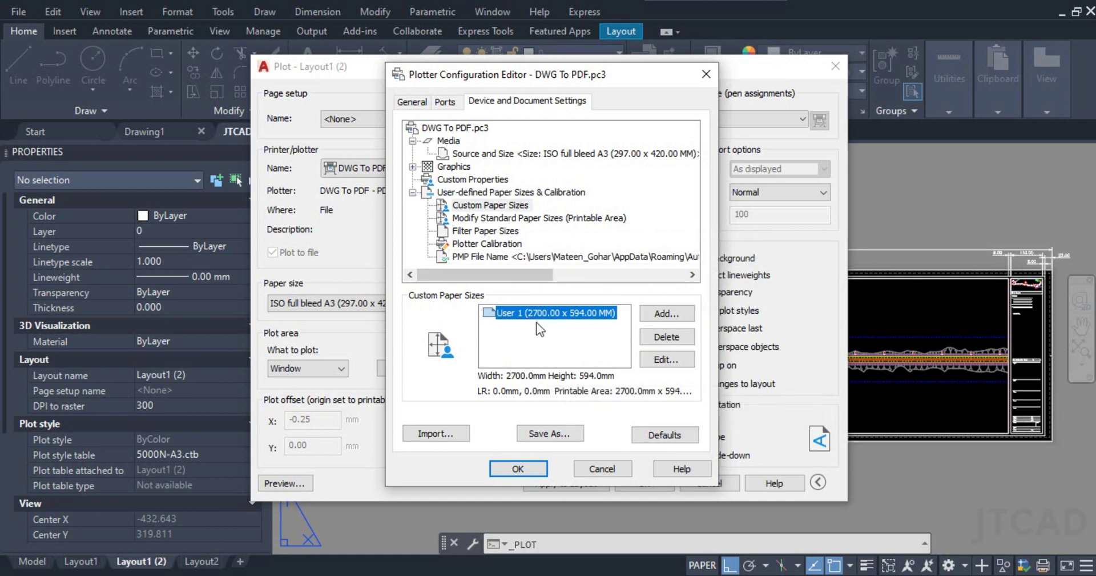
{"action": "left_click", "coordinate": [518, 468]}
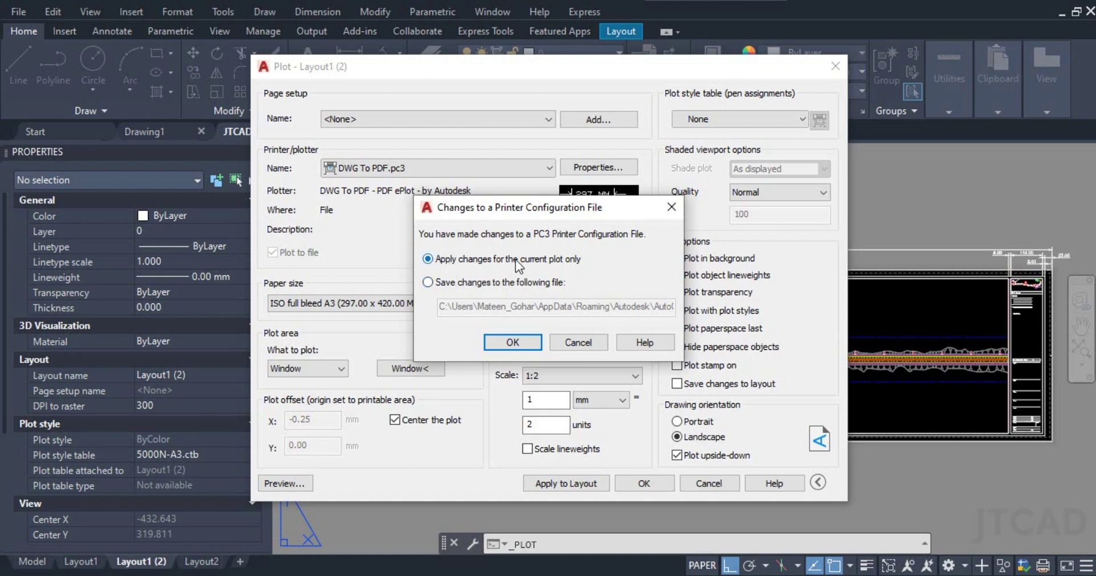
{"action": "left_click", "coordinate": [511, 342]}
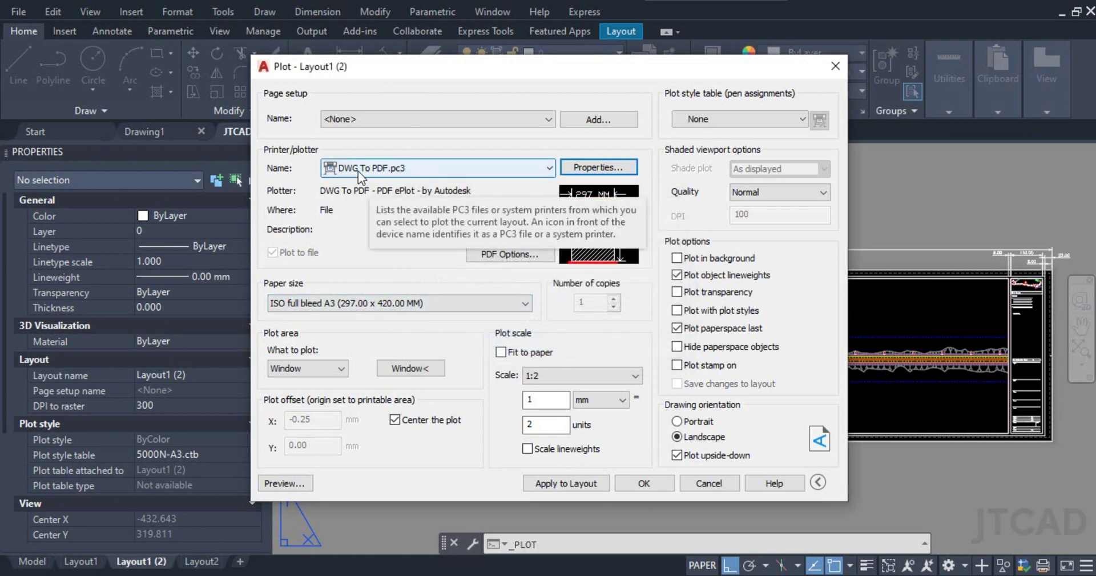
Select the User 1 (2700.00 x 594.00 MM) paper size and begin defining a Window plot area.
{"action": "left_click", "coordinate": [346, 306]}
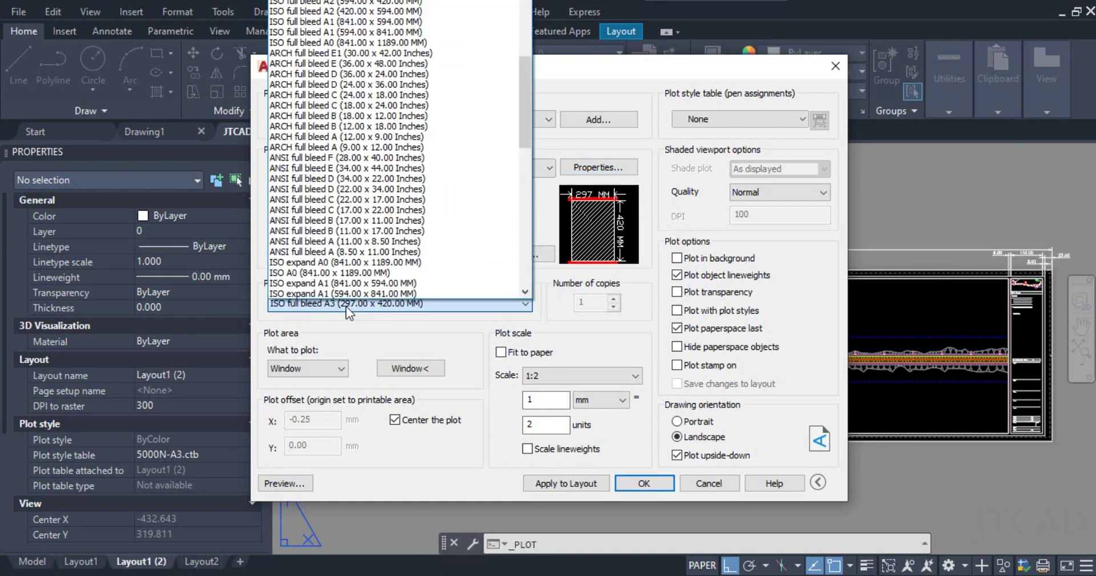
{"action": "left_click_drag", "start_coordinate": [530, 78], "coordinate": [529, 221]}
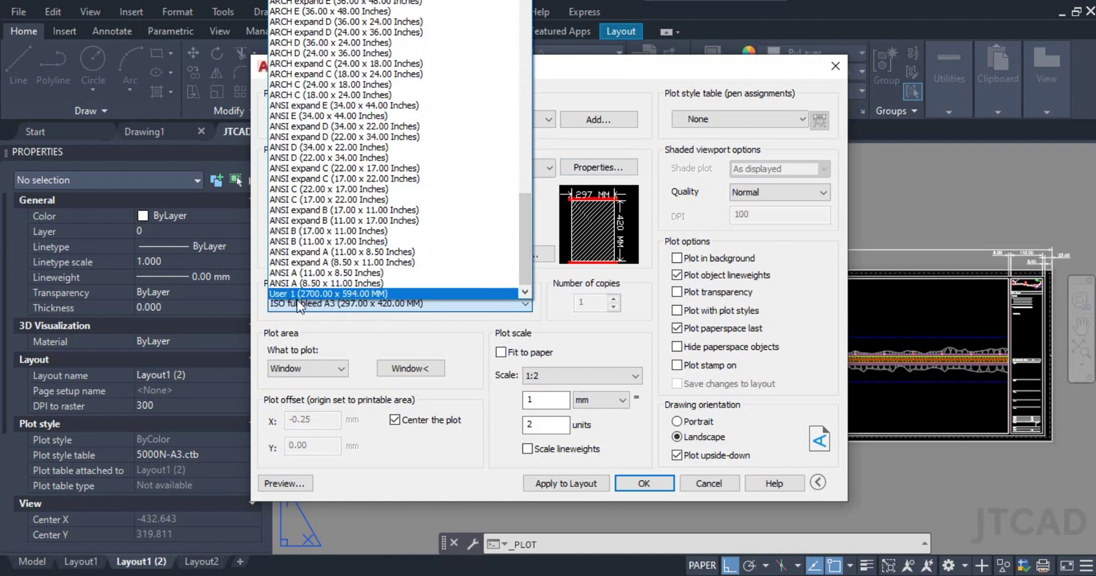
{"action": "left_click", "coordinate": [282, 292]}
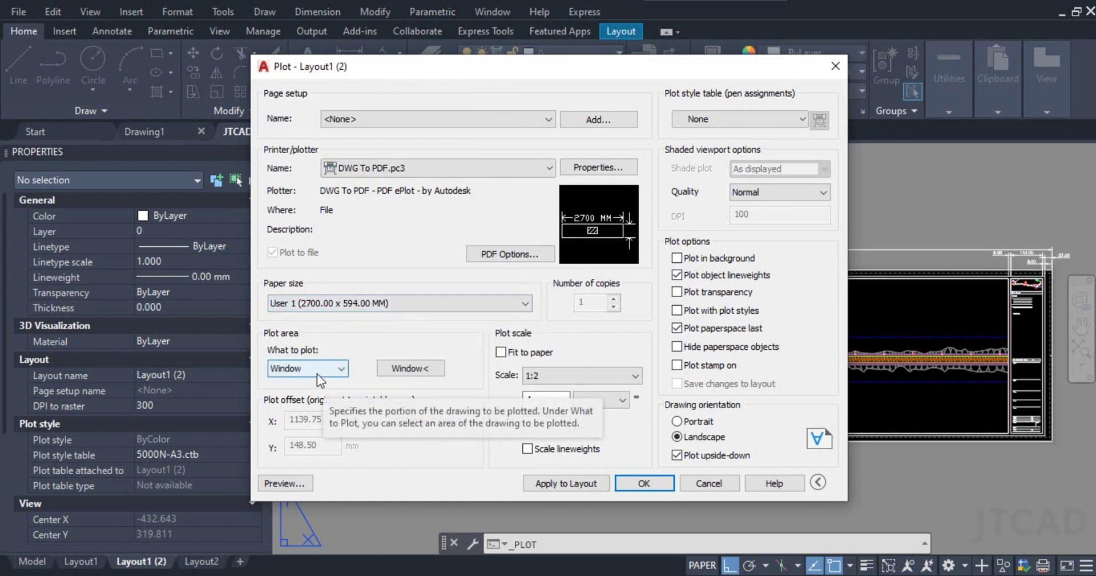
{"action": "left_click", "coordinate": [320, 368]}
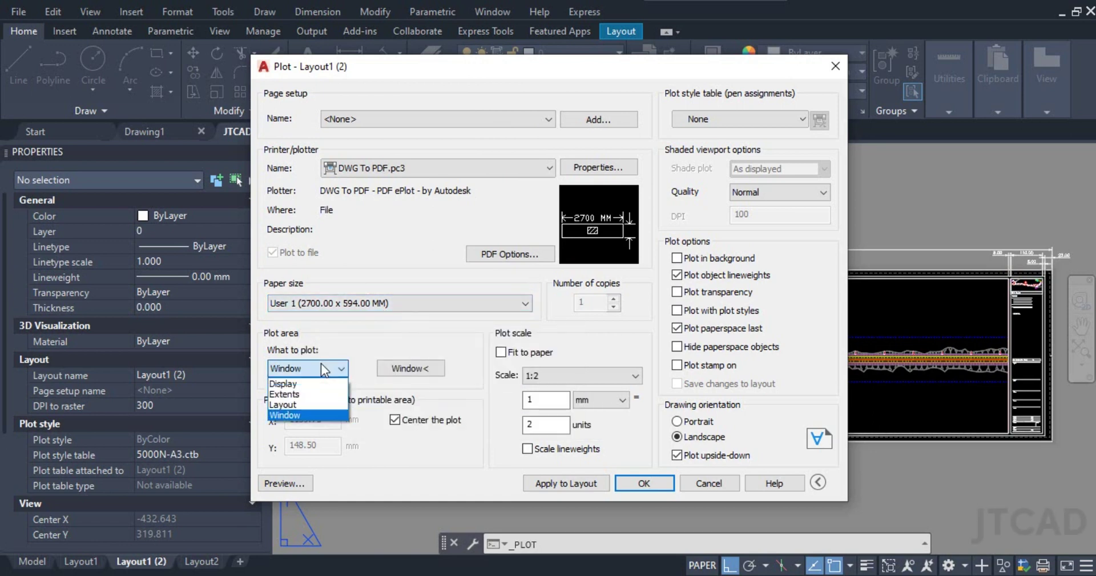
{"action": "left_click", "coordinate": [324, 369]}
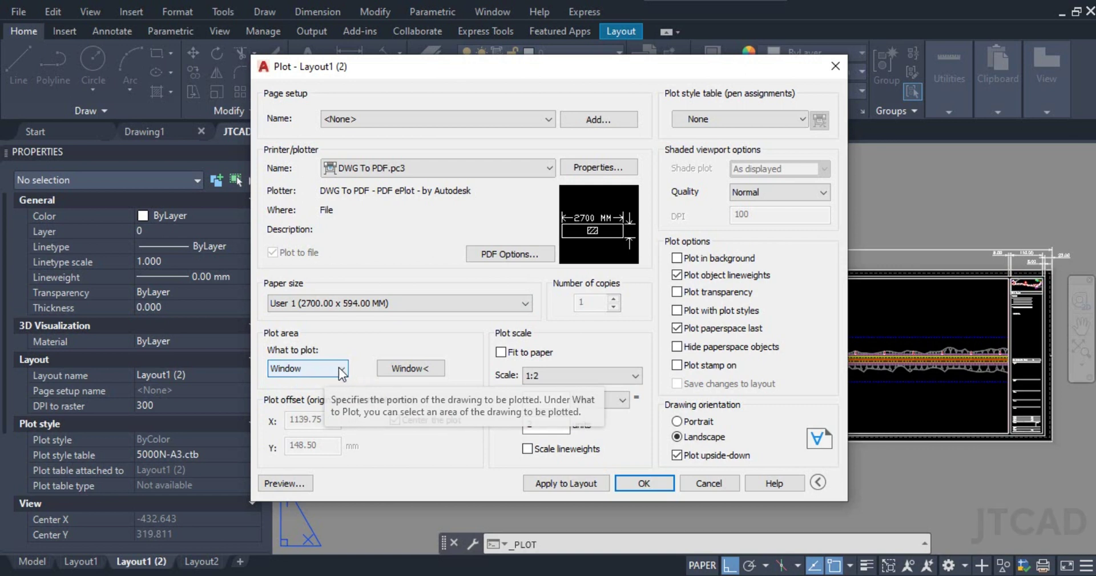
{"action": "left_click", "coordinate": [417, 374]}
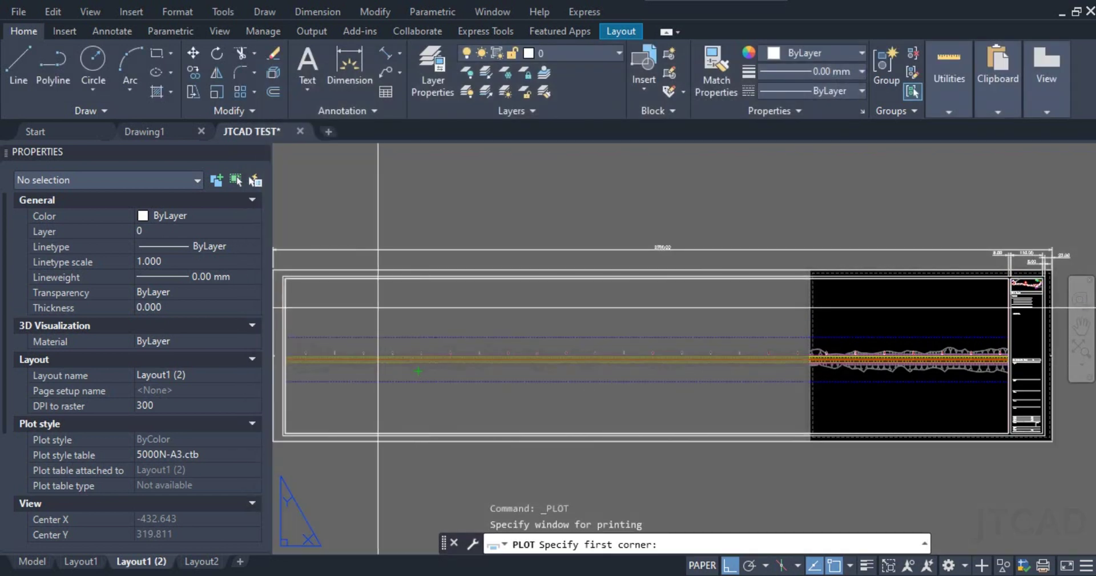
Snap the plot window to the border's corners, giving a centred offset of X 675.00, Y 148.50.
{"action": "scroll", "coordinate": [373, 297], "scroll_direction": "up", "scroll_amount": 8}
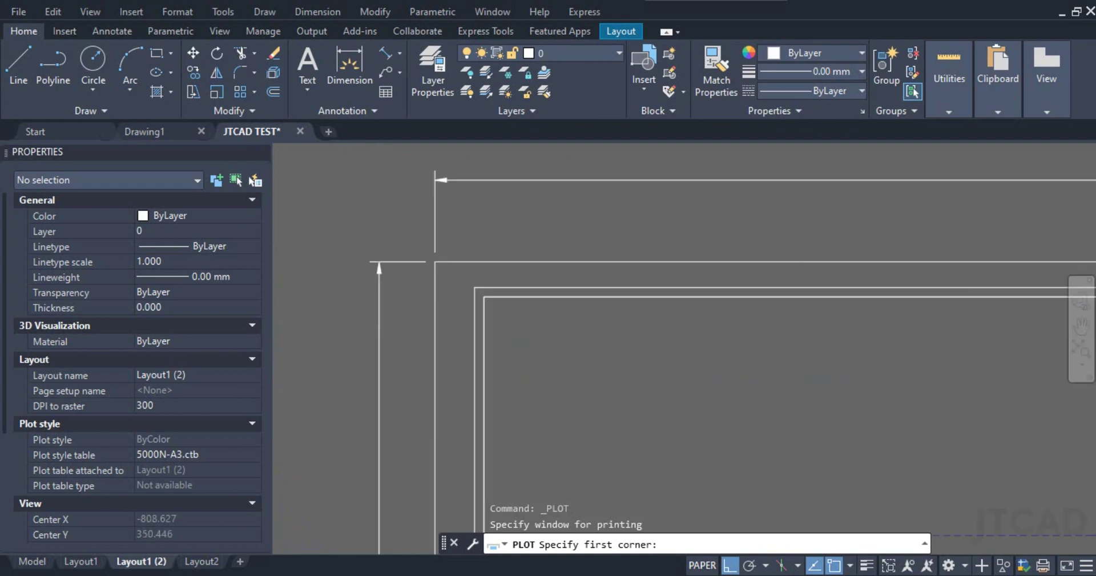
{"action": "left_click", "coordinate": [541, 227]}
{"action": "scroll", "coordinate": [448, 211], "scroll_direction": "down", "scroll_amount": 6}
{"action": "scroll", "coordinate": [619, 288], "scroll_direction": "down", "scroll_amount": 5}
{"action": "scroll", "coordinate": [922, 306], "scroll_direction": "up", "scroll_amount": 6}
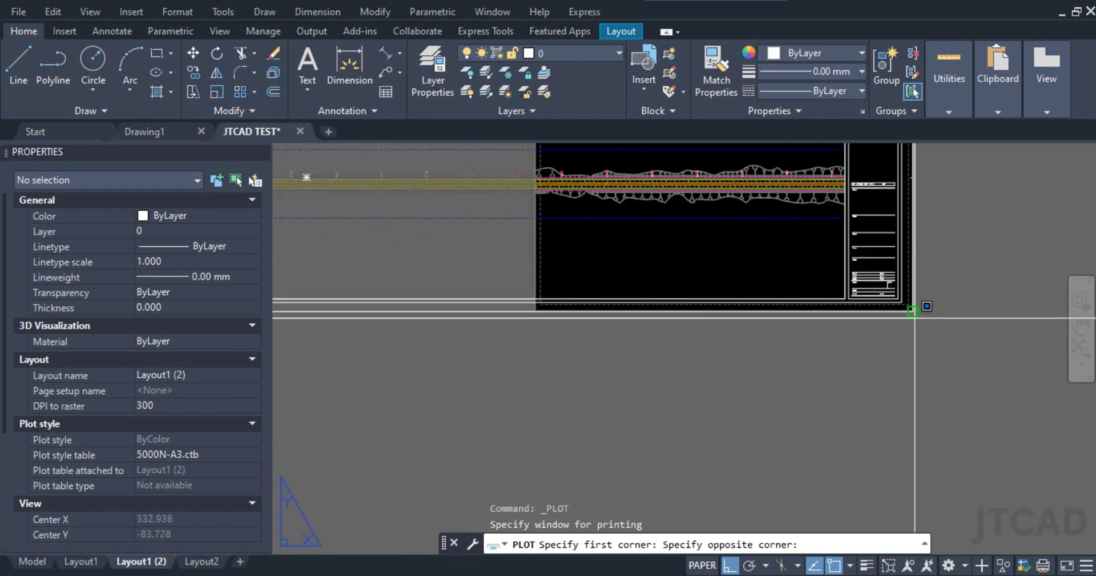
{"action": "left_click", "coordinate": [913, 301]}
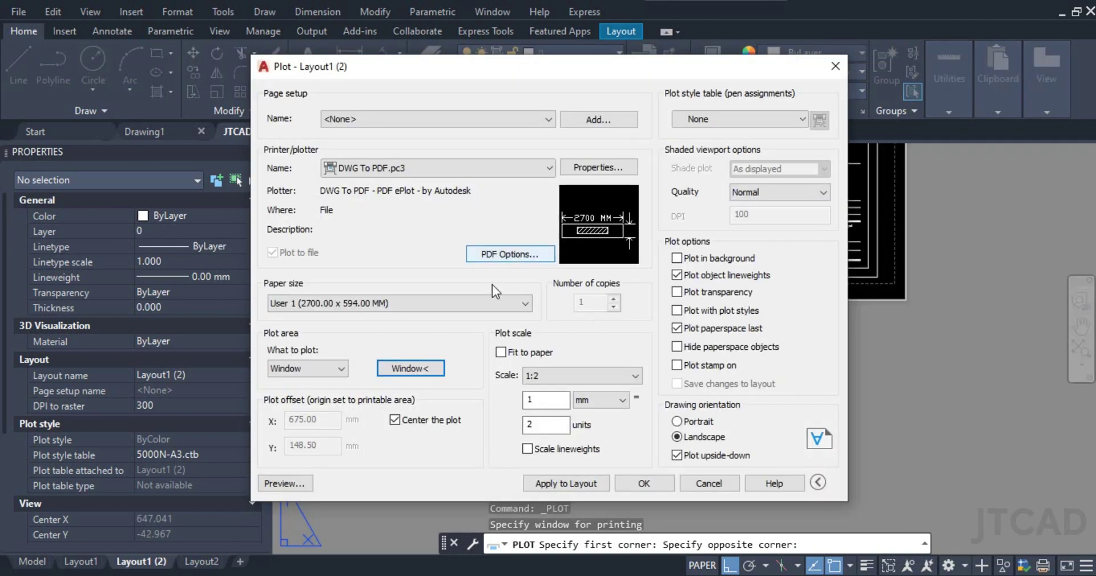
Clear Fit to paper so the window plots at 1:1, and preview the 2700 × 594 mm sheet.
{"action": "mouse_move", "coordinate": [598, 228]}
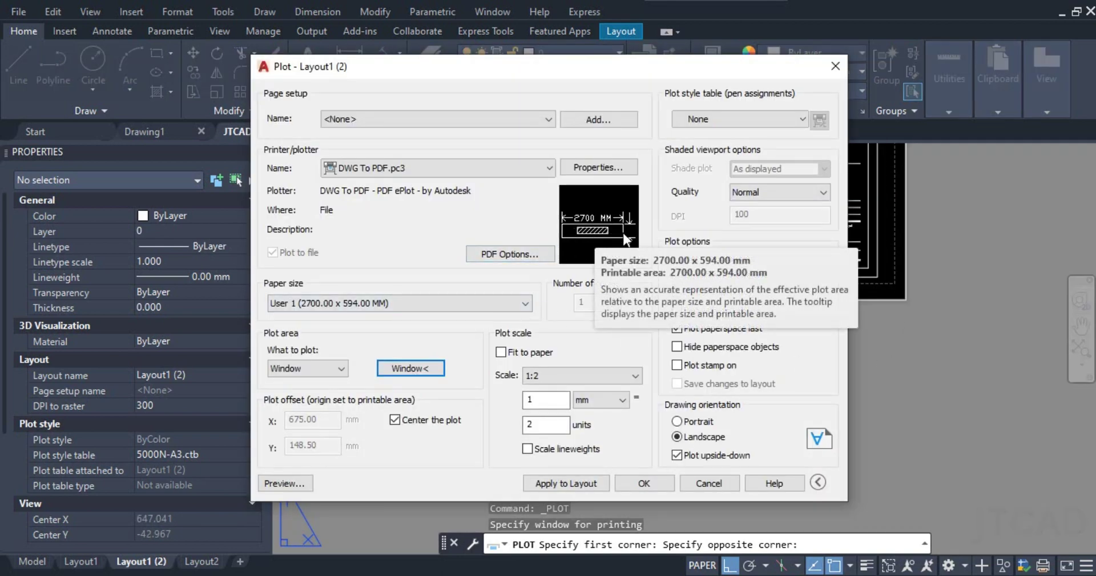
{"action": "left_click", "coordinate": [500, 353]}
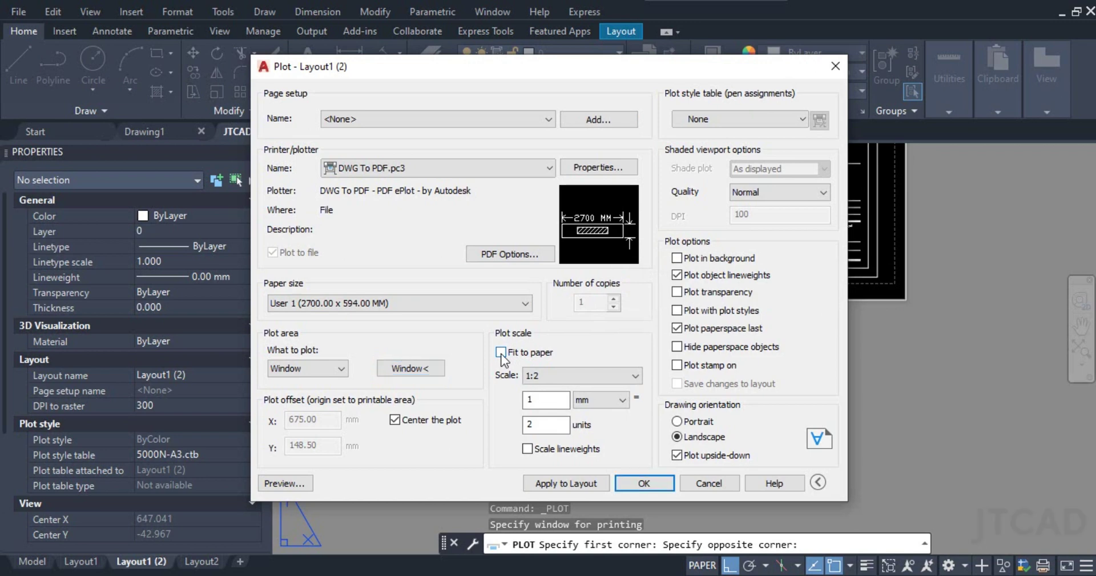
{"action": "left_click", "coordinate": [501, 353]}
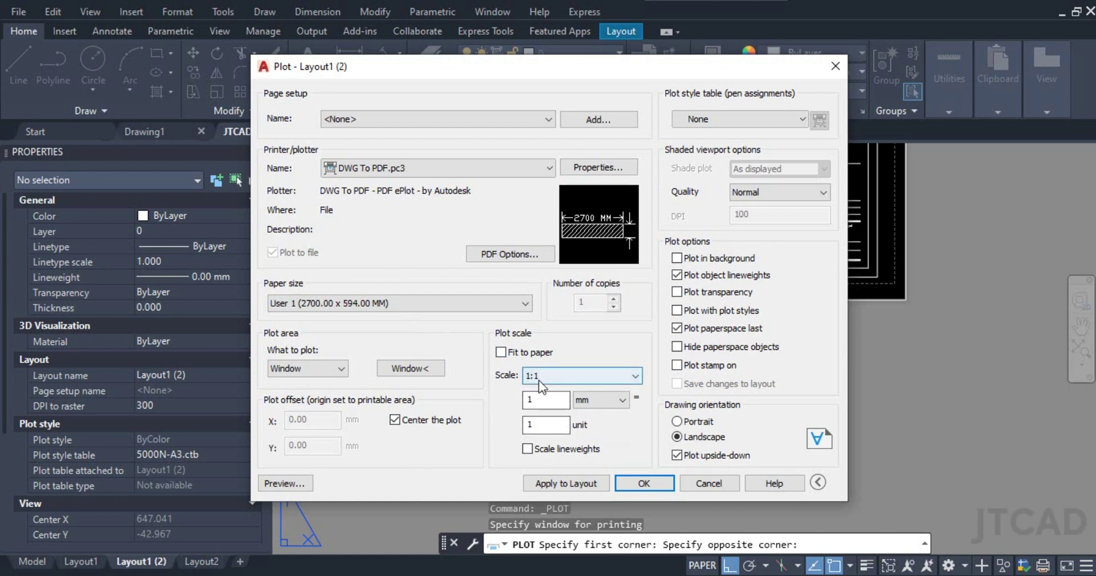
{"action": "left_click", "coordinate": [285, 482]}
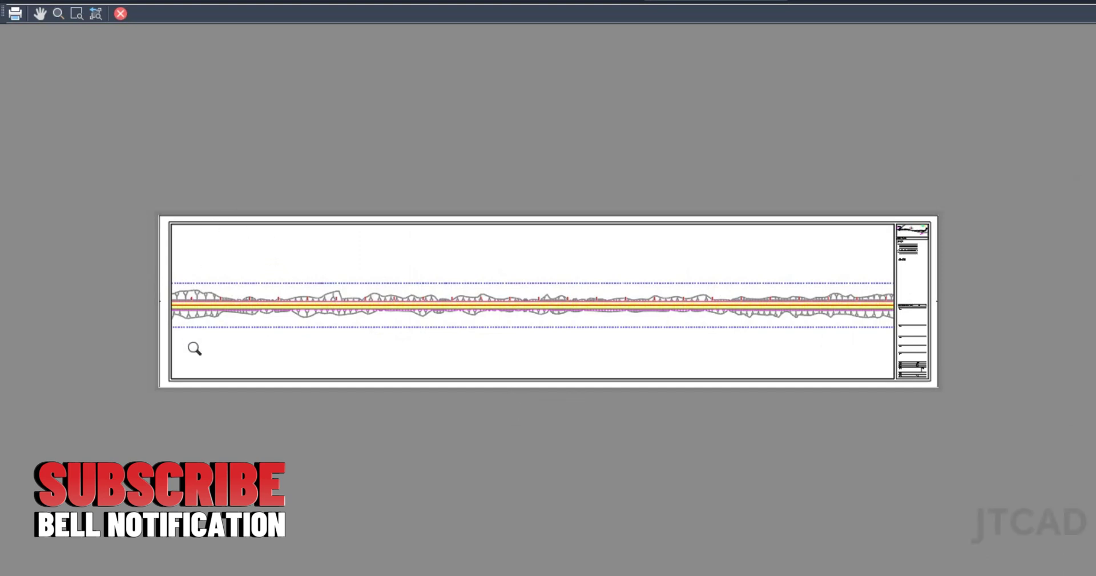
From the preview, plot to the existing JTCAD TEST-Layout1.pdf on the Desktop, confirming the overwrite.
{"action": "scroll", "coordinate": [807, 338], "scroll_direction": "up", "scroll_amount": 2}
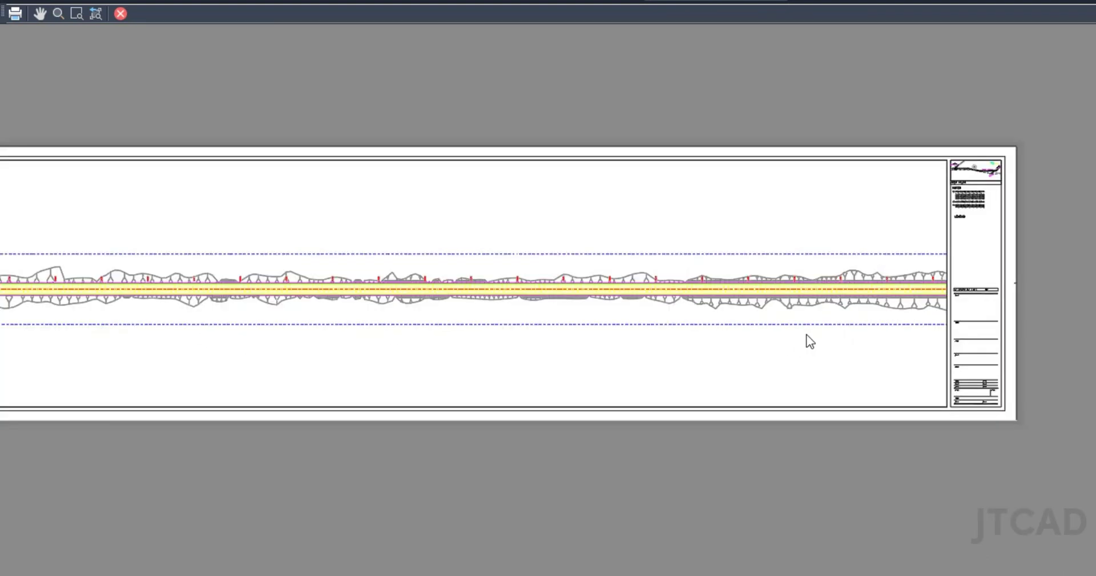
{"action": "left_click_drag", "start_coordinate": [259, 279], "coordinate": [592, 292]}
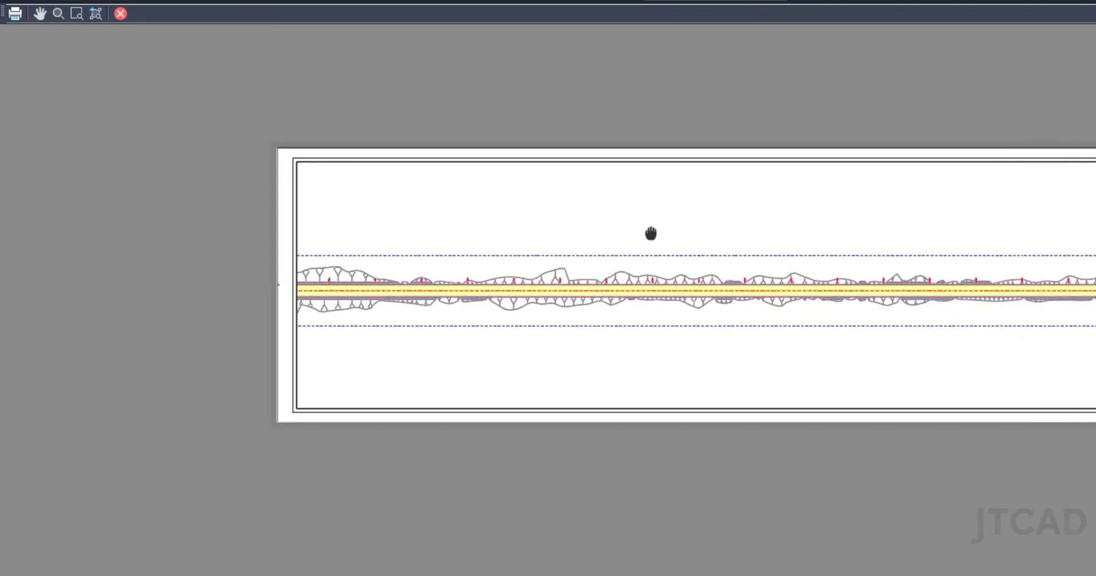
{"action": "left_click_drag", "start_coordinate": [653, 232], "coordinate": [442, 219]}
{"action": "right_click", "coordinate": [461, 196]}
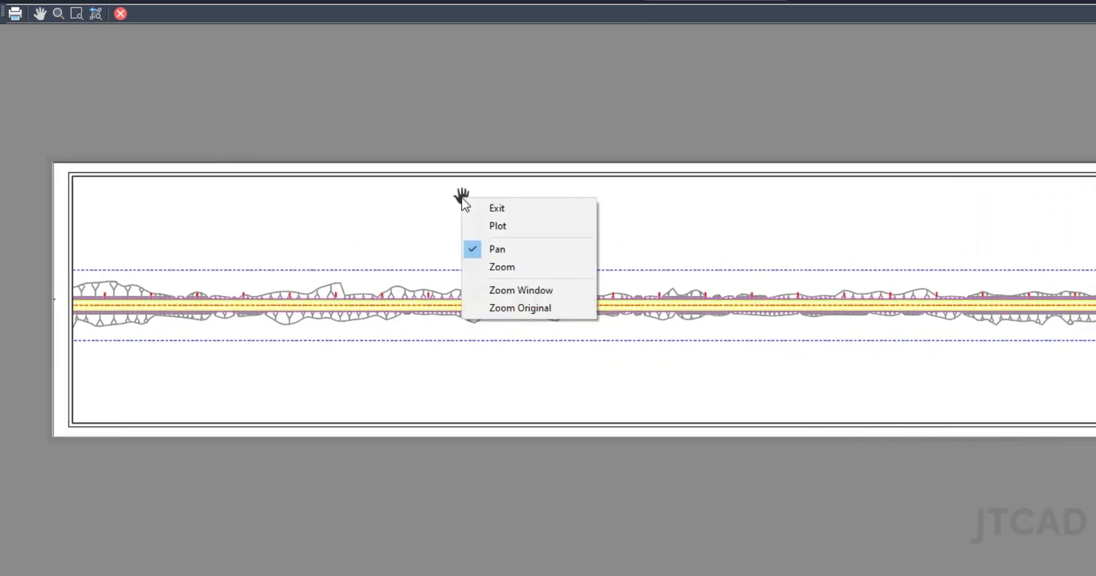
{"action": "left_click", "coordinate": [492, 225]}
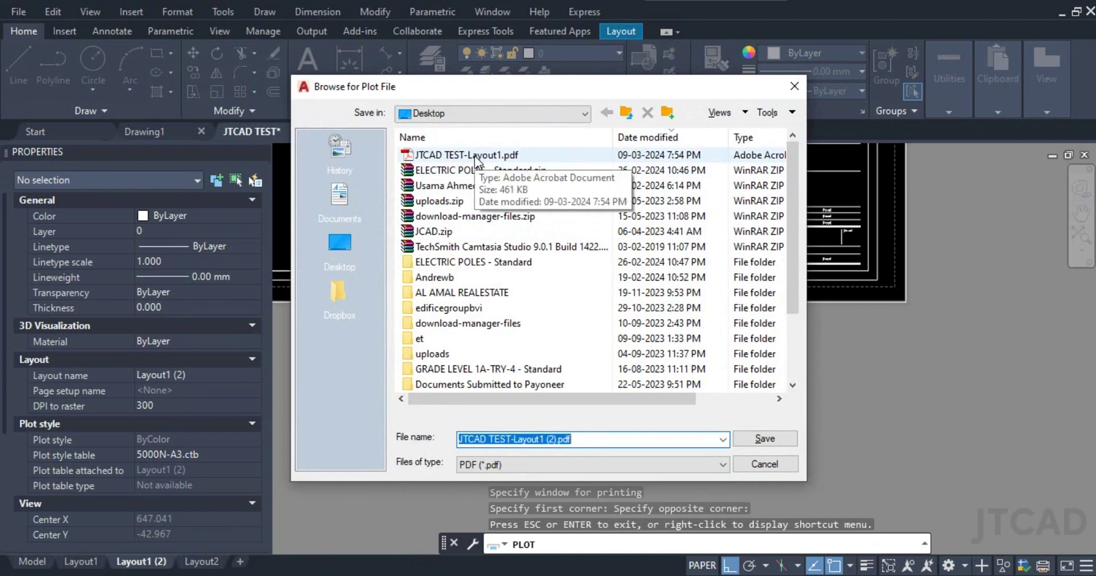
{"action": "left_click", "coordinate": [475, 155]}
{"action": "left_click", "coordinate": [538, 439]}
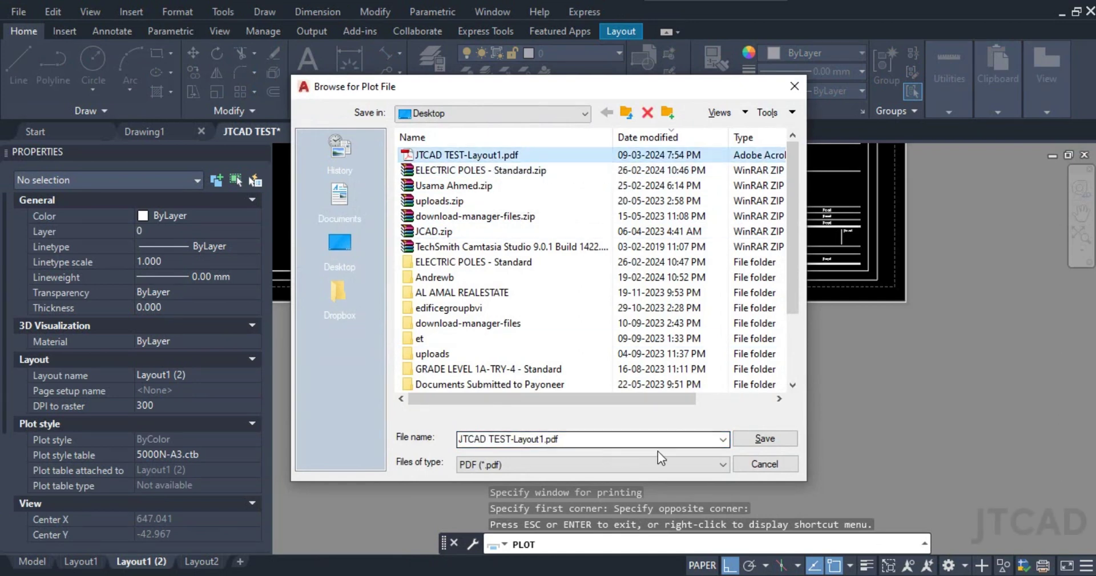
{"action": "left_click", "coordinate": [760, 437]}
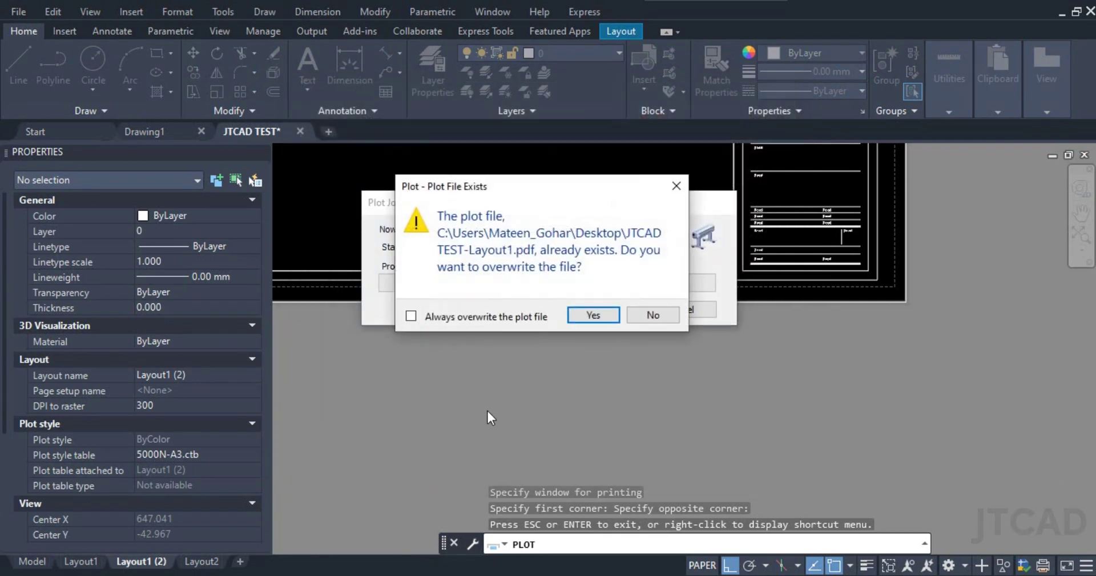
{"action": "left_click", "coordinate": [596, 316]}
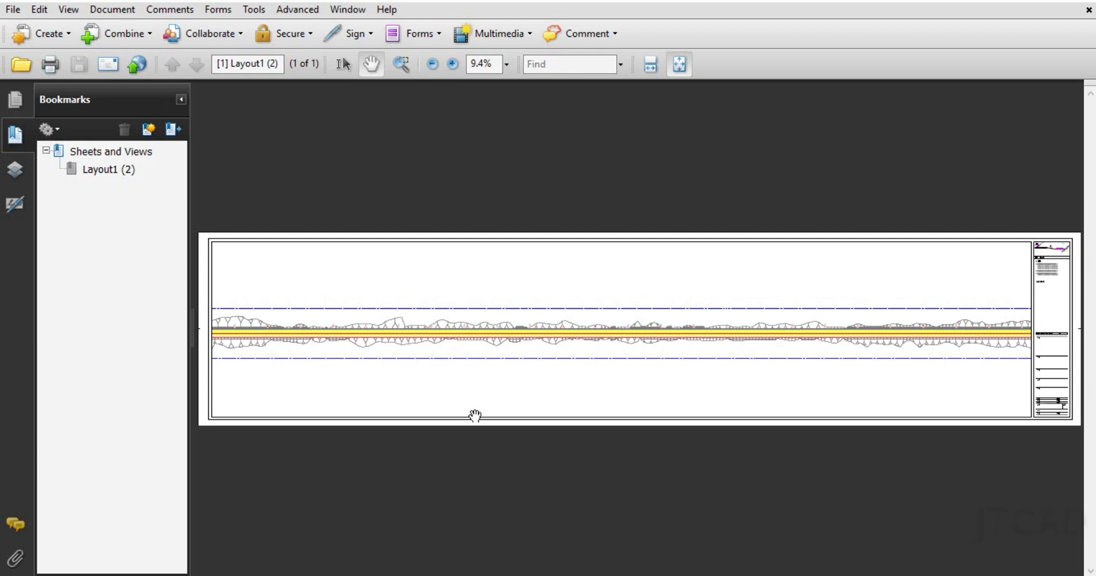
Switch back to AutoCAD, zoom to the whole Layout1 (2) sheet, and close the Plot and Publish balloon.
{"action": "key", "text": "alt+Tab"}
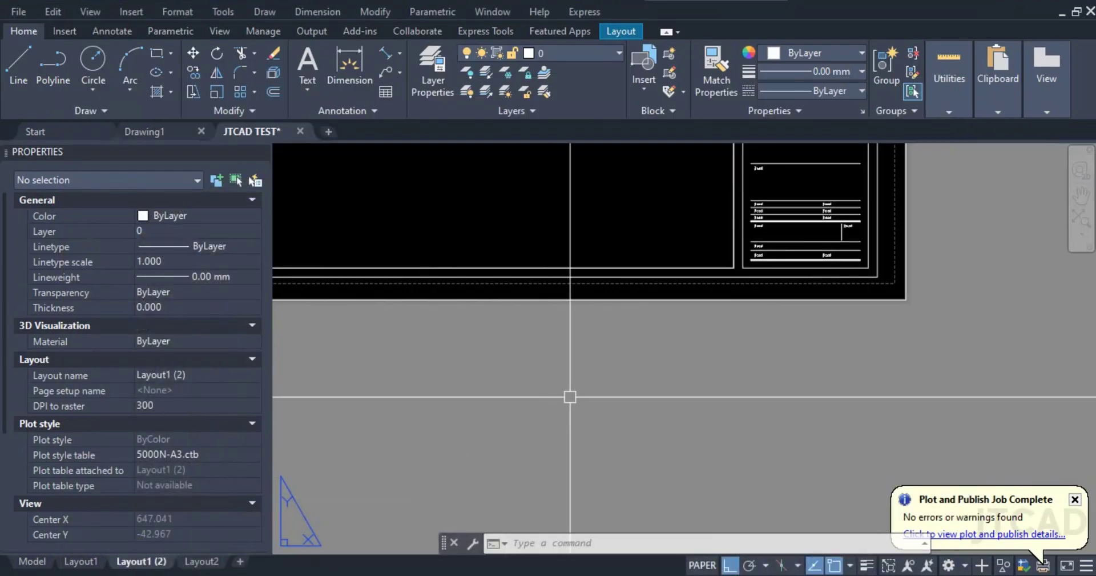
{"action": "middle_click", "coordinate": [531, 405]}
{"action": "middle_click", "coordinate": [530, 404]}
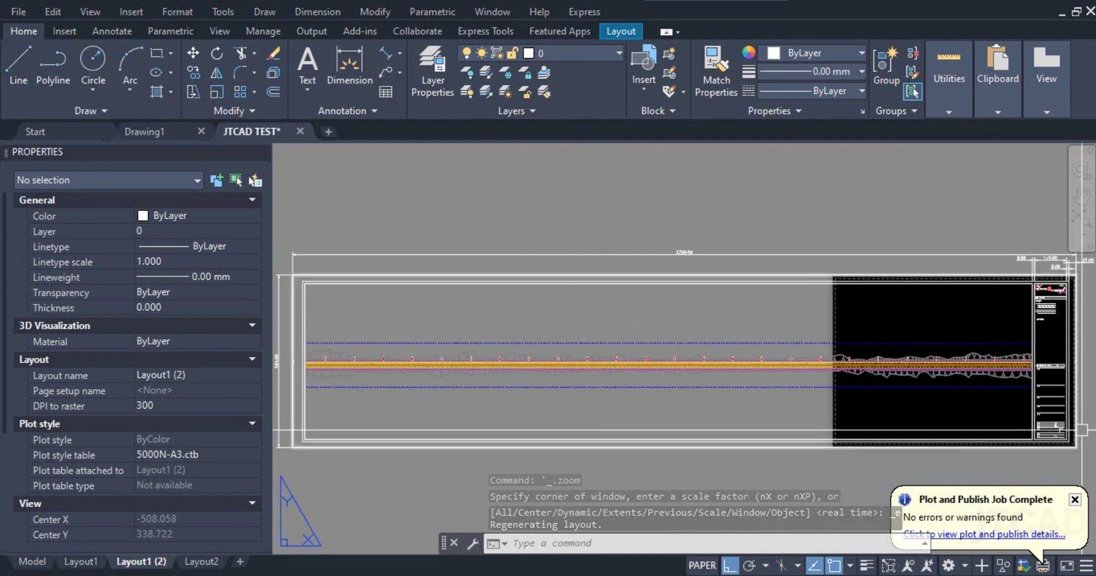
{"action": "left_click", "coordinate": [1075, 498]}
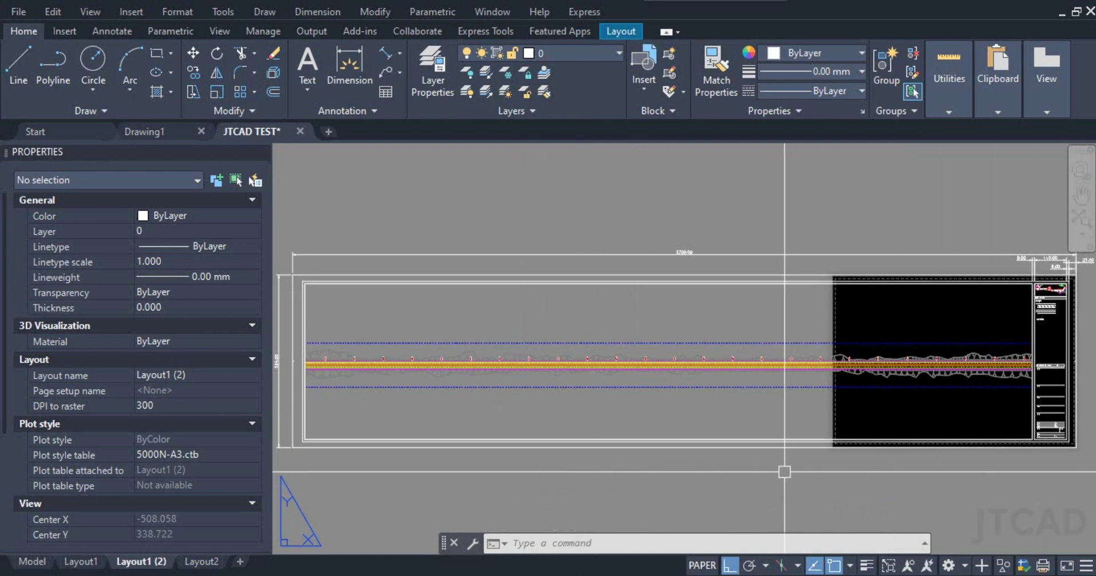
{"action": "left_click", "coordinate": [637, 486]}
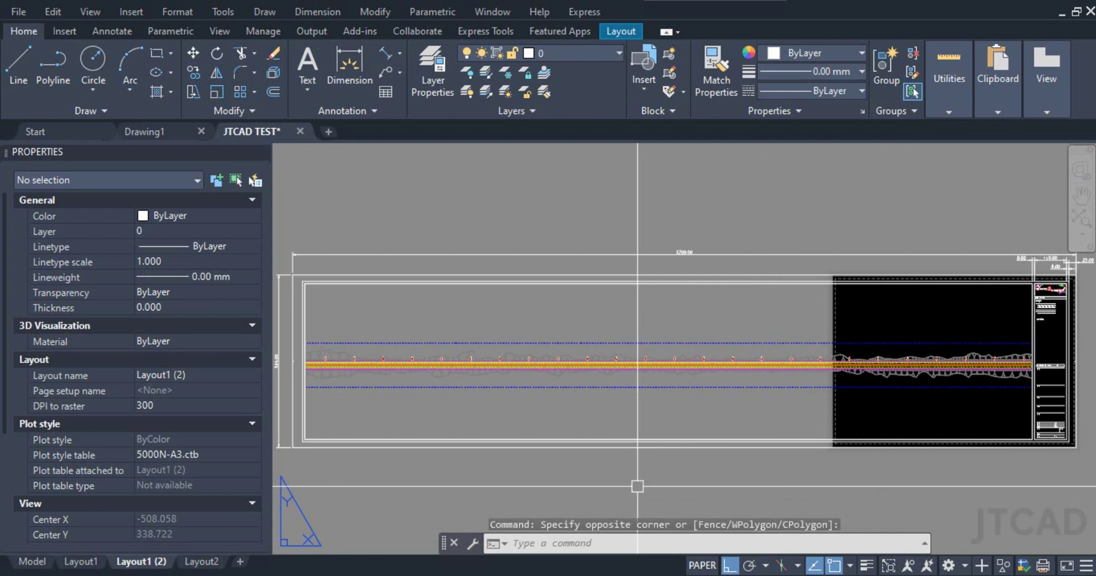